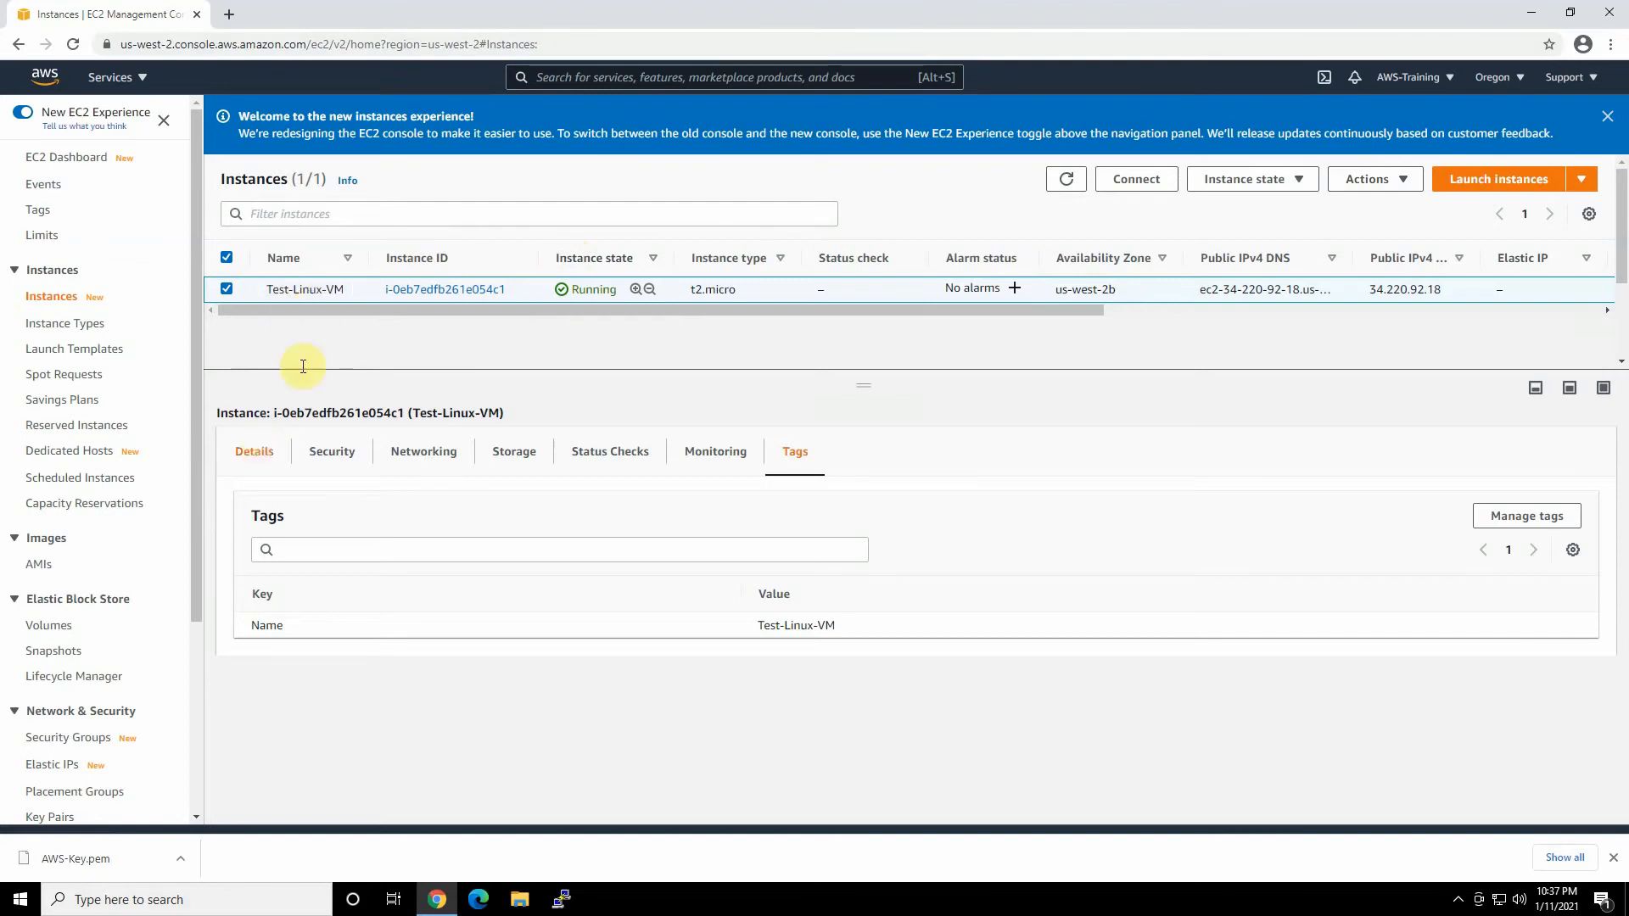
Show the details of the Test-Linux-VM instance and examine its remaining list columns up to the launch time
mouse_move(314, 301)
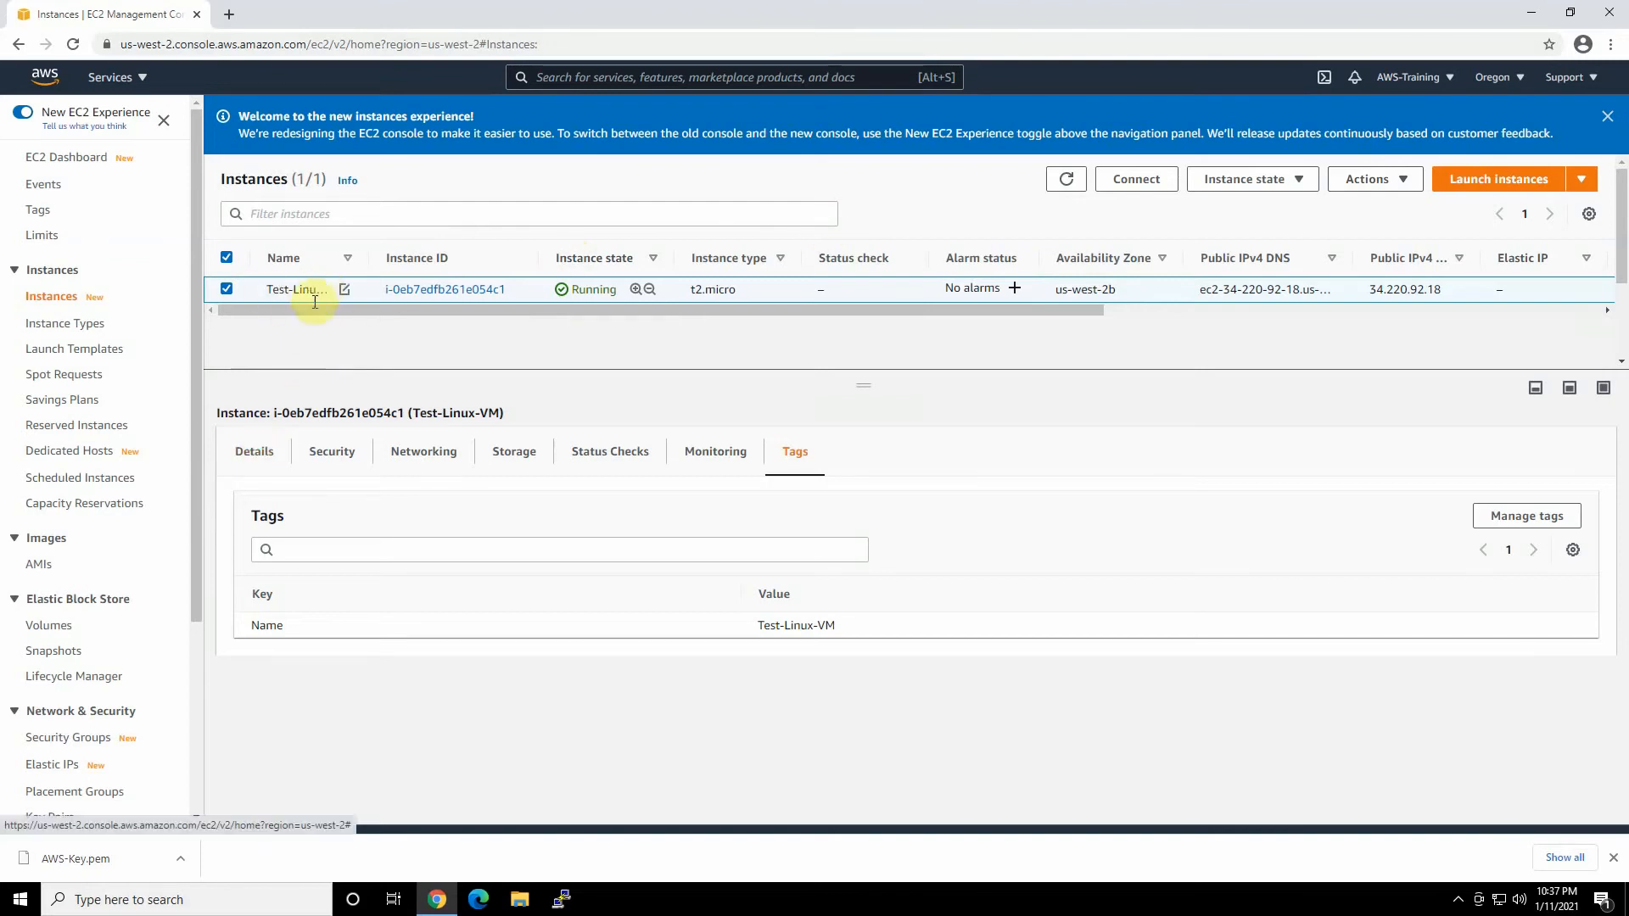
left_click(251, 450)
left_click_drag(1057, 311, 1534, 338)
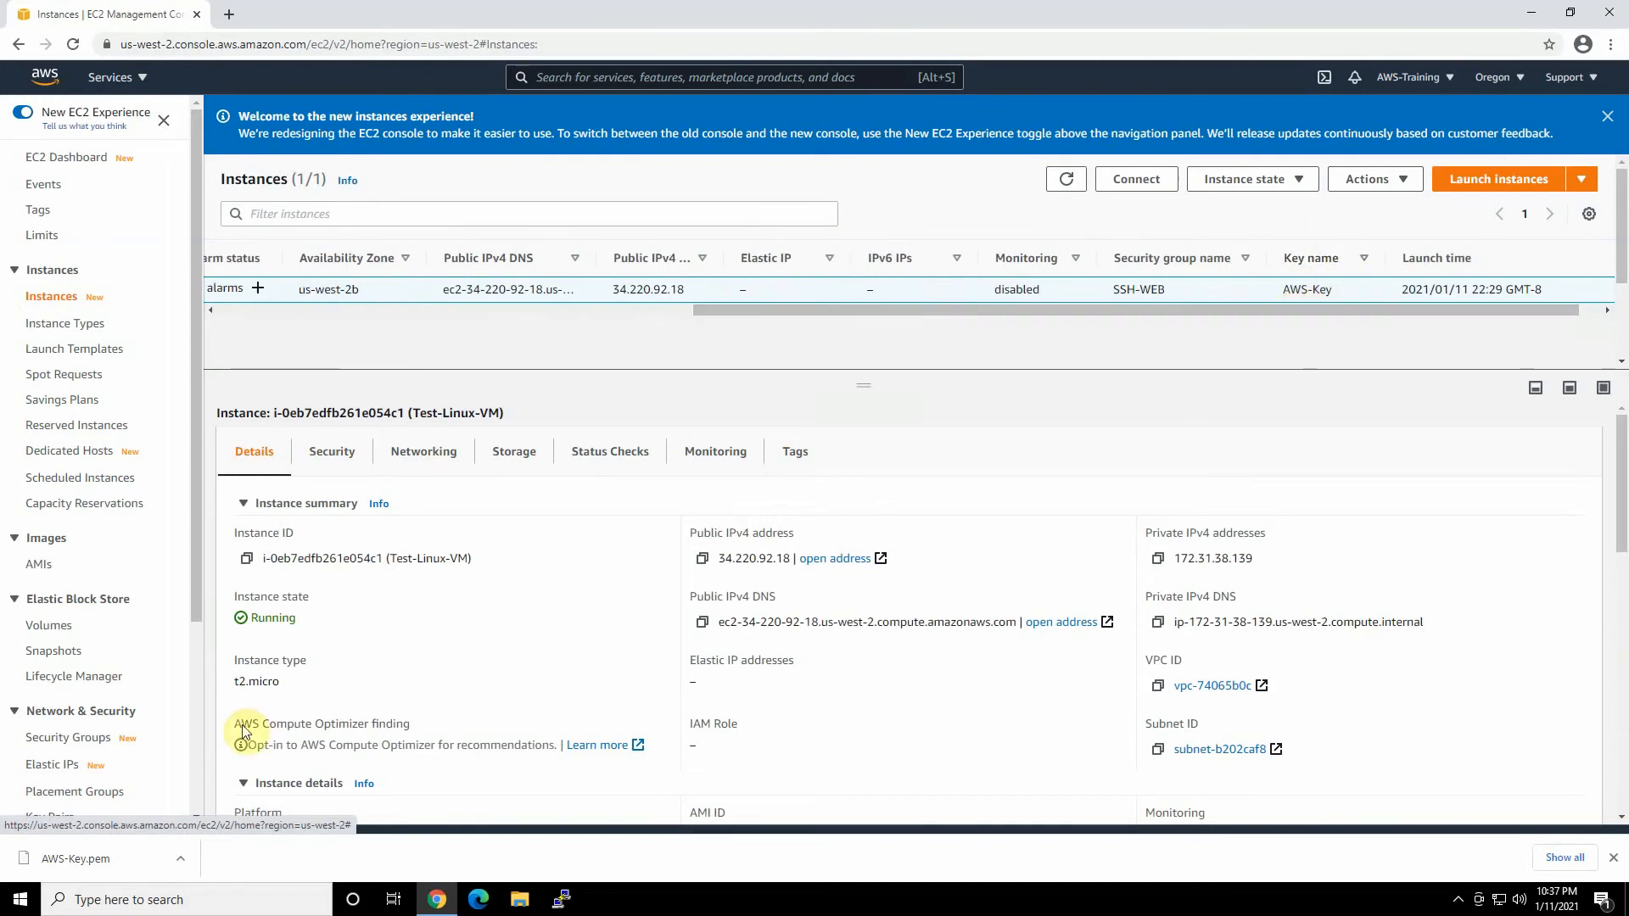
Show the downloaded AWS-Key.pem file in its folder, and return to the instances list
left_click(178, 858)
left_click(245, 802)
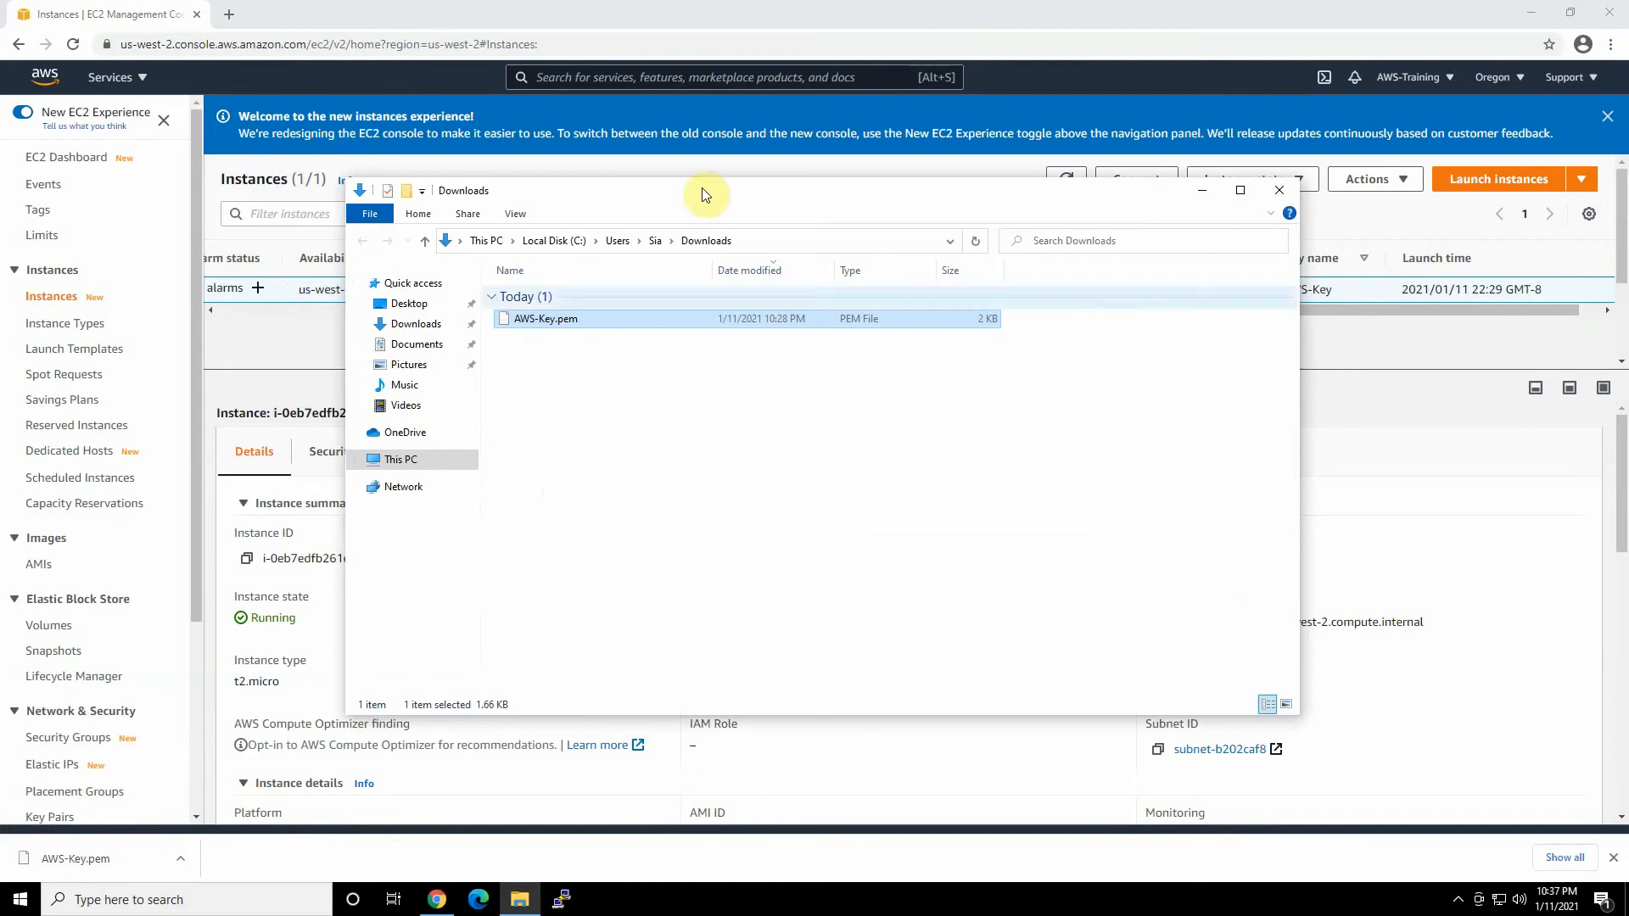
left_click(114, 4)
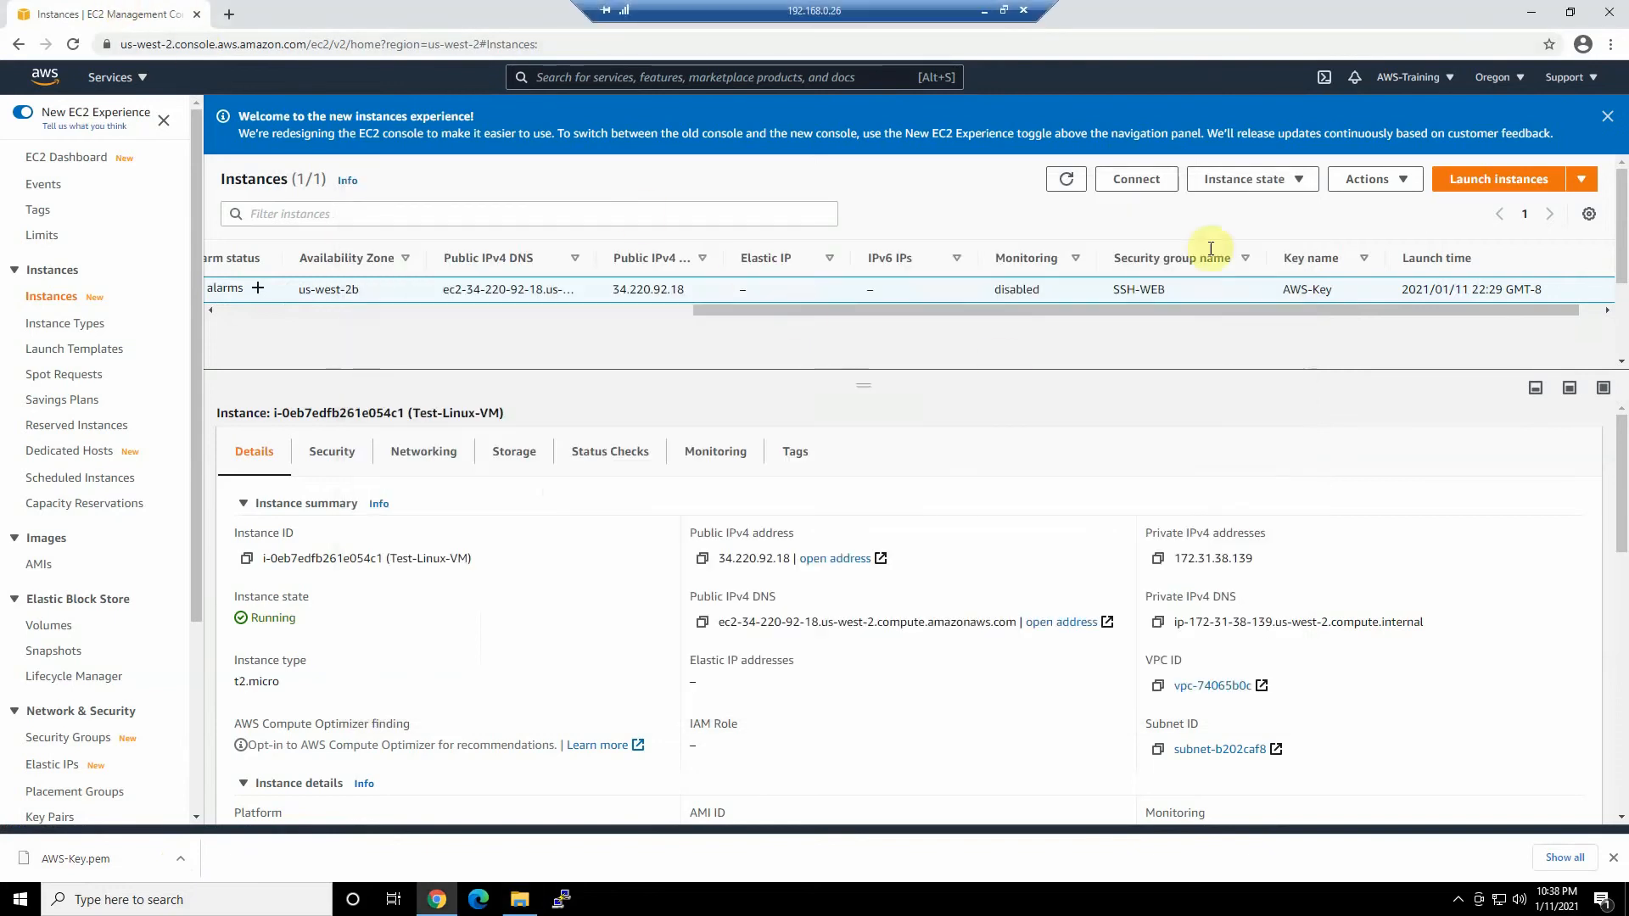
Connect to Test-Linux-VM through EC2 Instance Connect as ec2-user, and dismiss the browser's download bar
left_click(1137, 179)
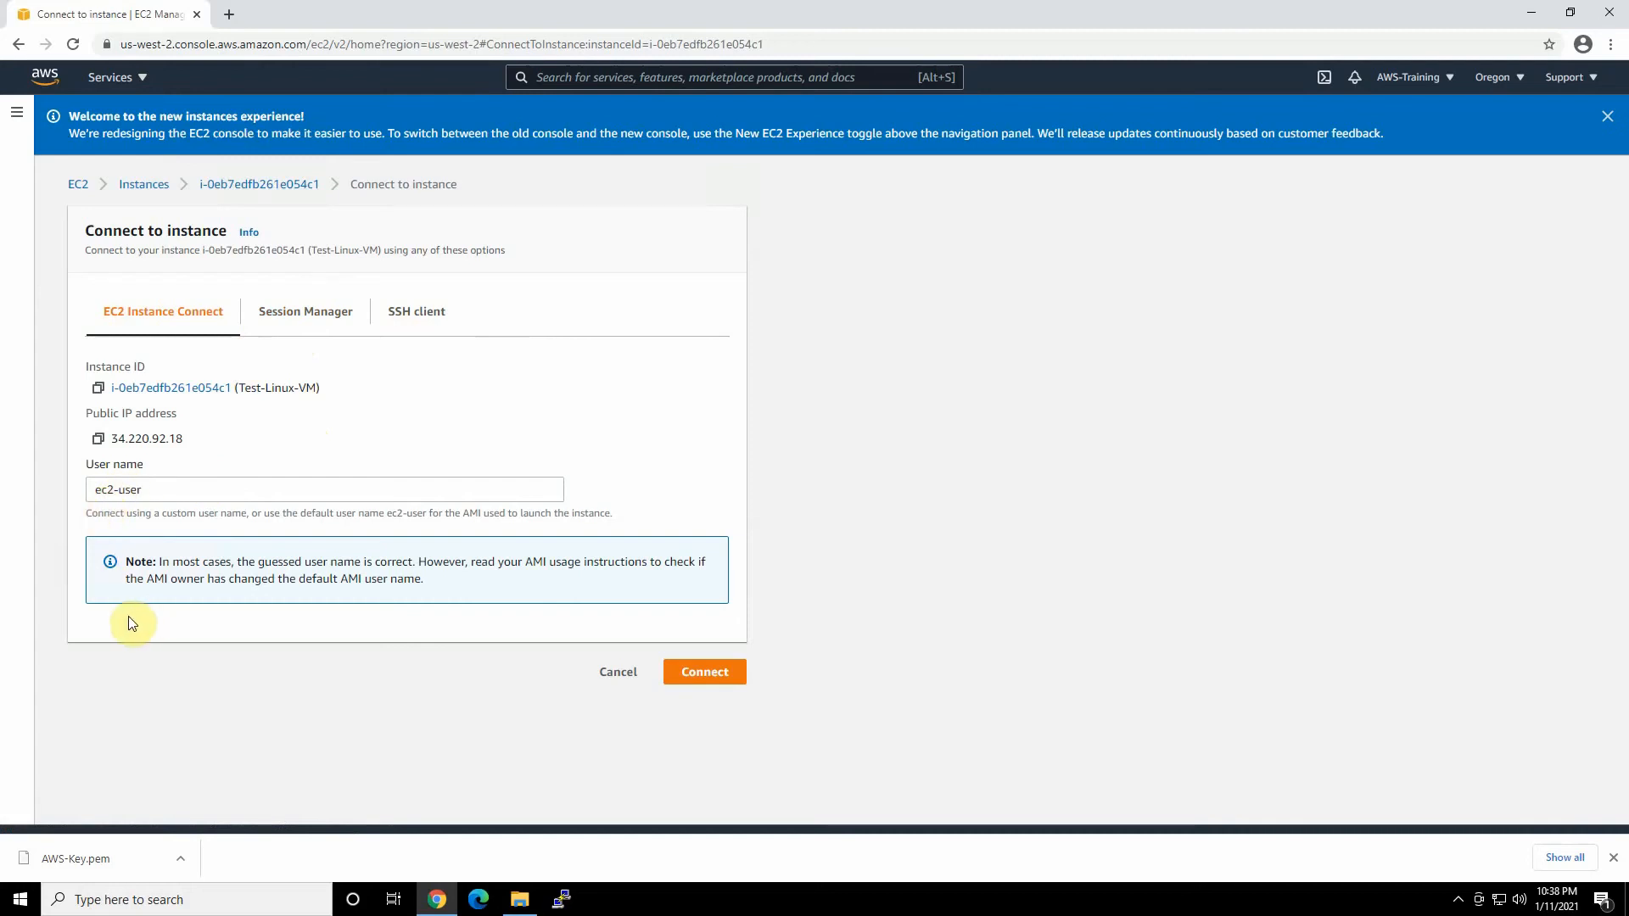
left_click(711, 675)
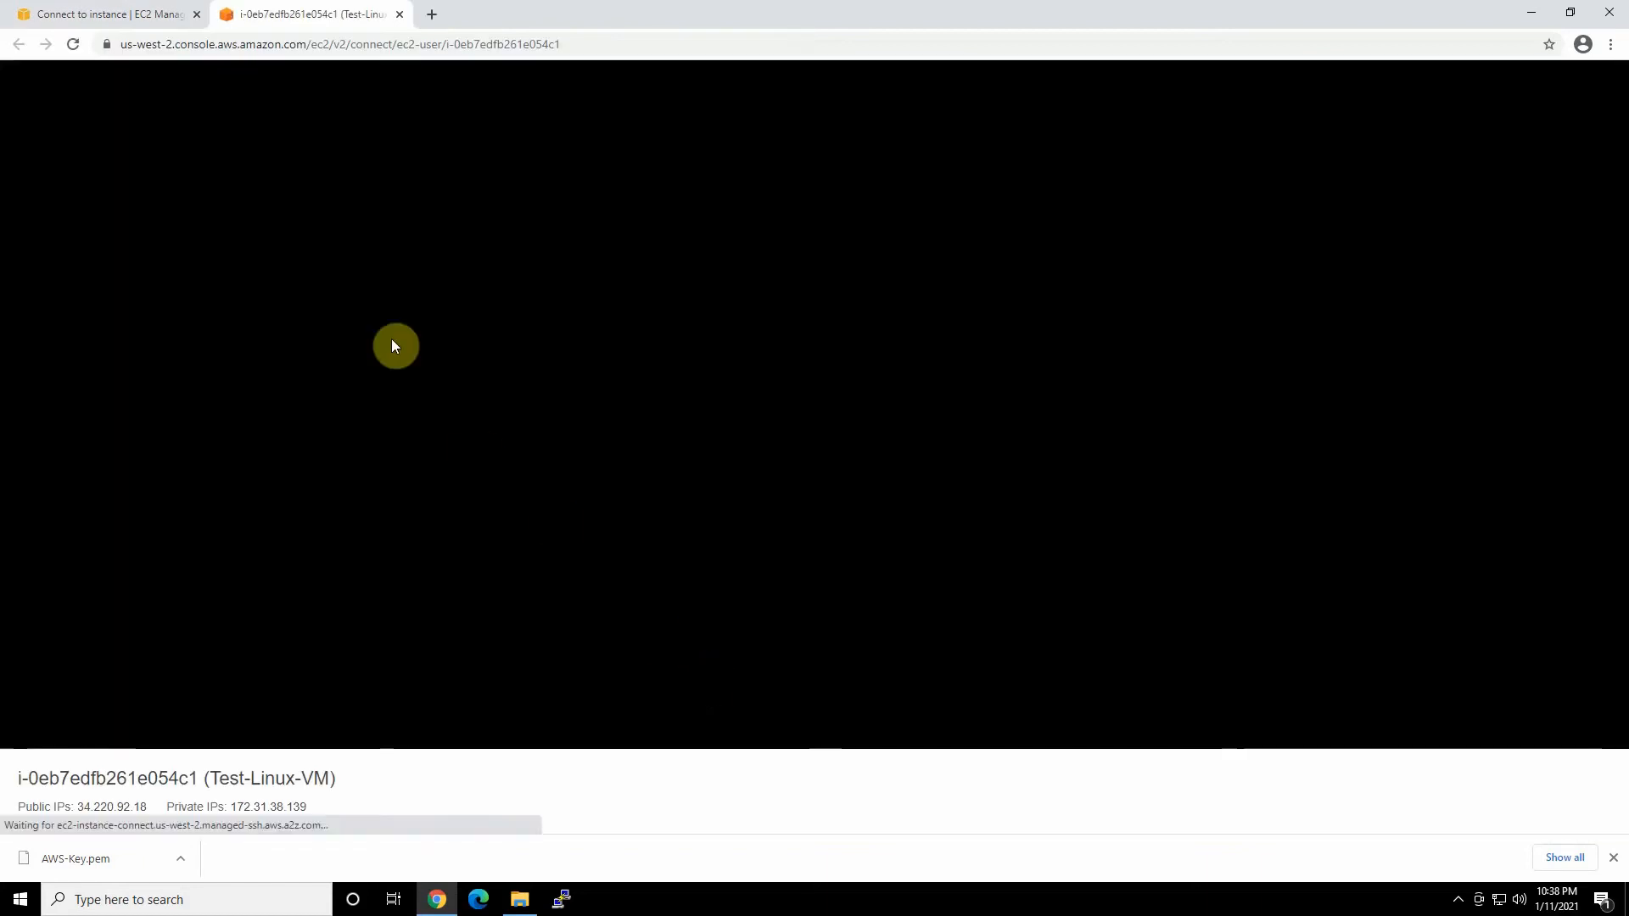
left_click(1613, 858)
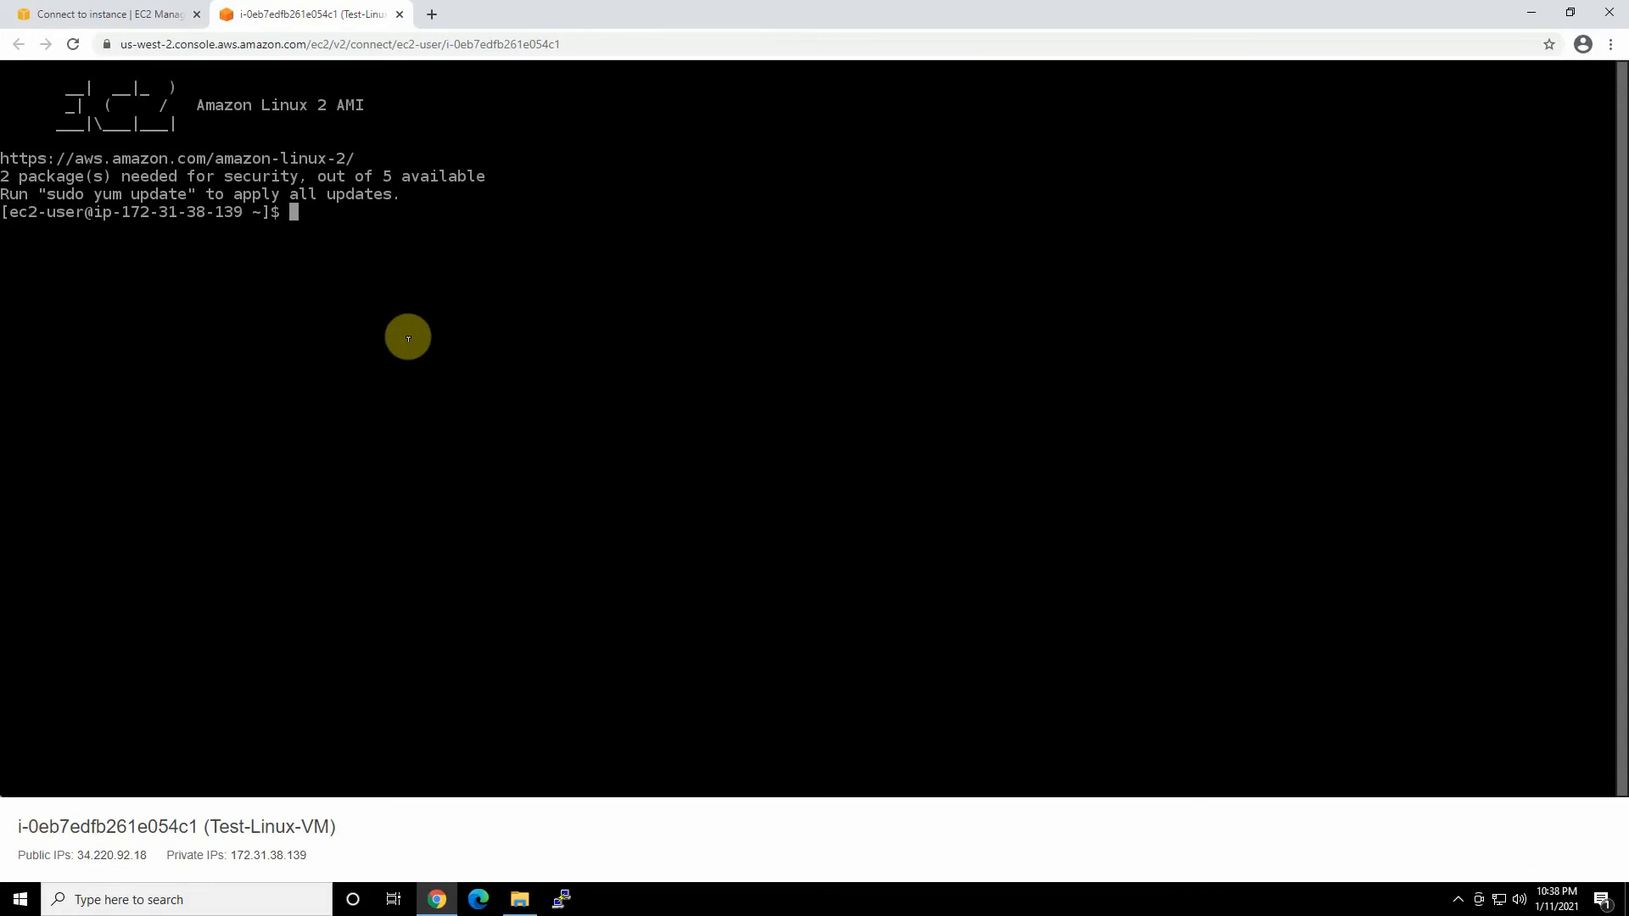
Check the working directory and the logged-in account with the commands pwd and whoami
type("pwd")
key("Return")
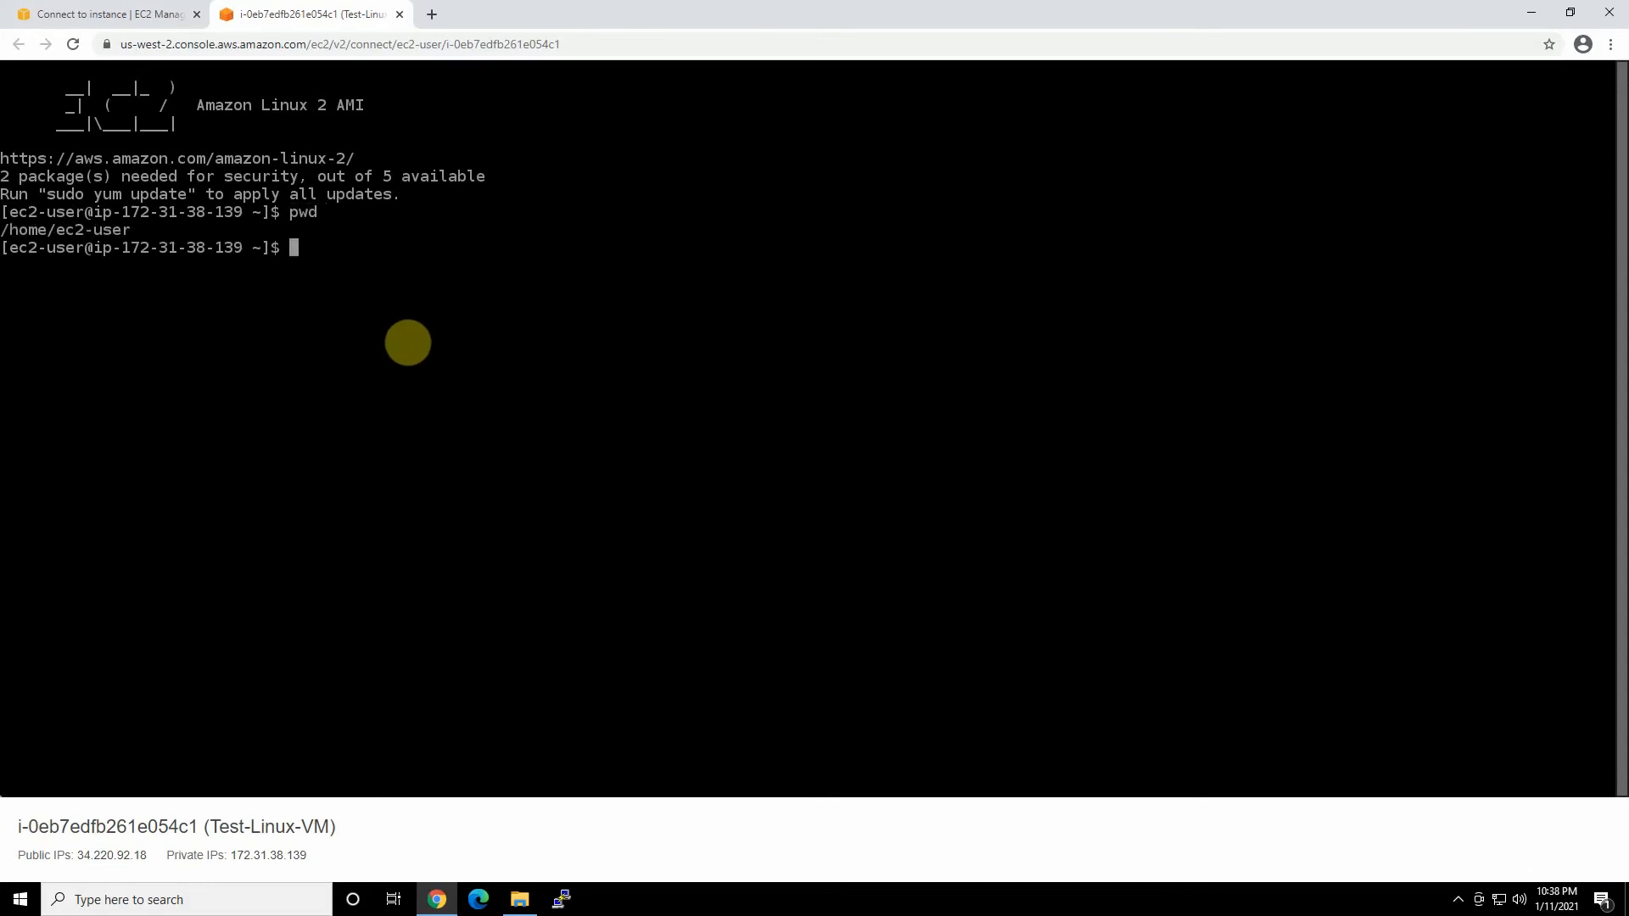
type("whoami")
key("Return")
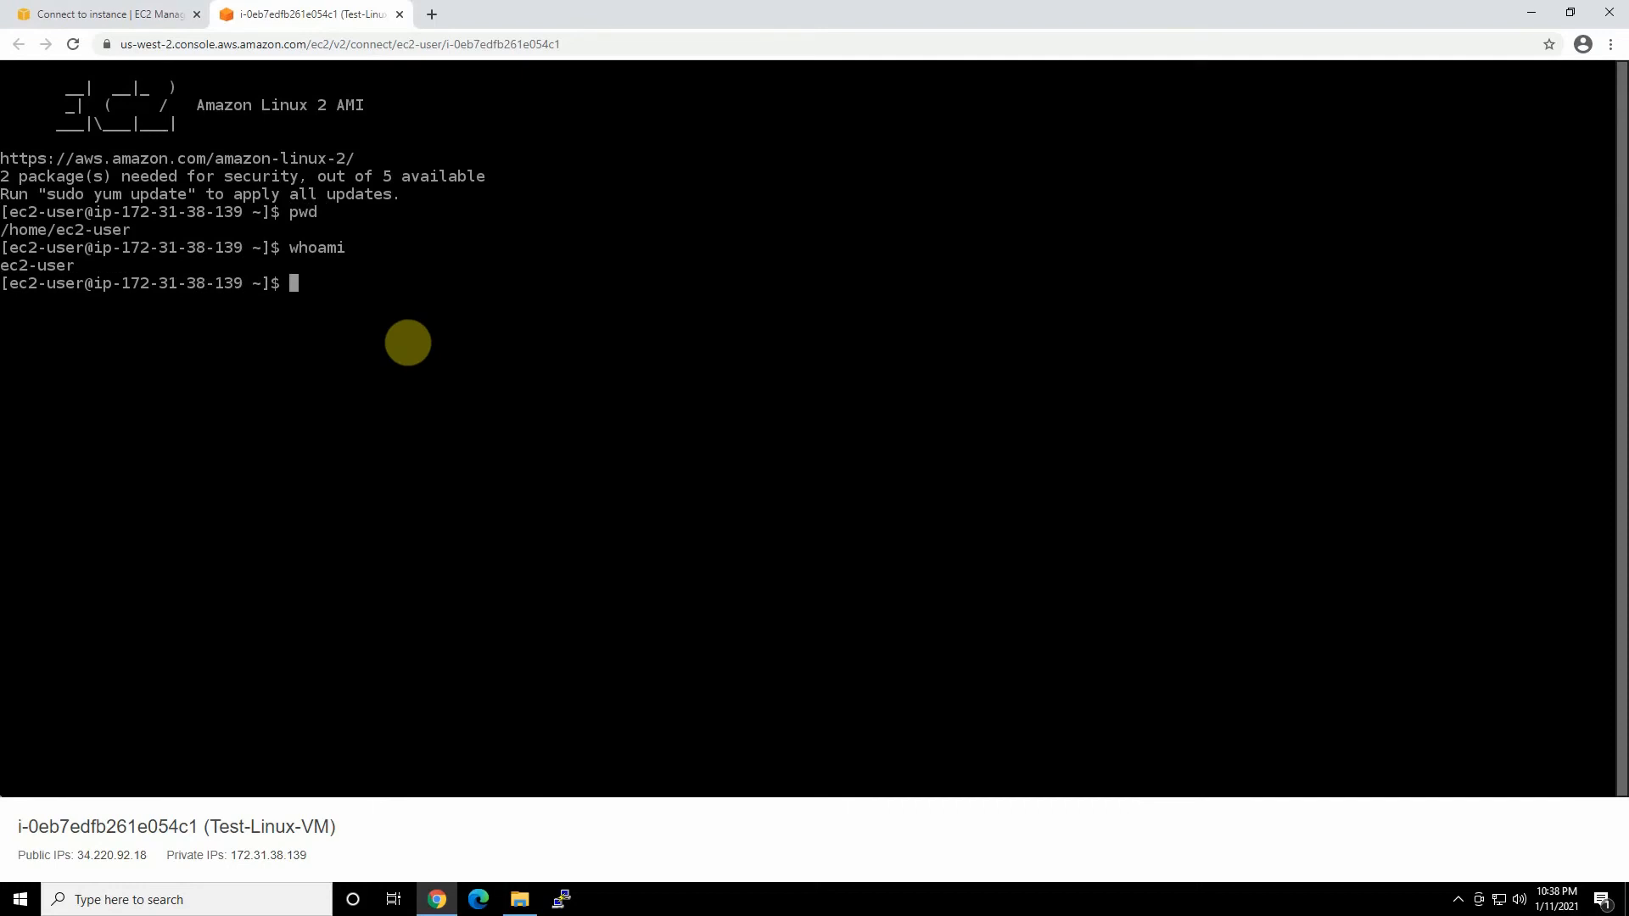
Check the account identity with whoami in a root shell started by sudo su, and exit that shell
type("sudo su")
key("Return")
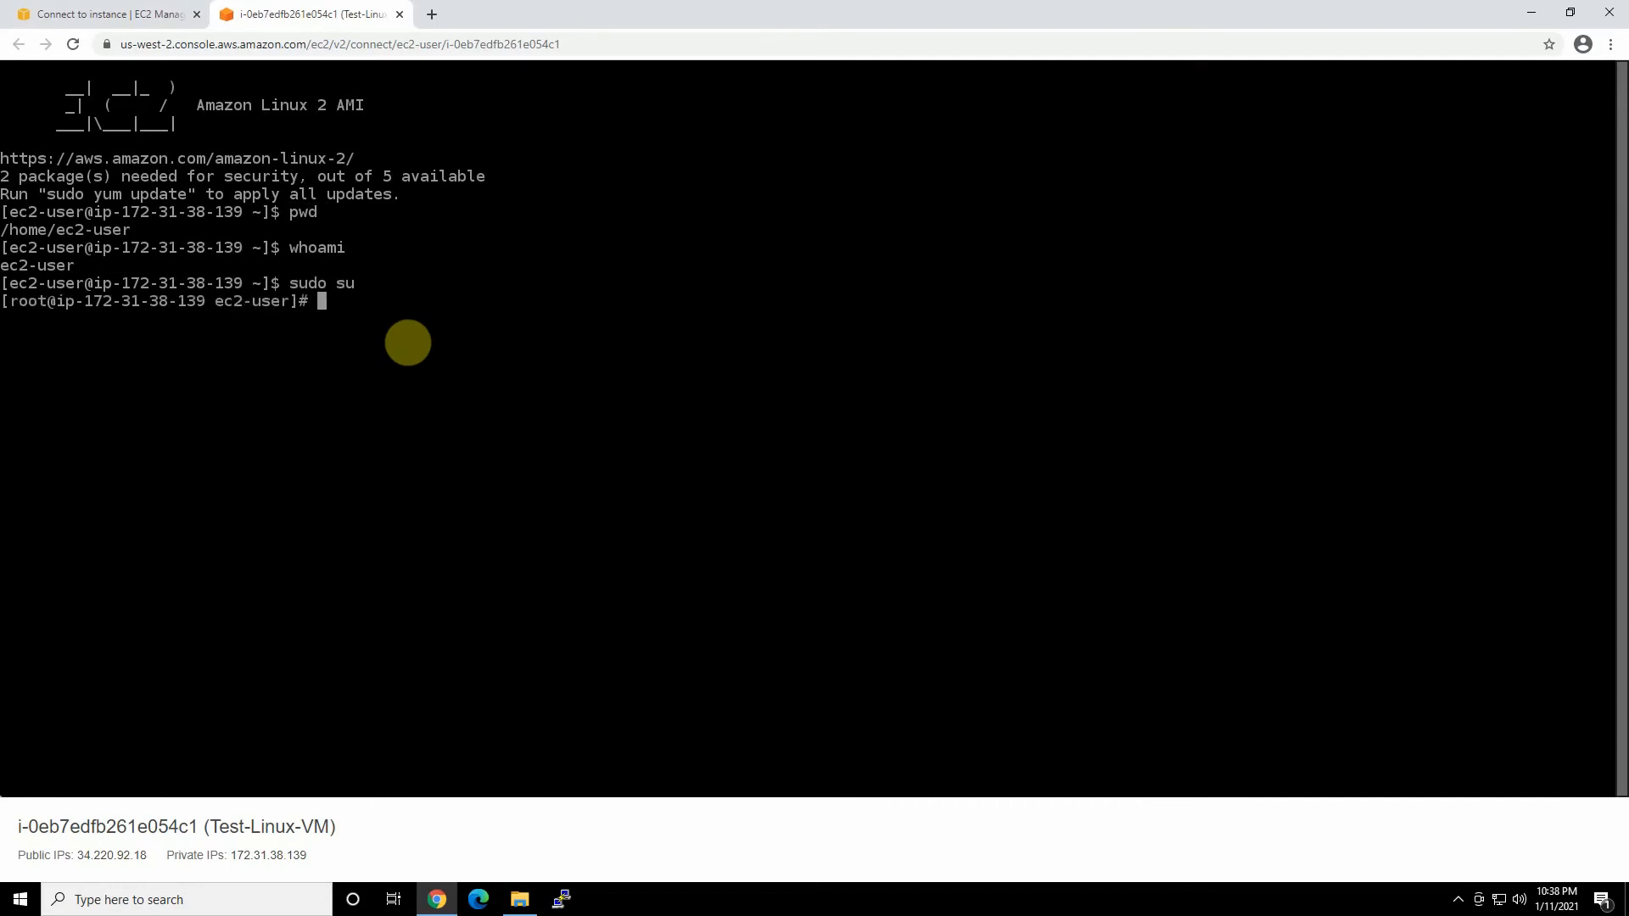
type("whoami")
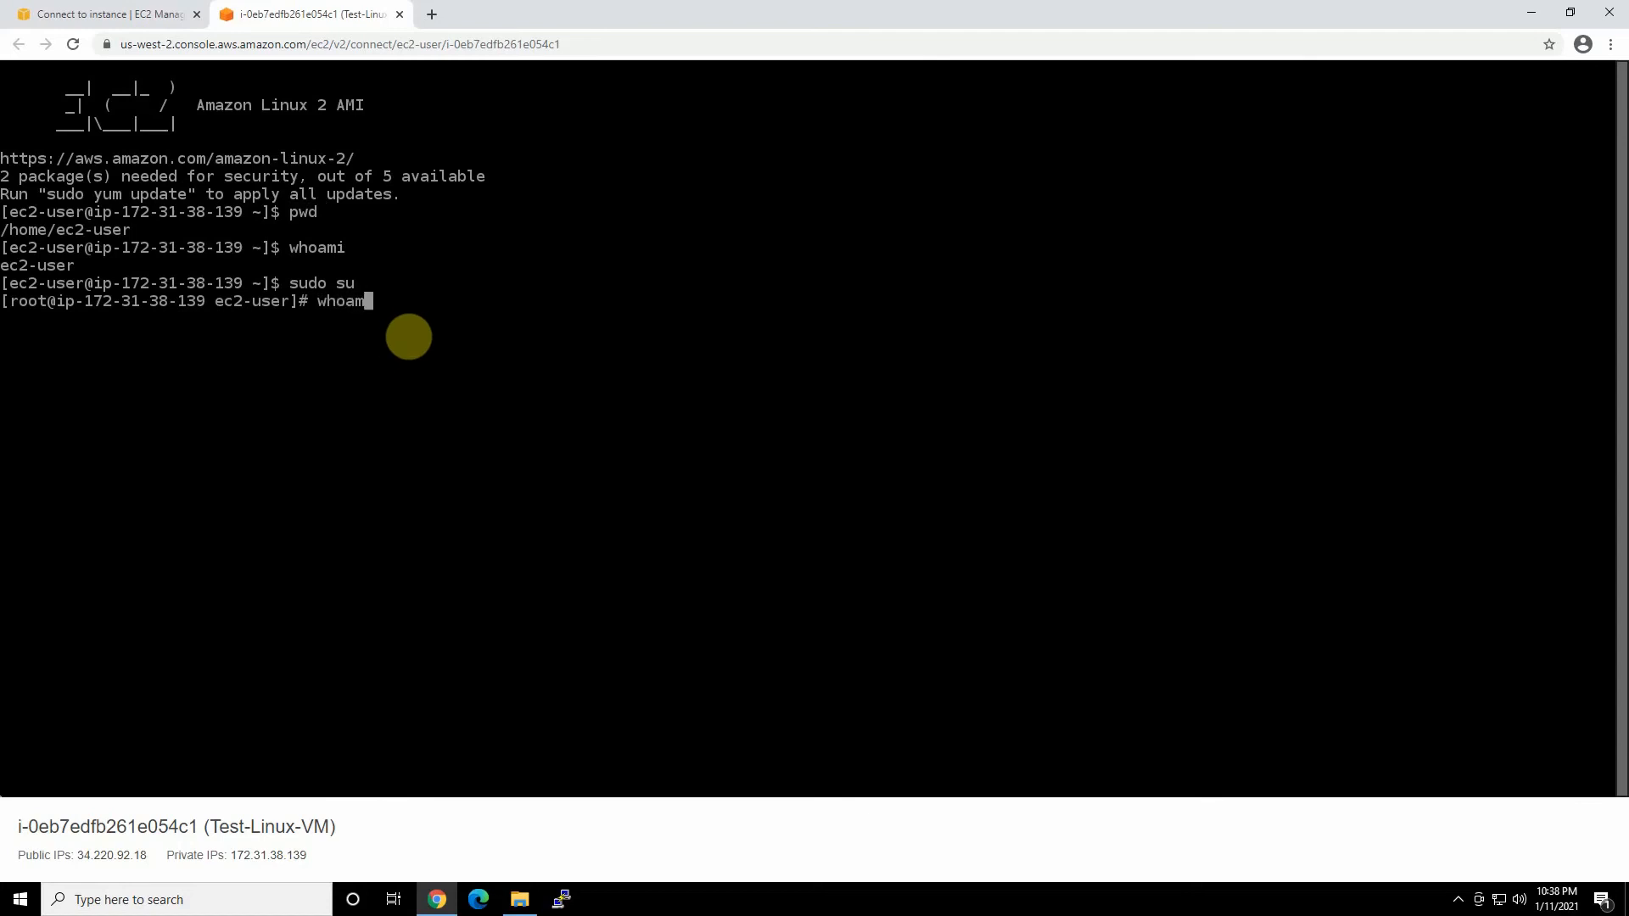
key("Return")
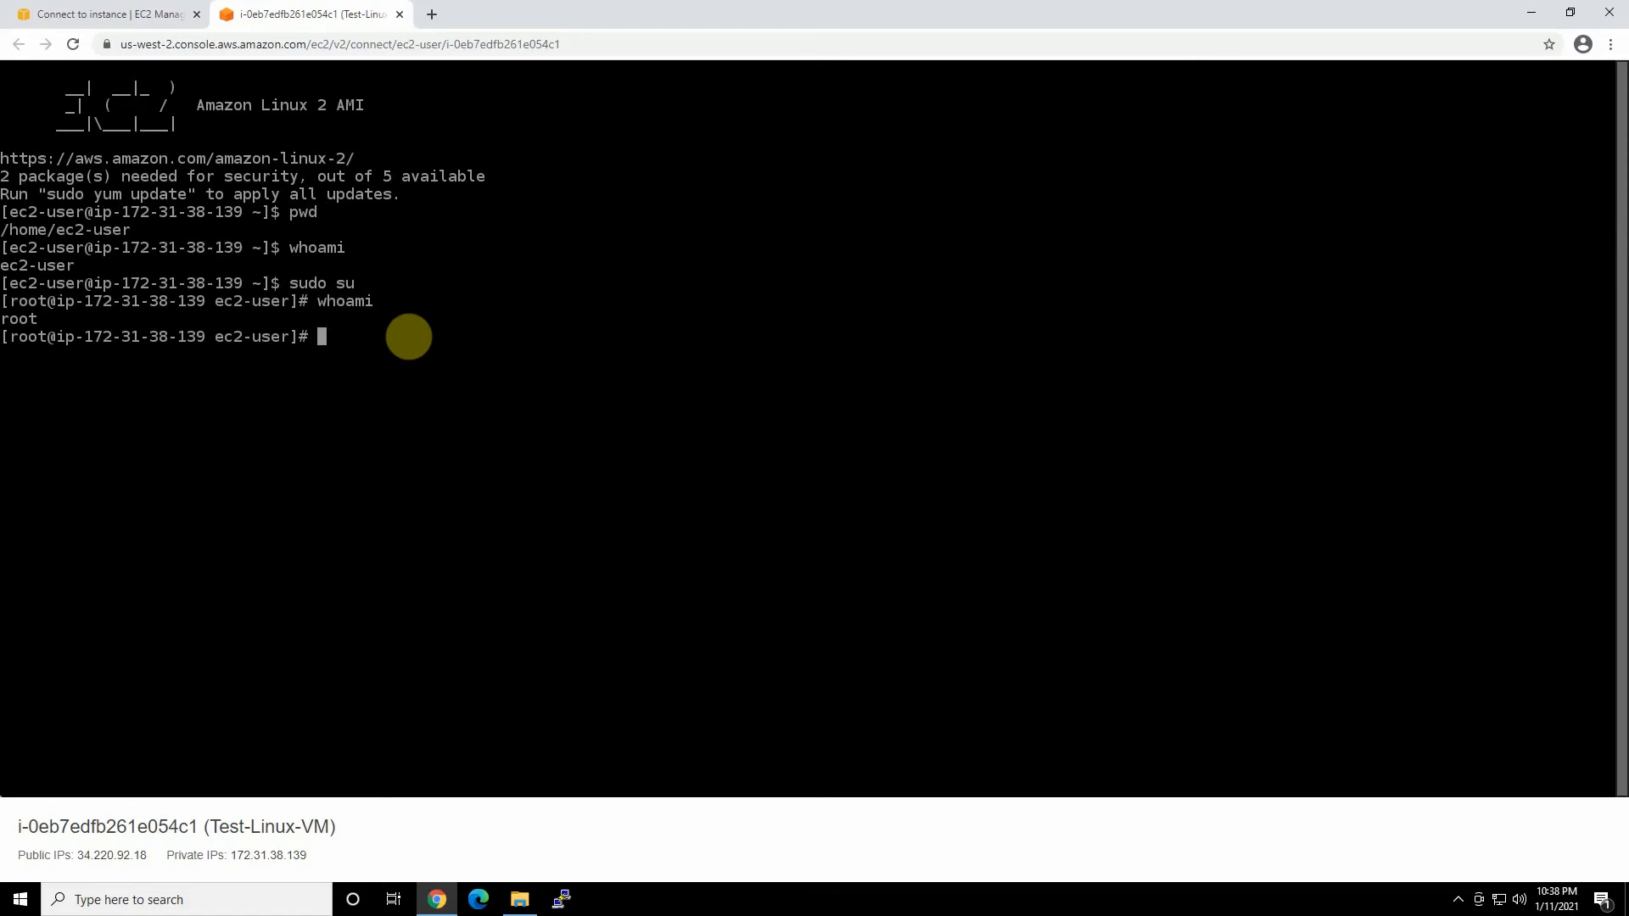
type("exit")
key("Return")
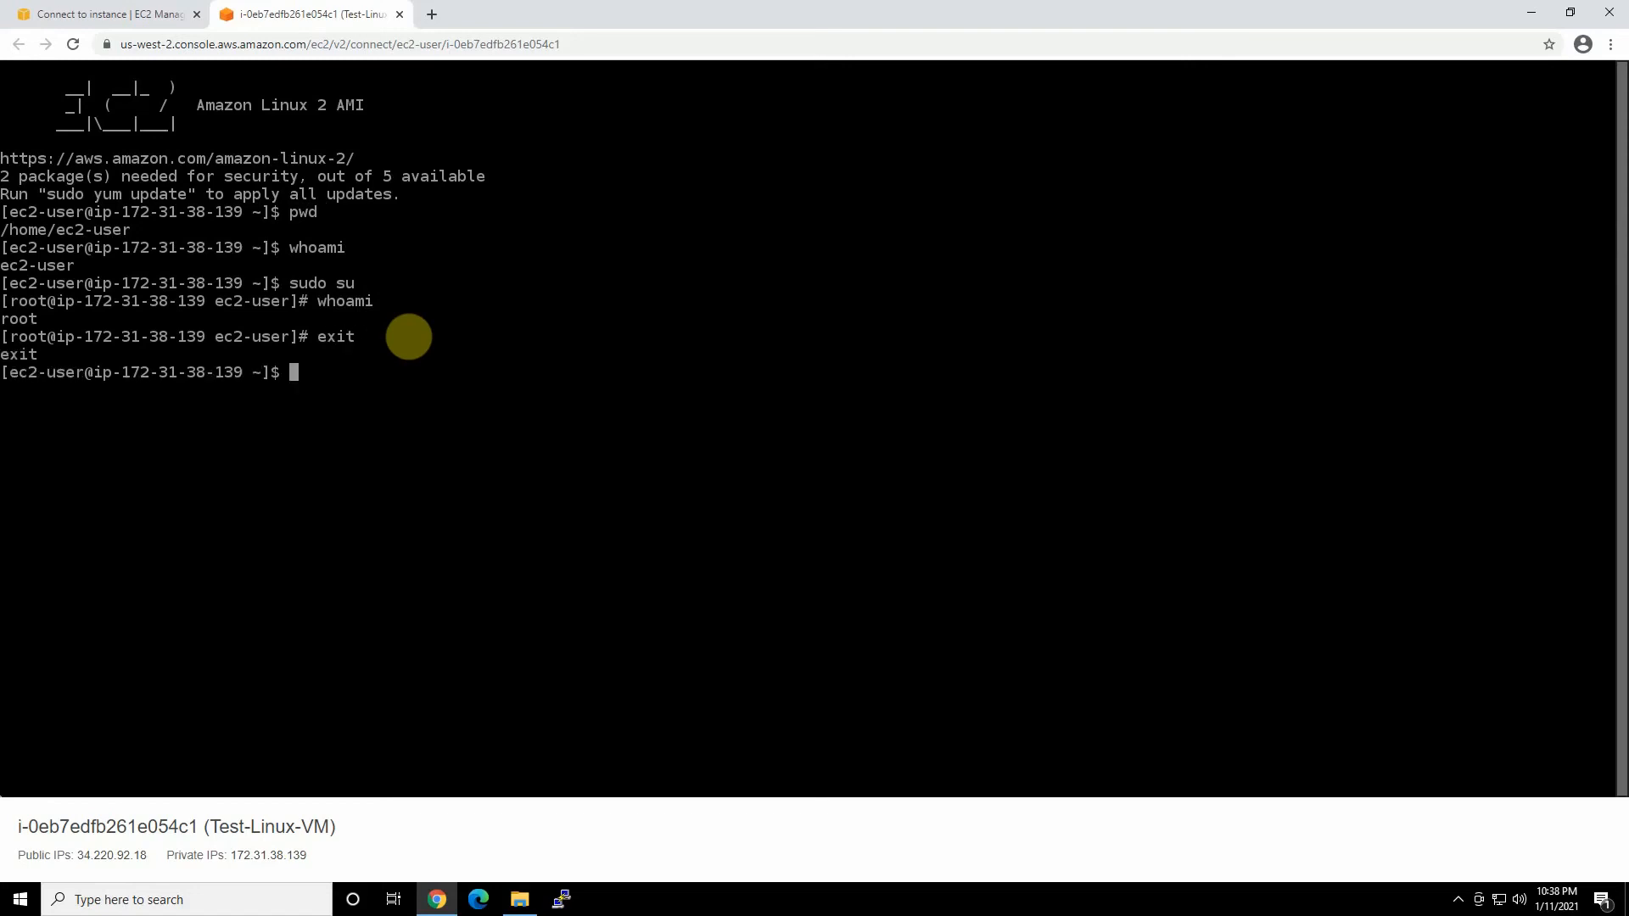
Update the instance's packages with sudo yum update, answering y to the installation question
type("sudo yum update")
key("Return")
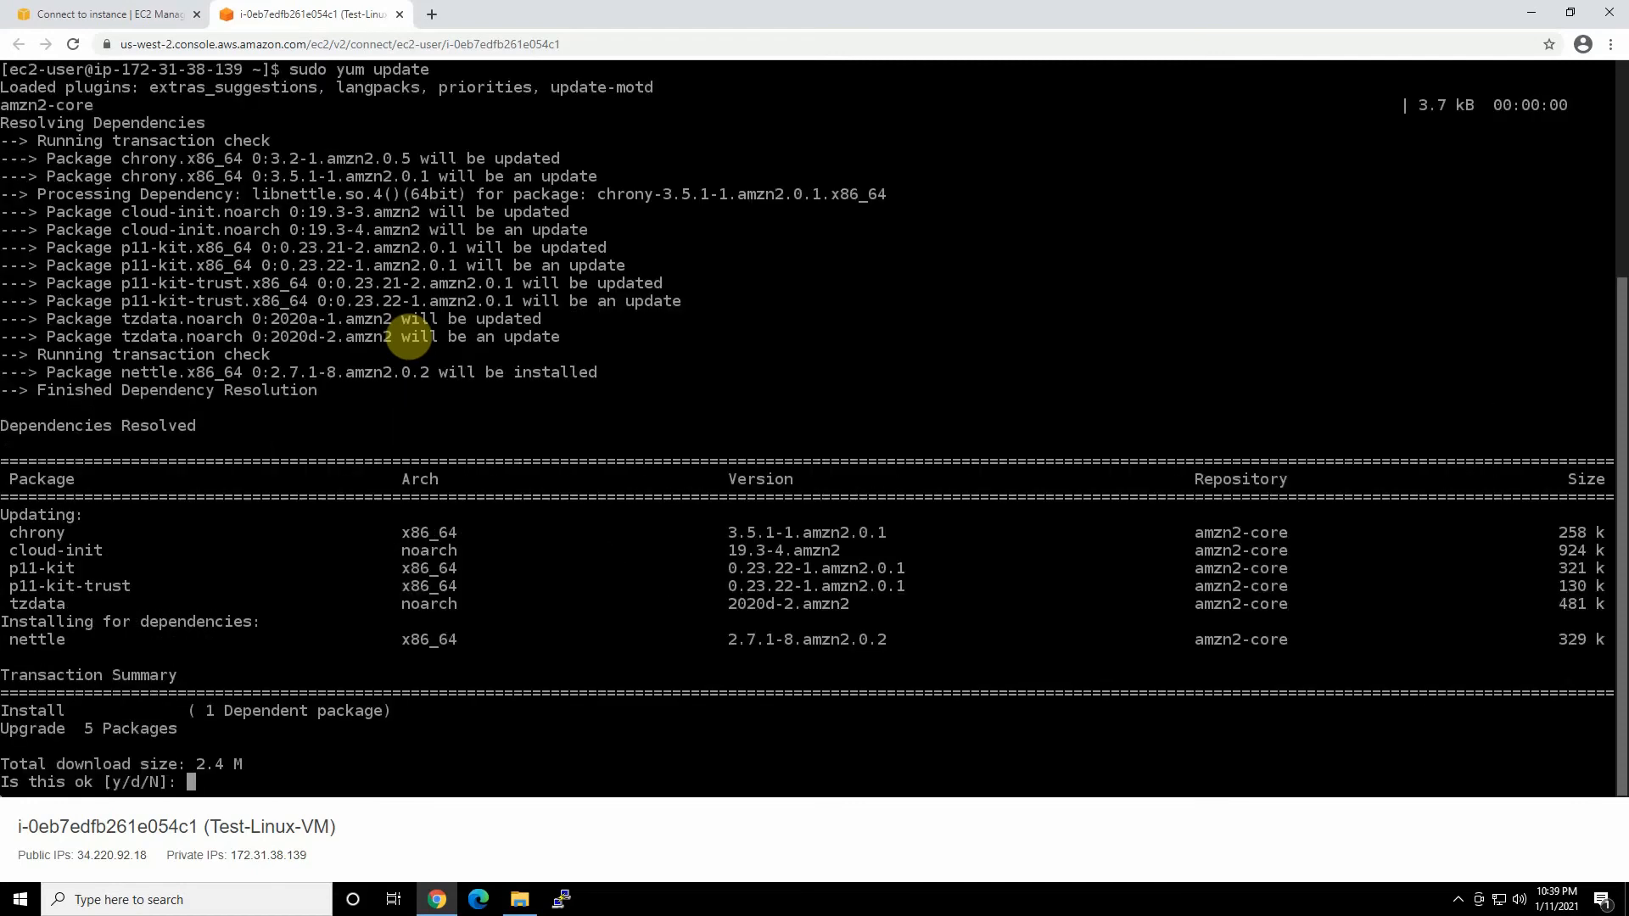
type("y")
key("Return")
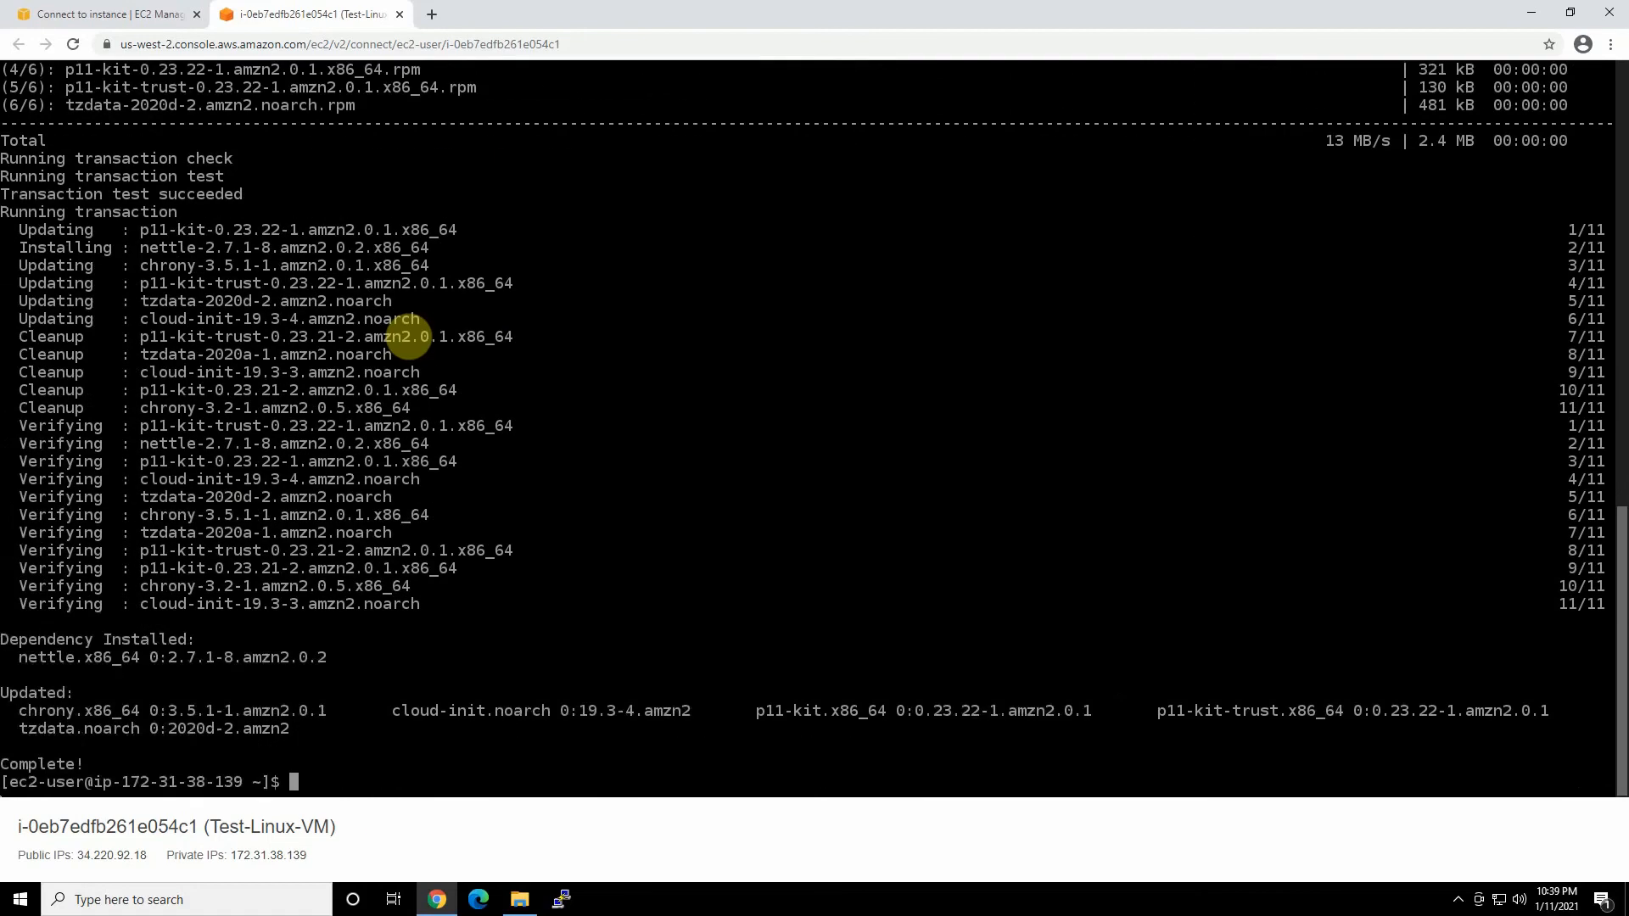
Test the instance's internet connectivity and name resolution by pinging 8.8.8.8 and yahoo.com, stopping each ping after a few replies
type("ping 8.8.8.8")
key("Return")
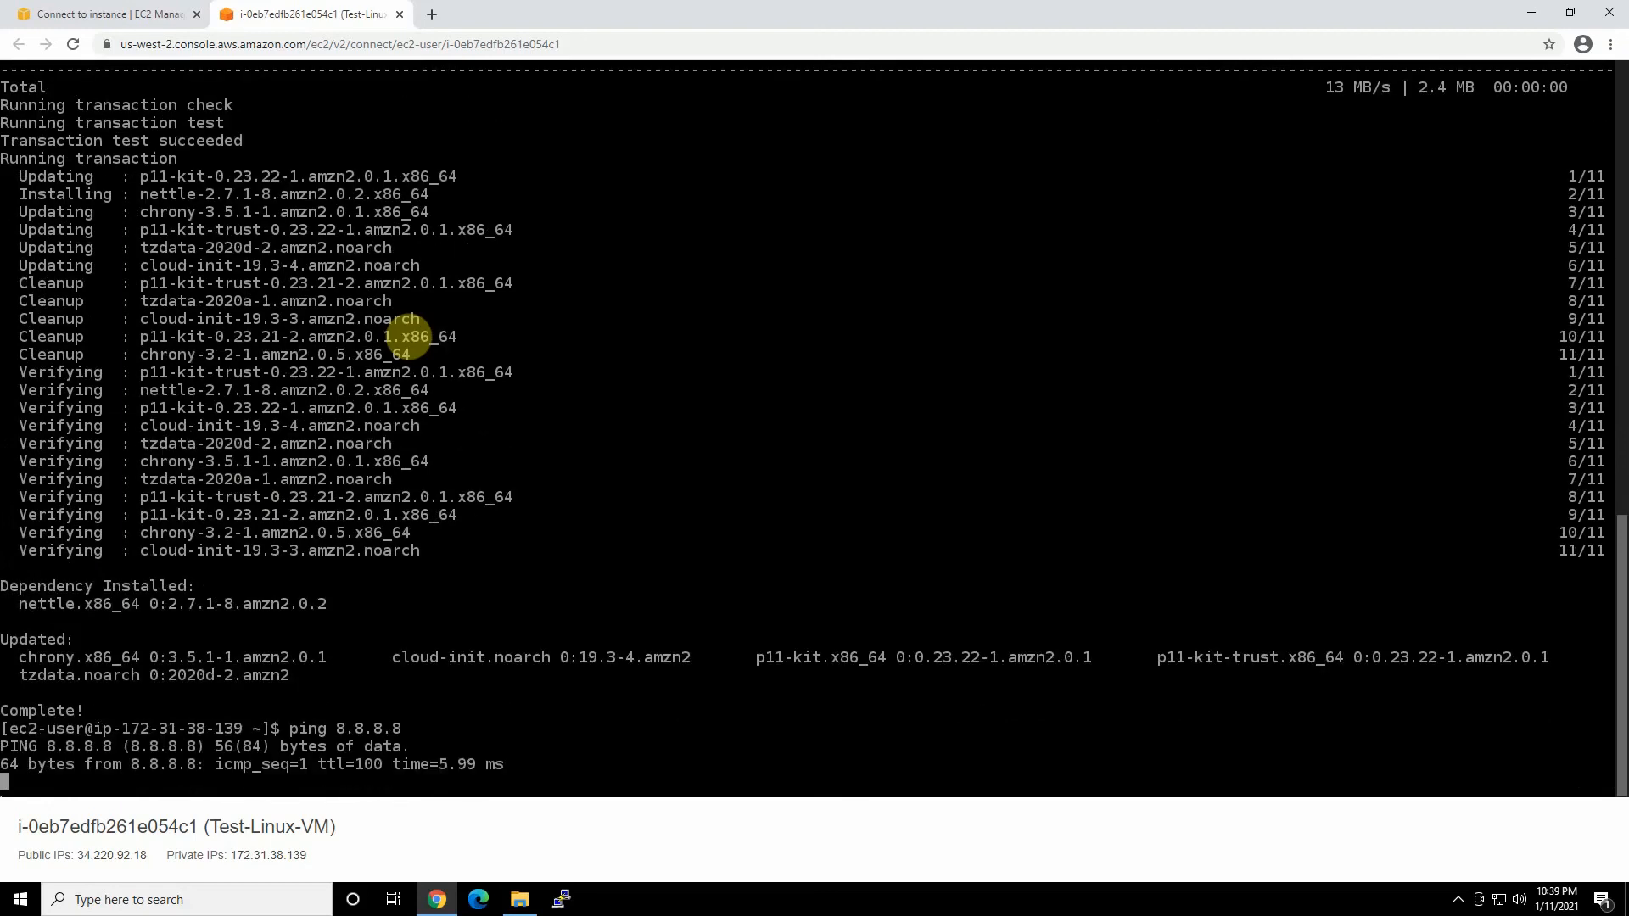
key("ctrl+c")
type("pi")
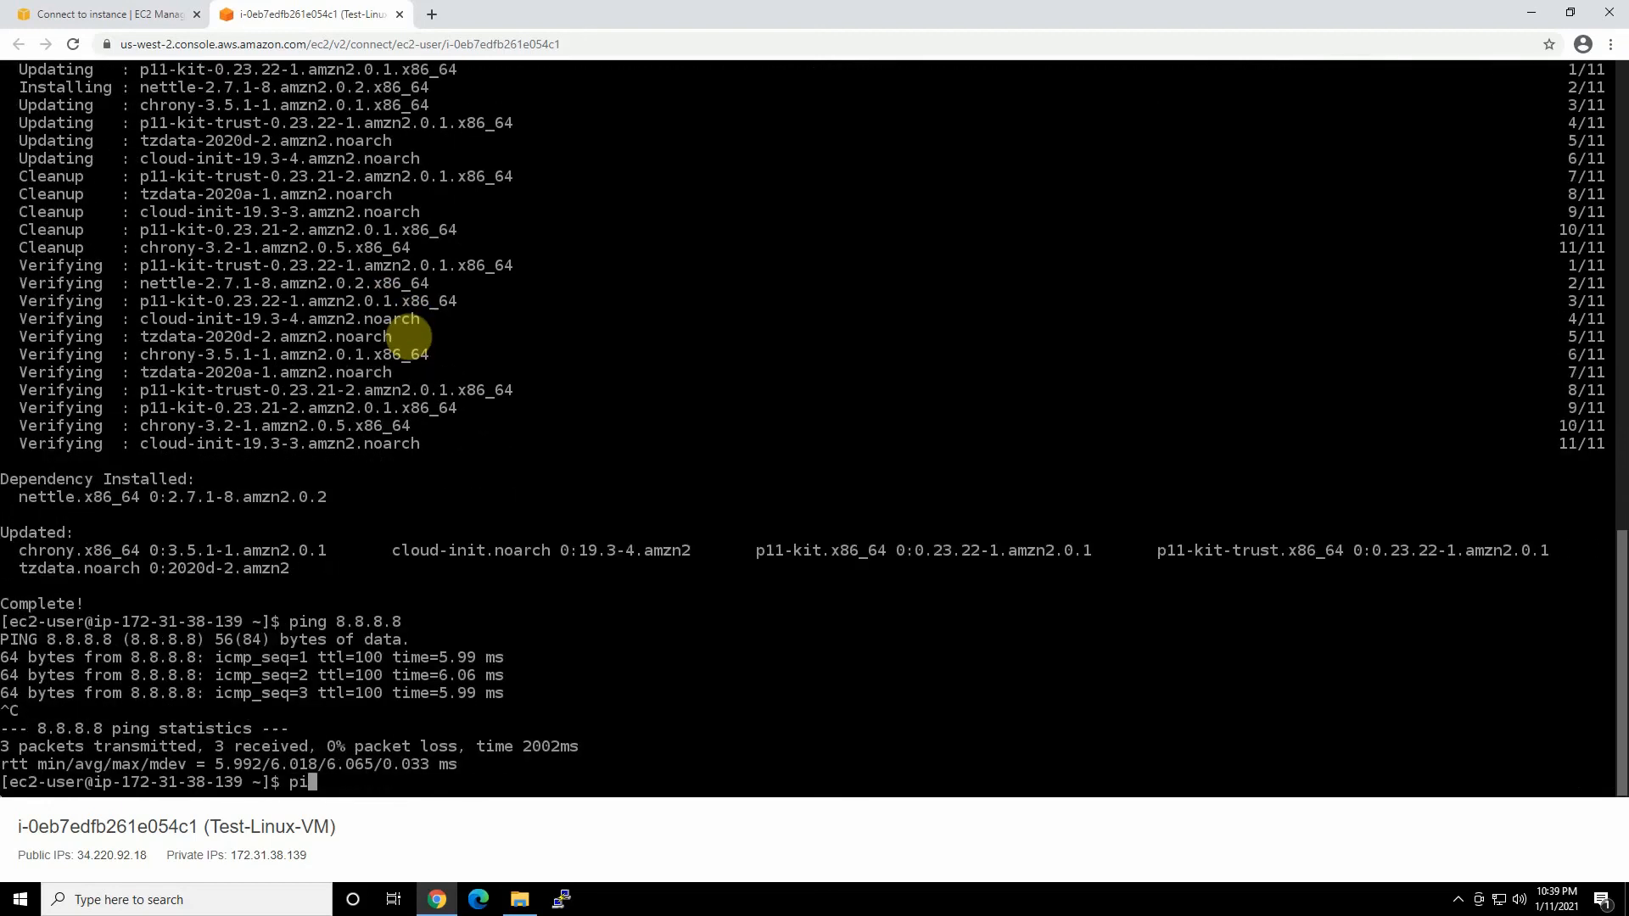
type("ng yahoo.com")
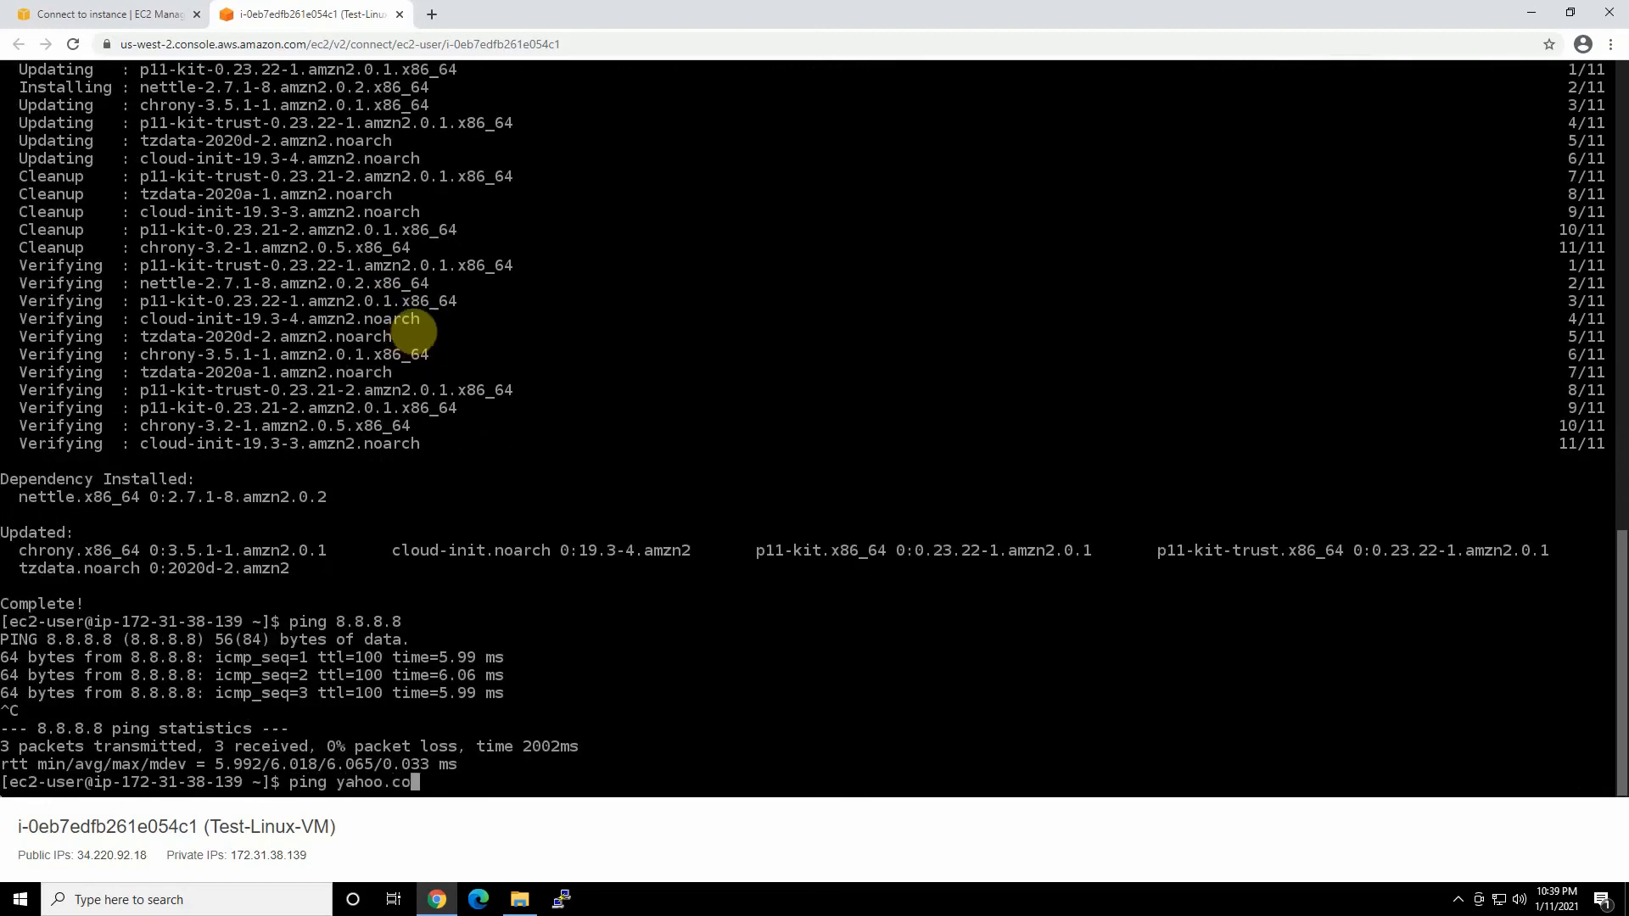
key("Return")
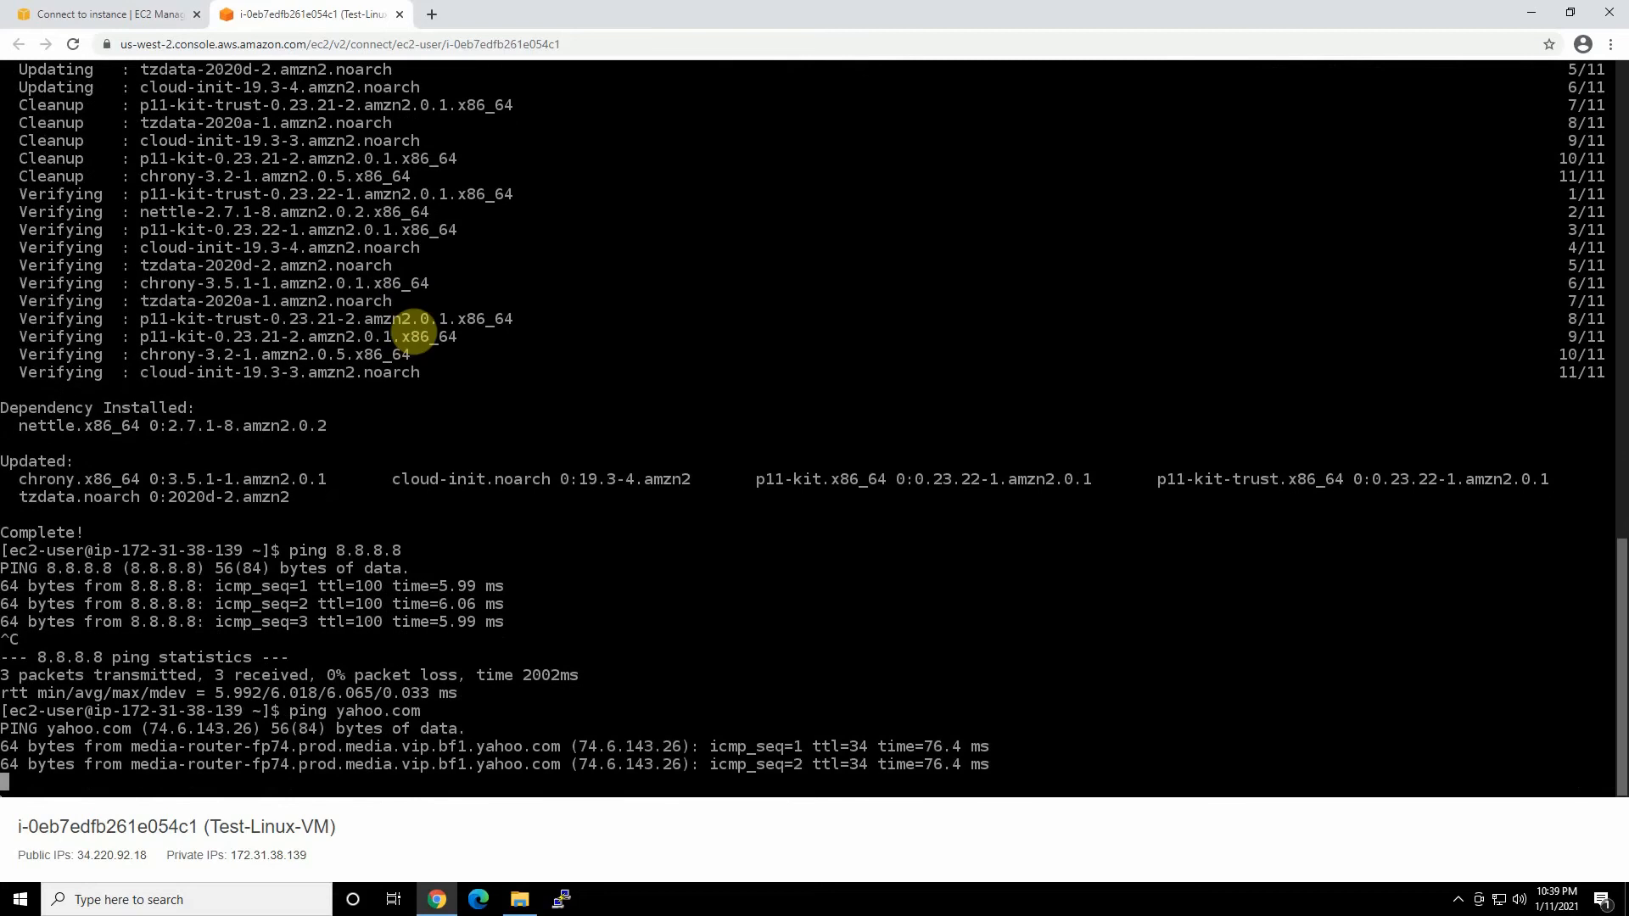
key("ctrl+c")
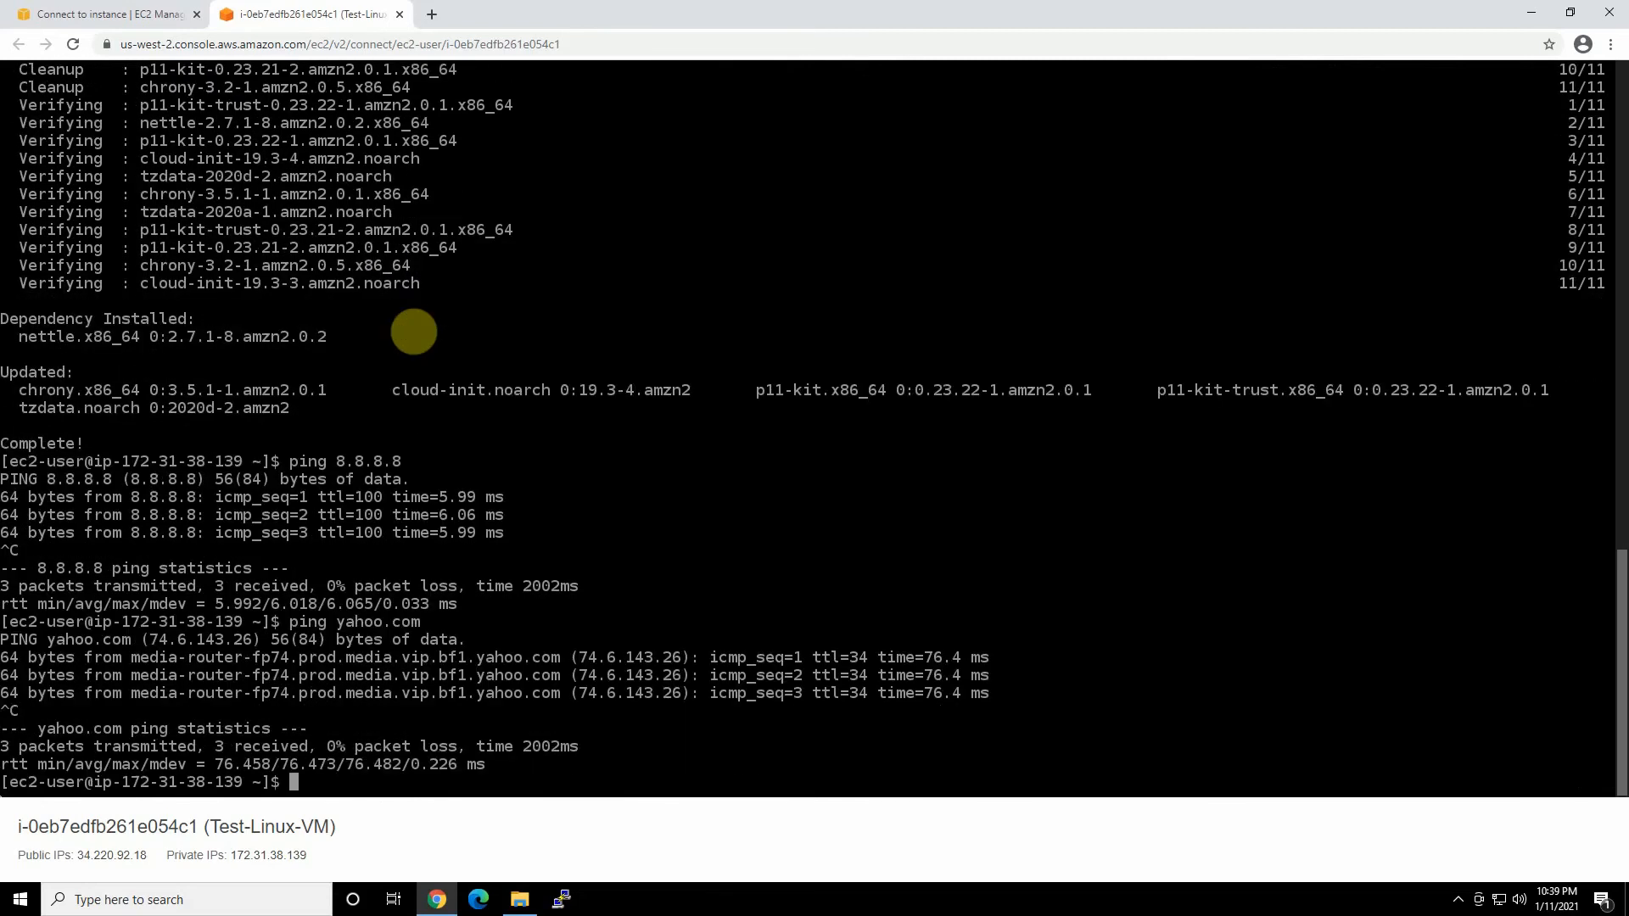
Run ifconfig and highlight the private IP address of the eth0 interface
type("ifconfig")
key("Return")
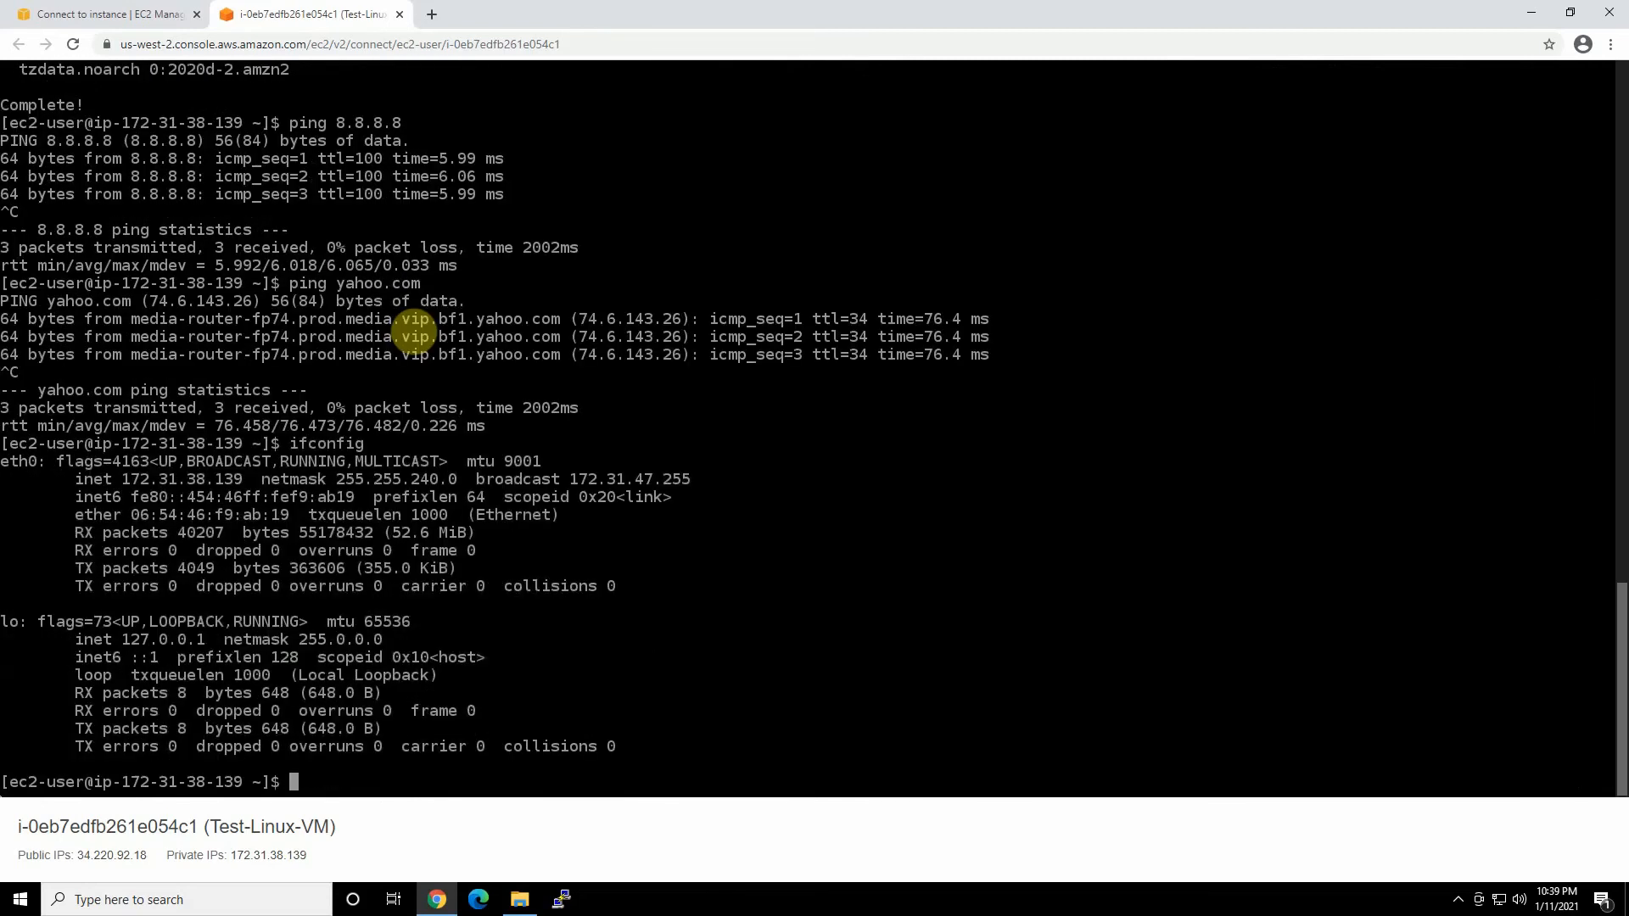
scroll(411, 327, "up", 1)
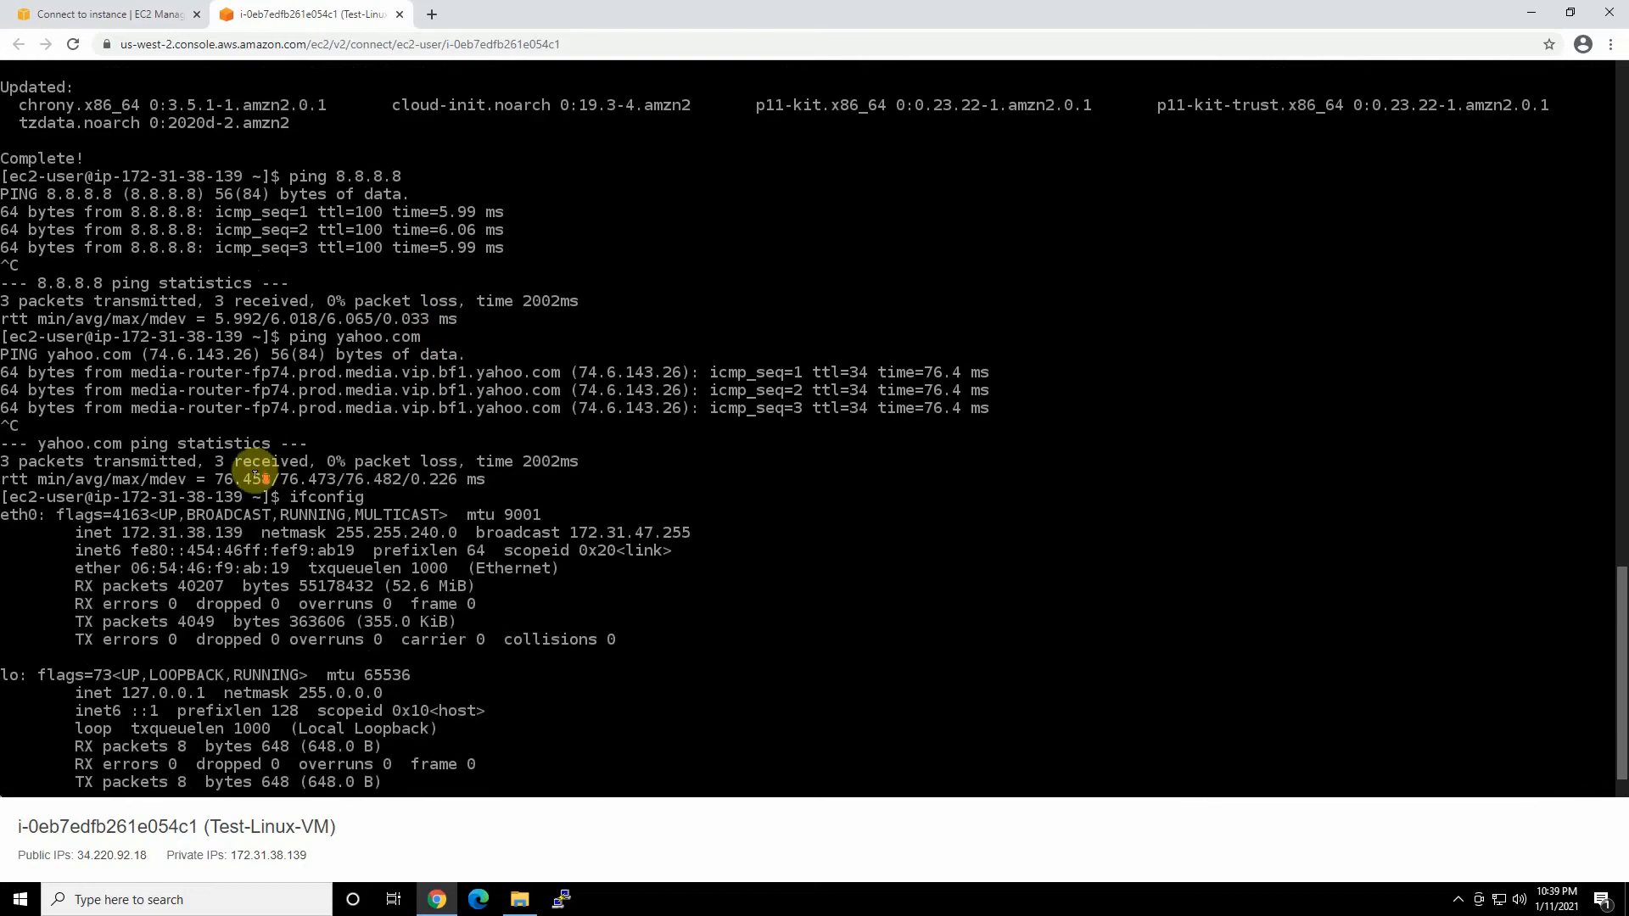
scroll(229, 467, "down", 1)
left_click_drag(121, 479, 243, 480)
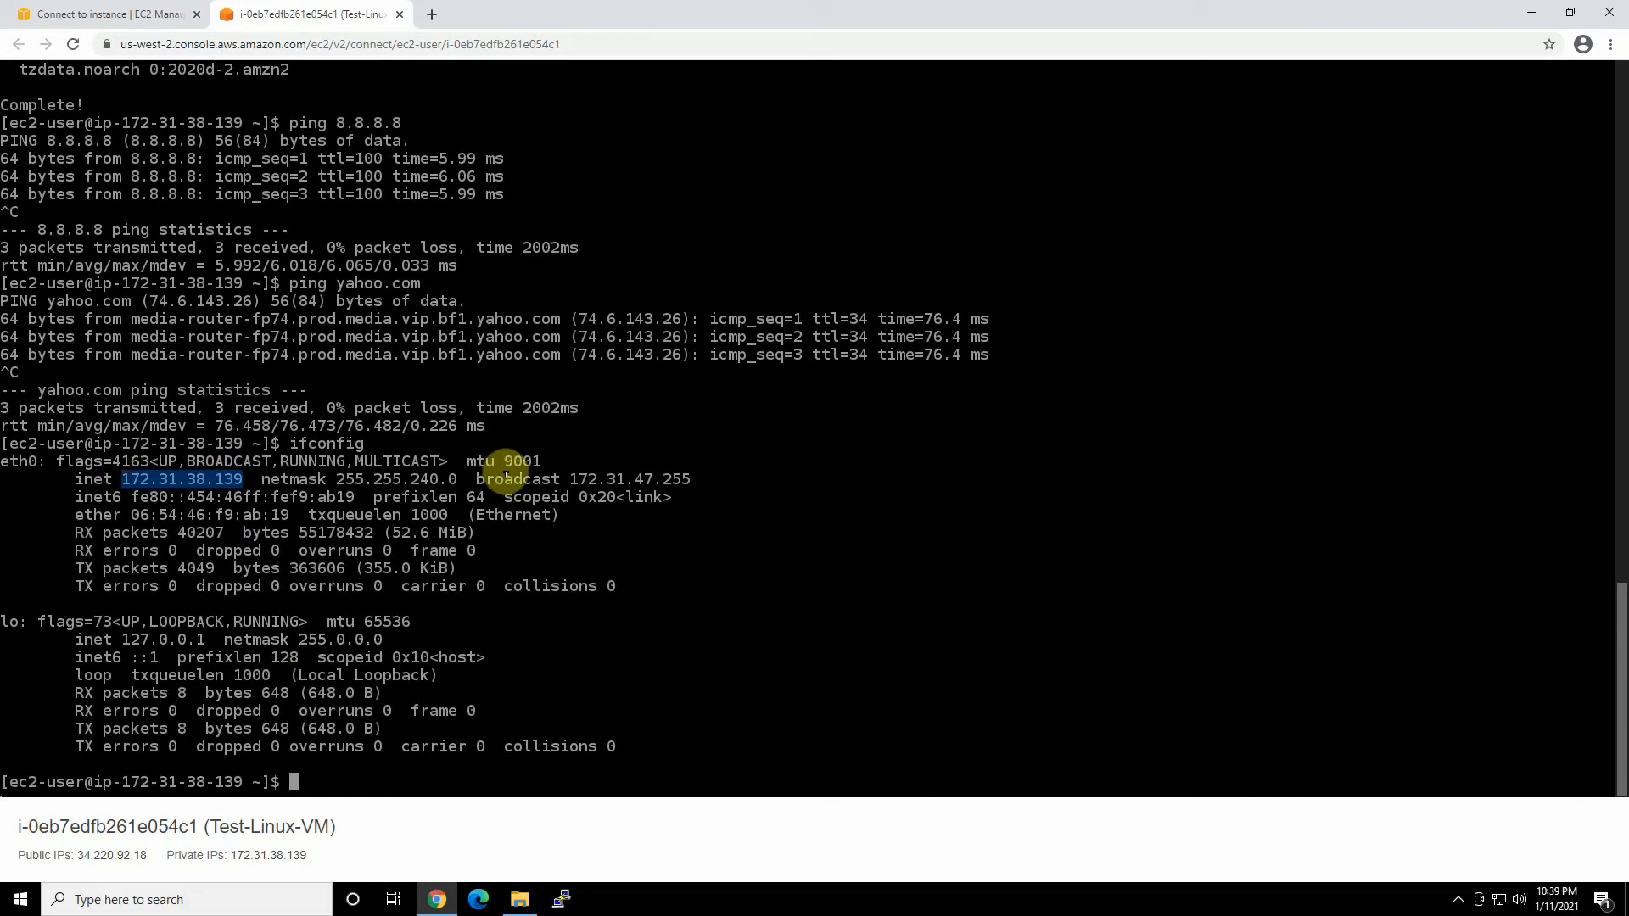
Log out of the browser-based session with exit and close its browser tab
type("exit")
key("Return")
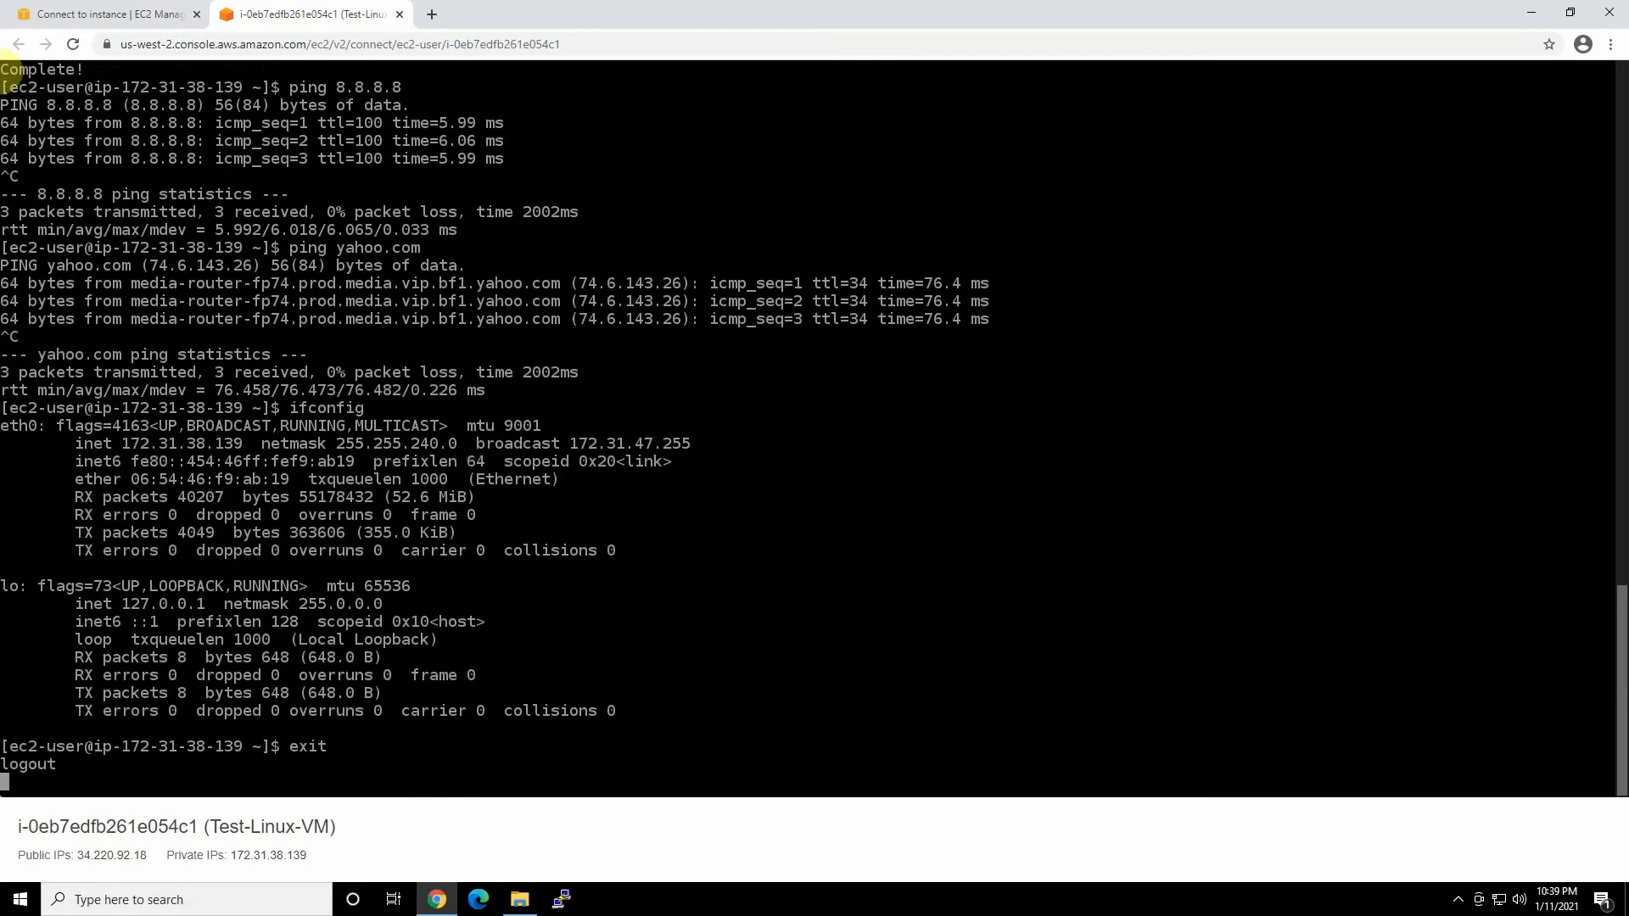
left_click(399, 14)
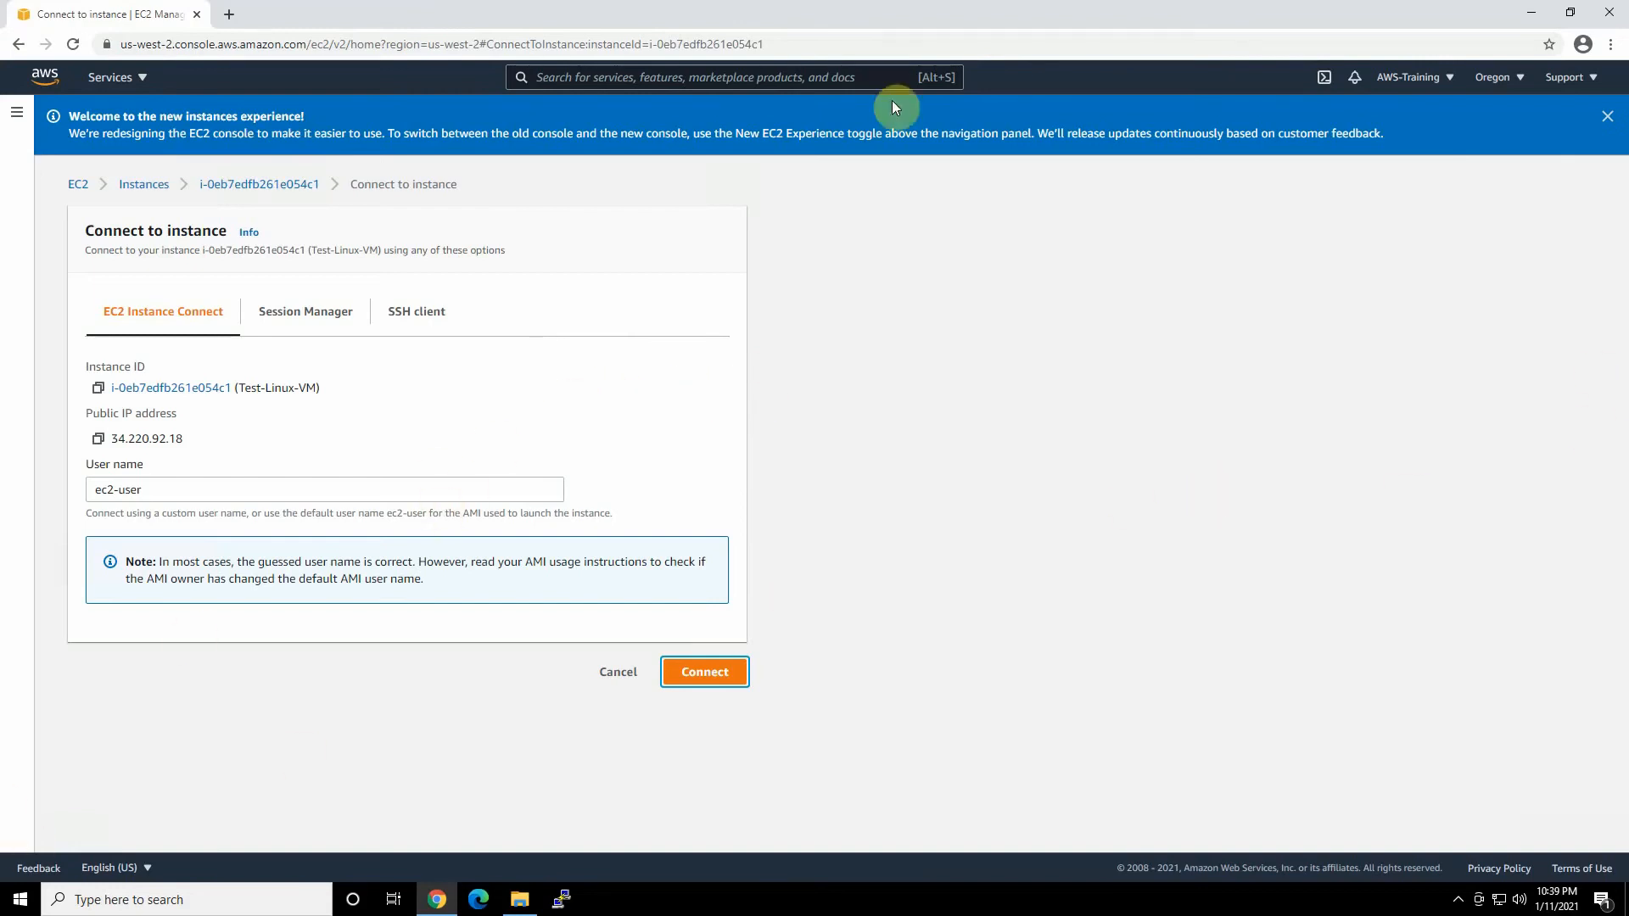
Copy the example ssh command from the instance's SSH client instructions, and open a Windows Command Prompt
left_click(424, 311)
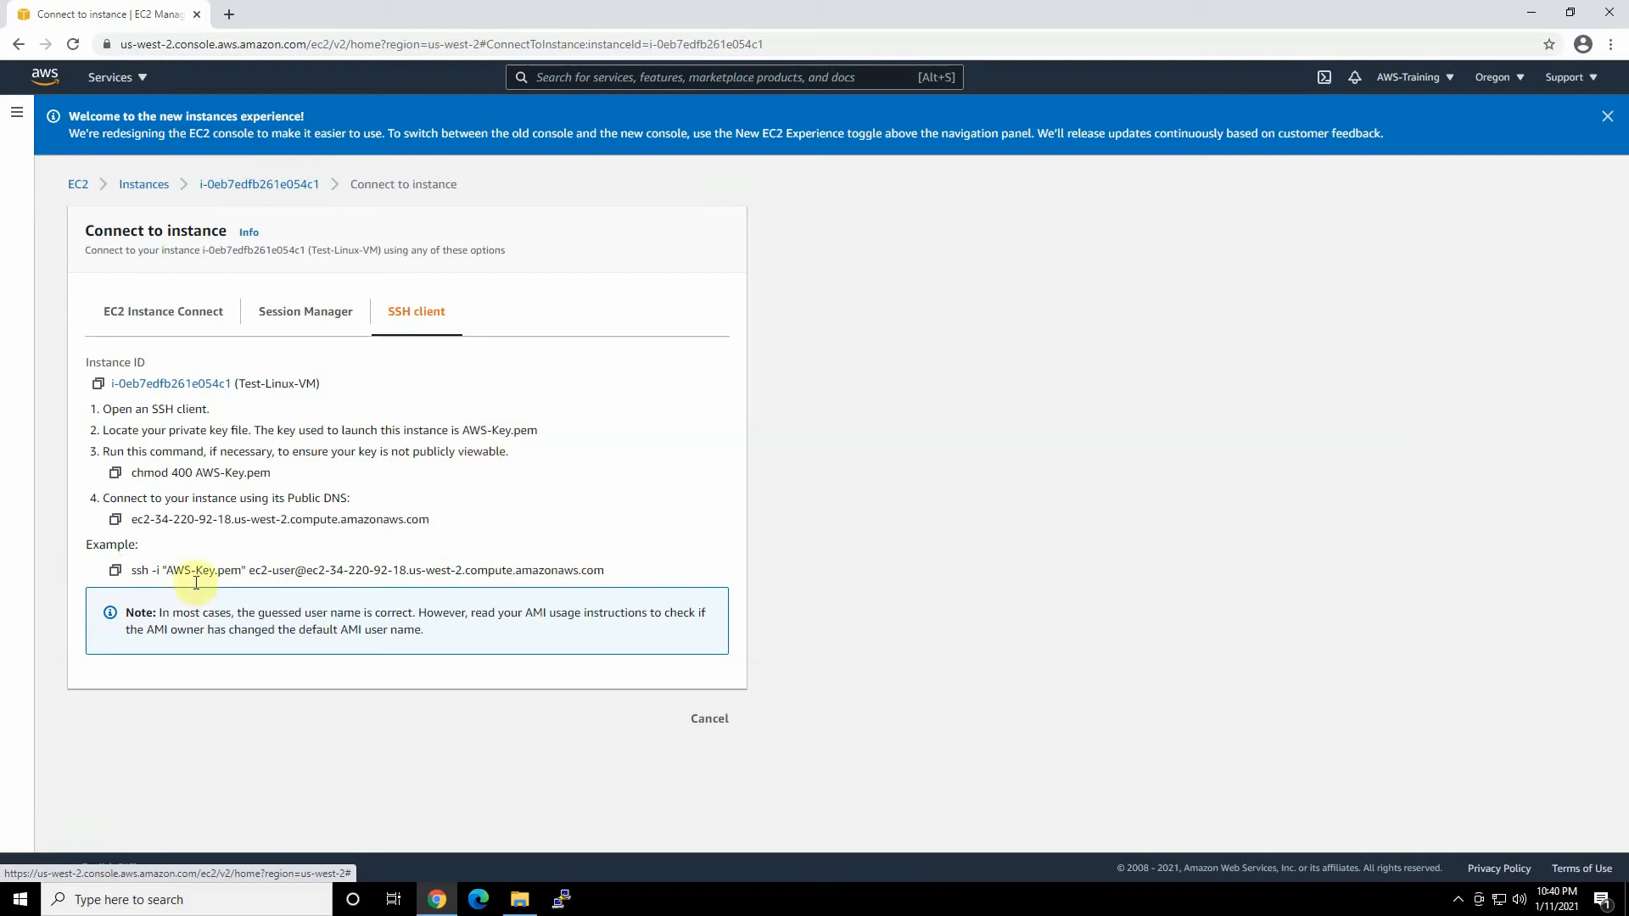
left_click(114, 573)
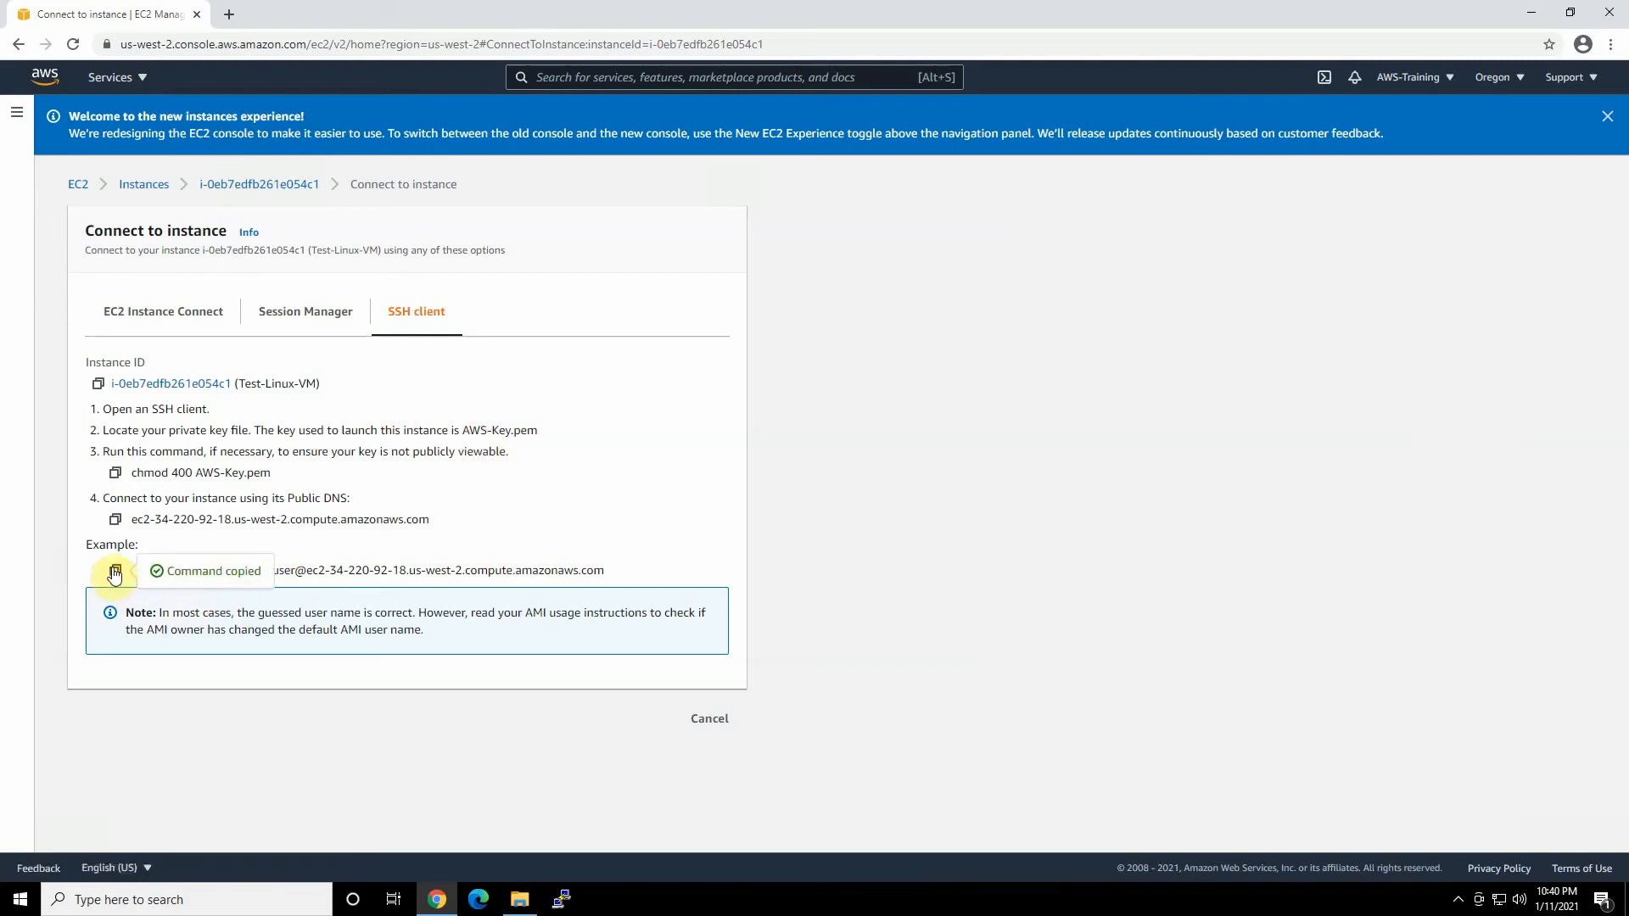
left_click(20, 902)
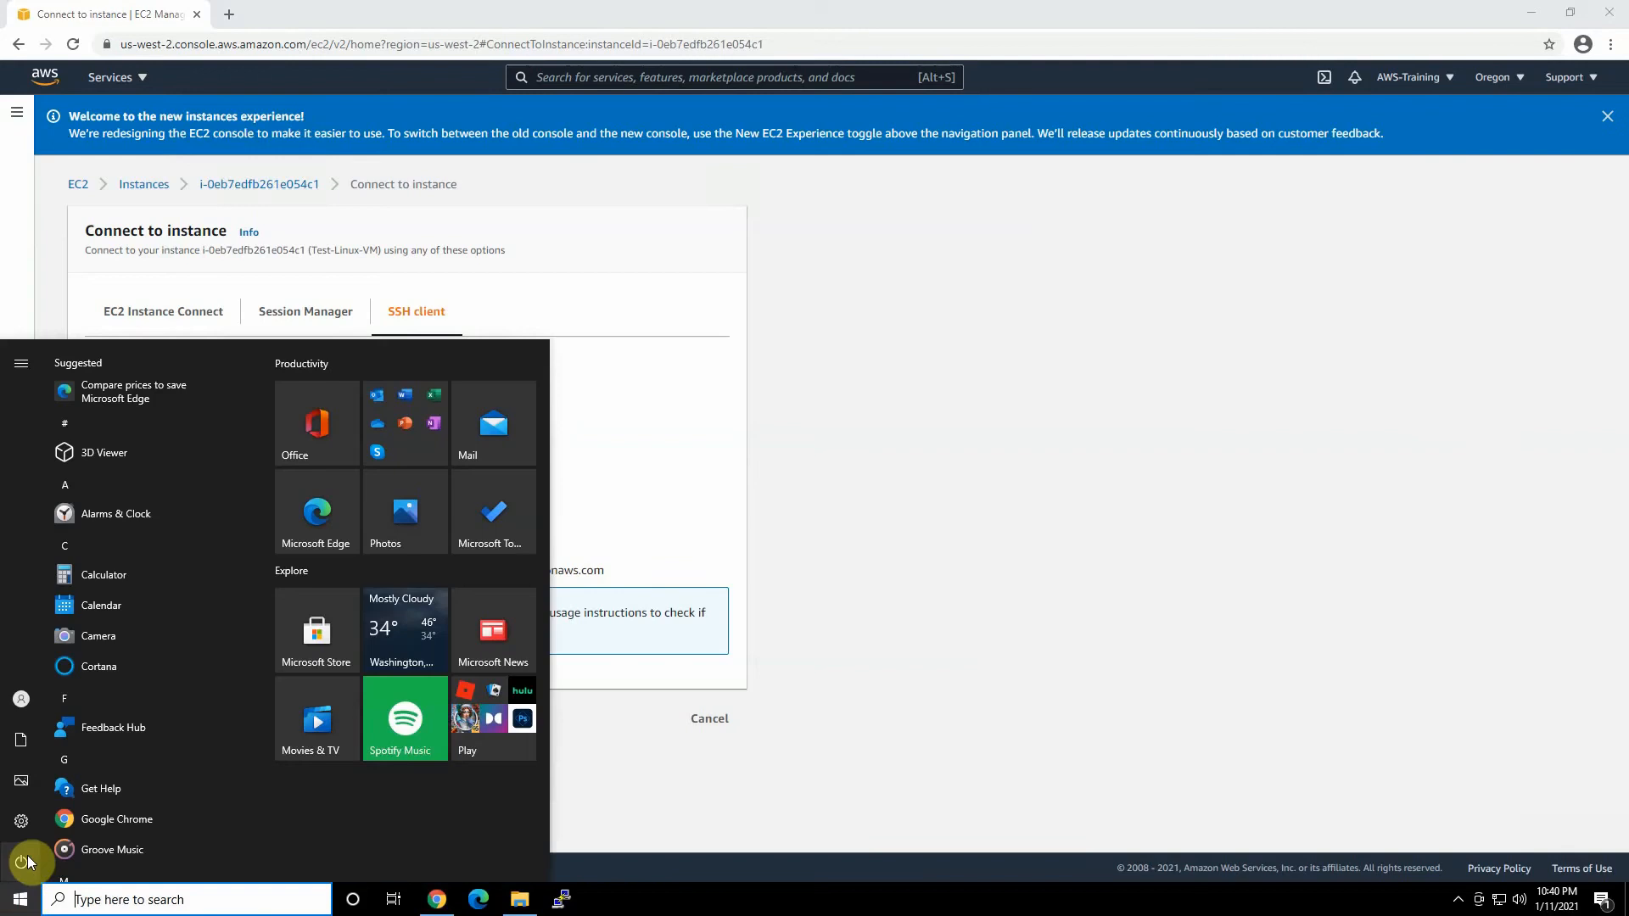
mouse_move(25, 861)
type("cmd")
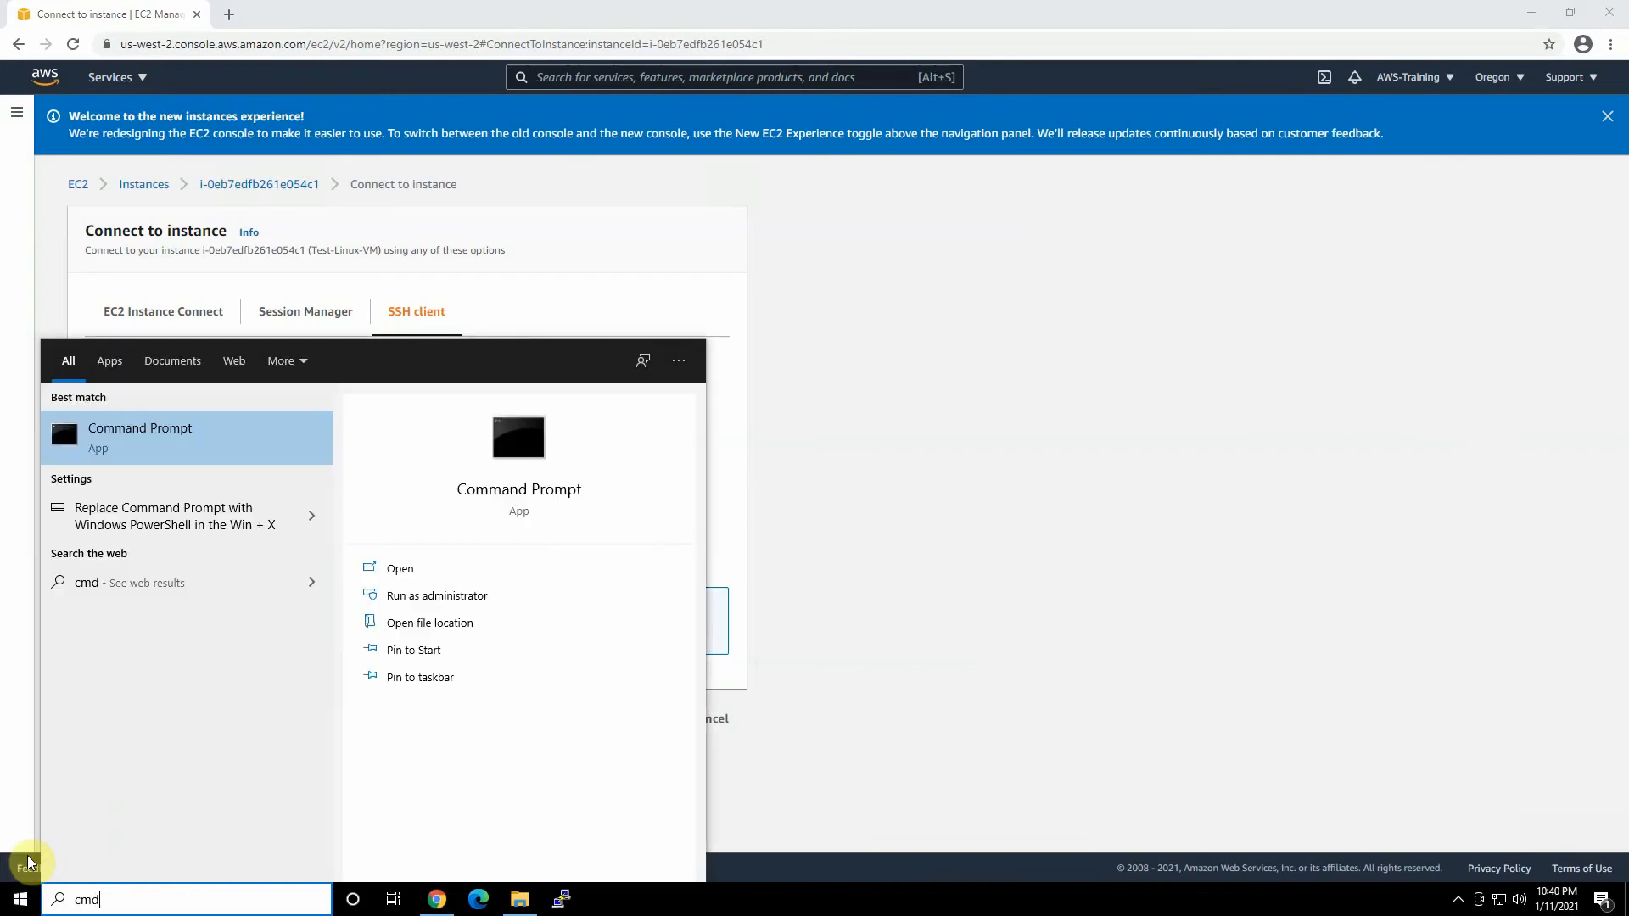
key("Return")
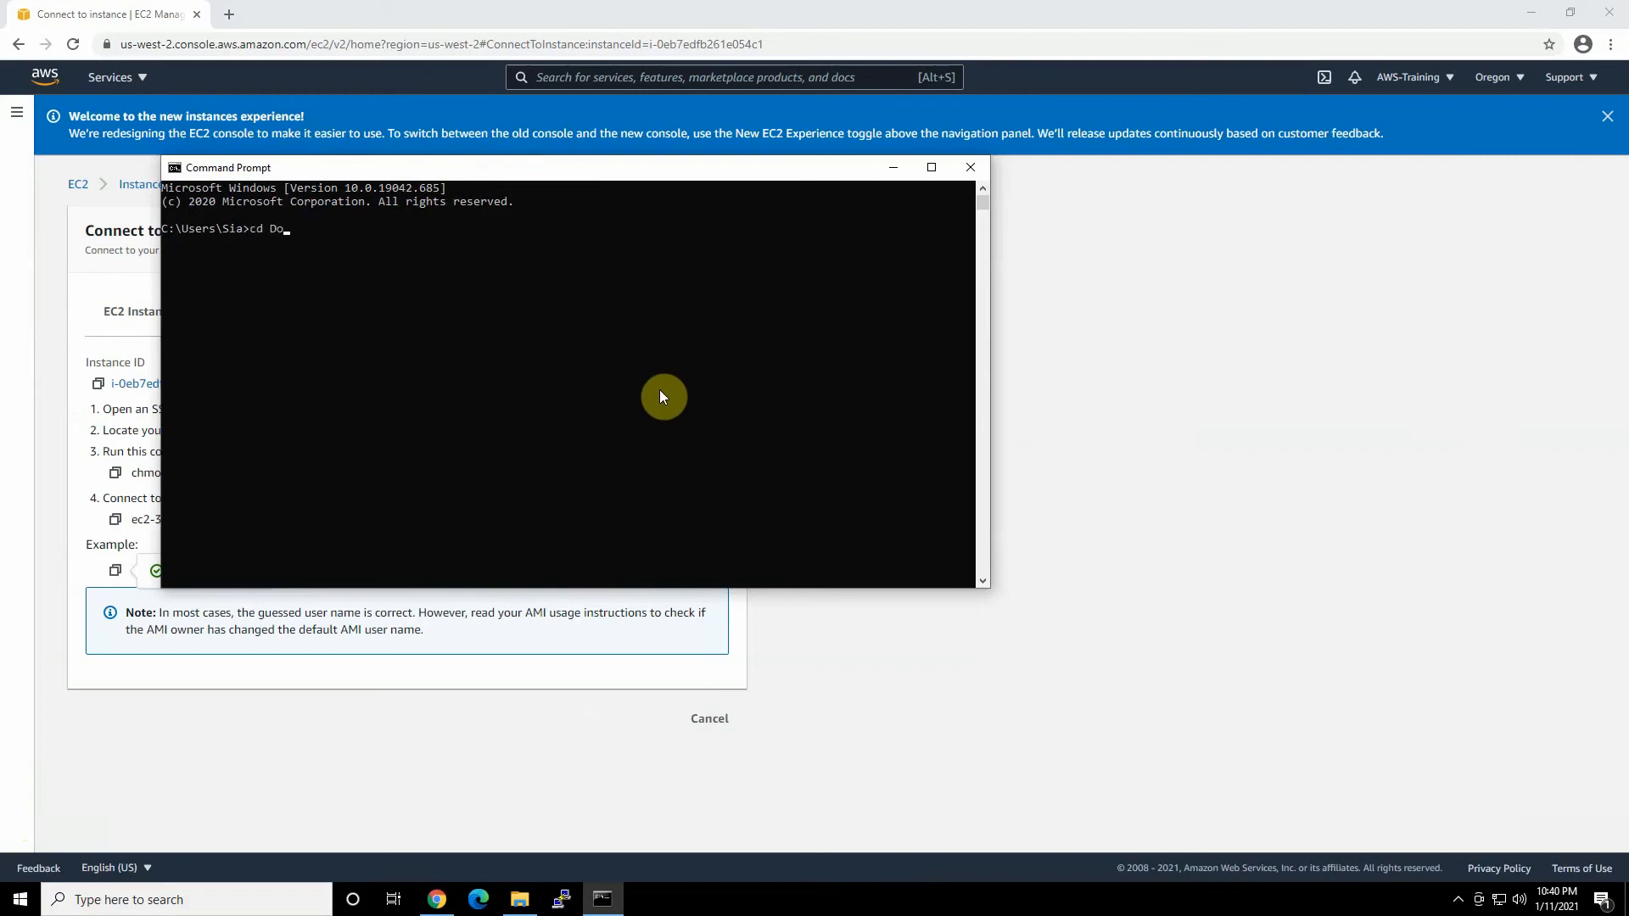
Change to the Downloads folder in the Command Prompt and list its files with dir
type("cd Dow")
key("Tab")
key("Return")
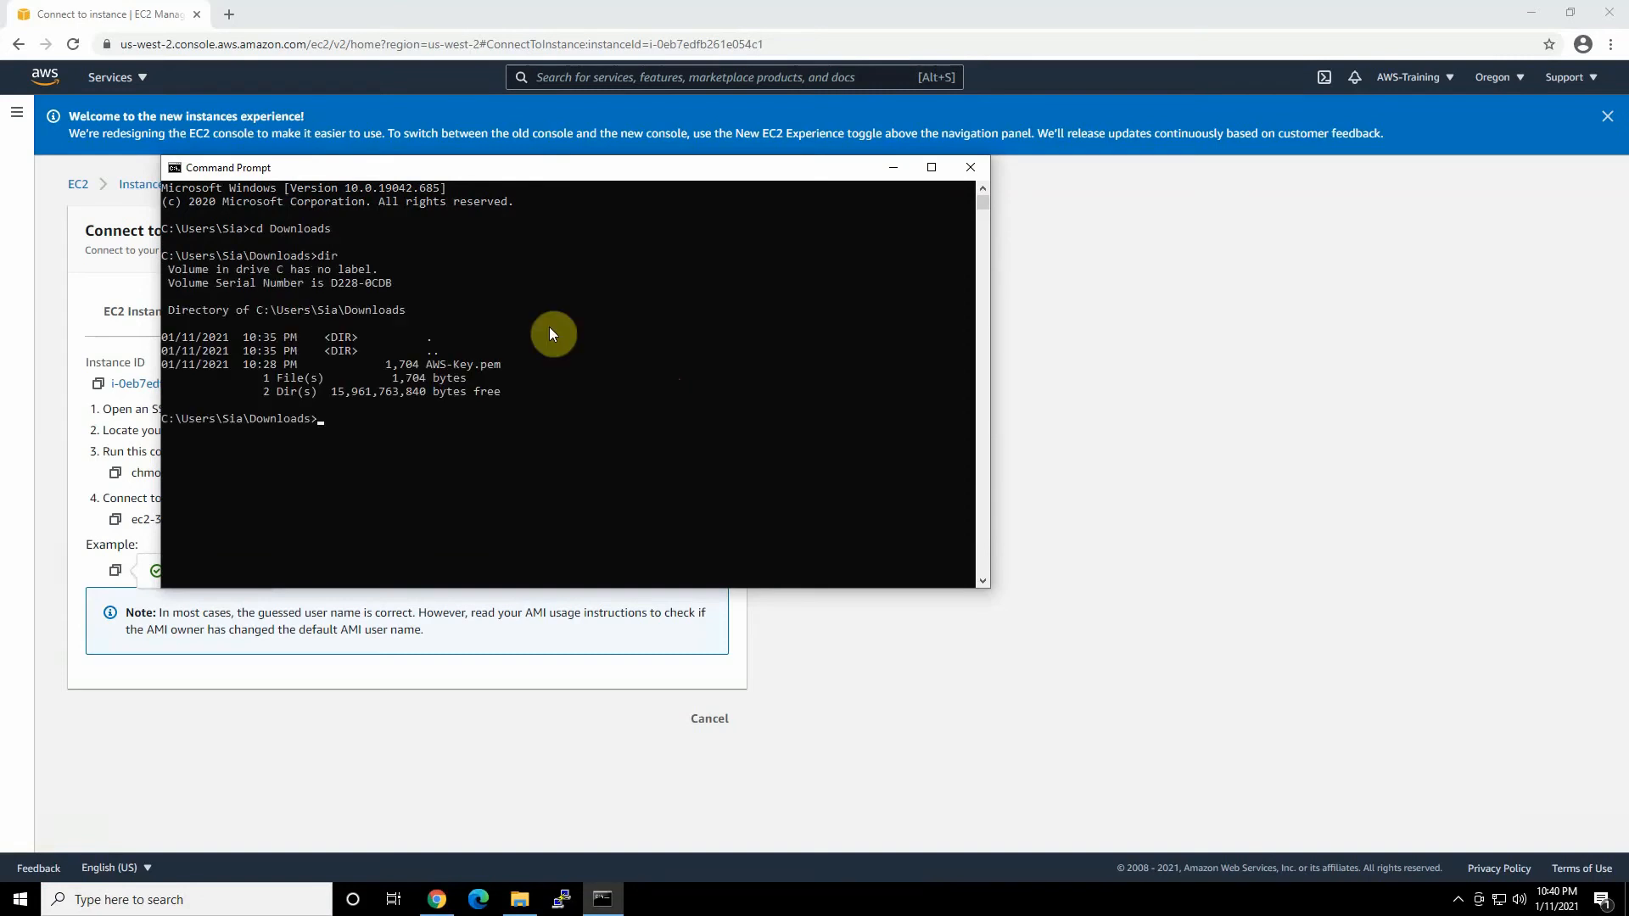
Connect to the instance as ec2-user by running the copied ssh command with AWS-Key.pem, answering yes to the host authenticity question
right_click(485, 454)
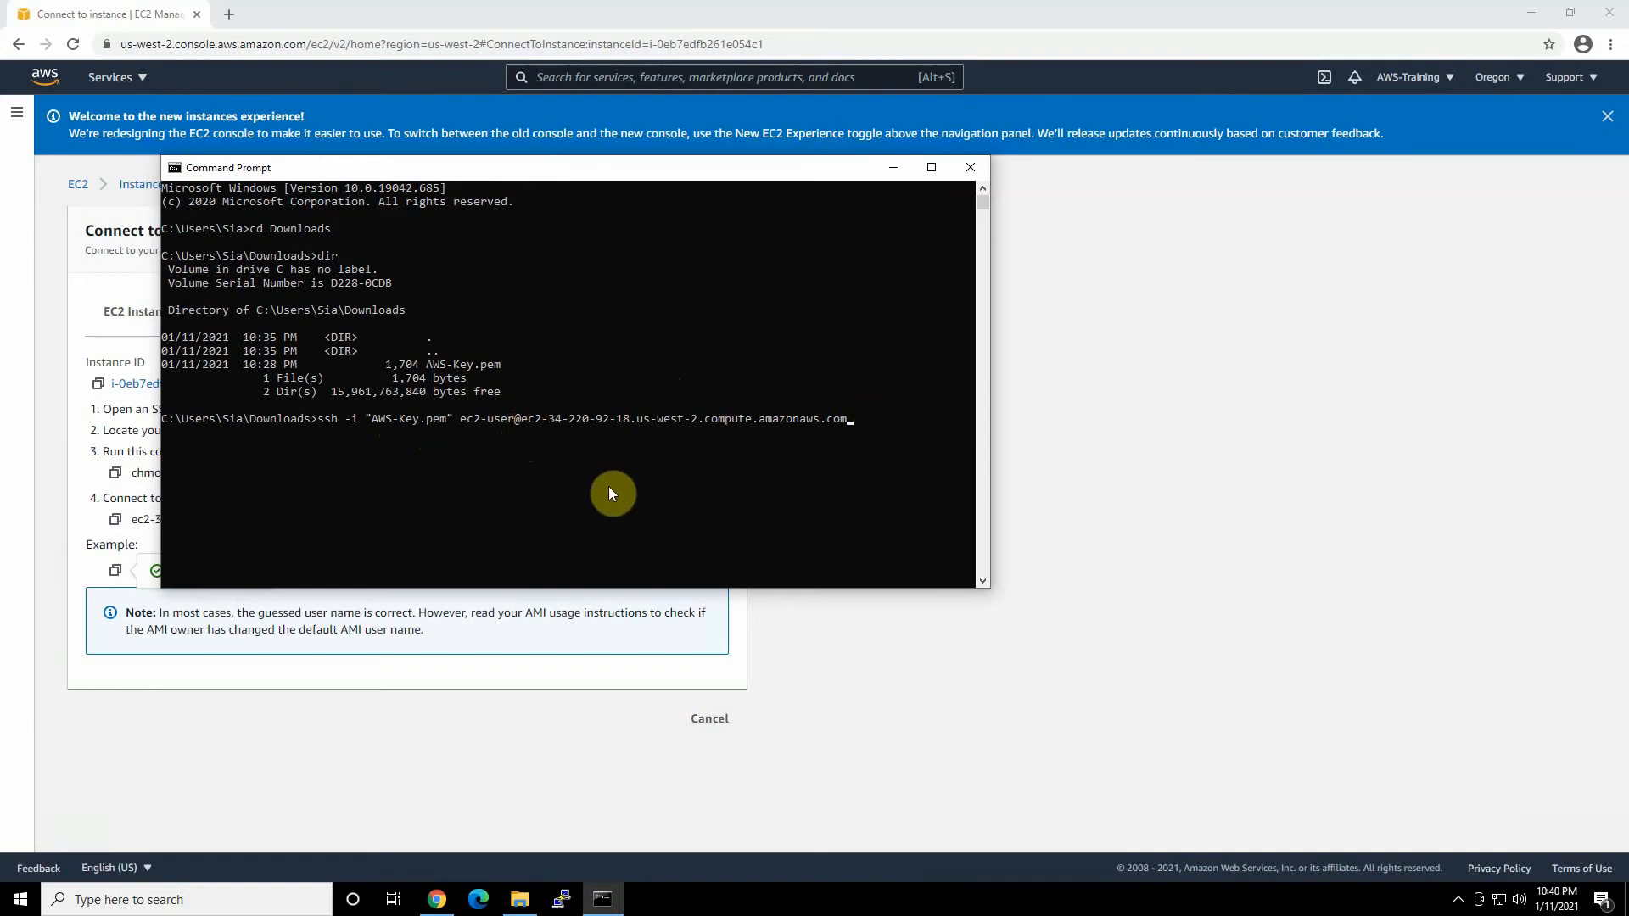
key("Return")
type("yes")
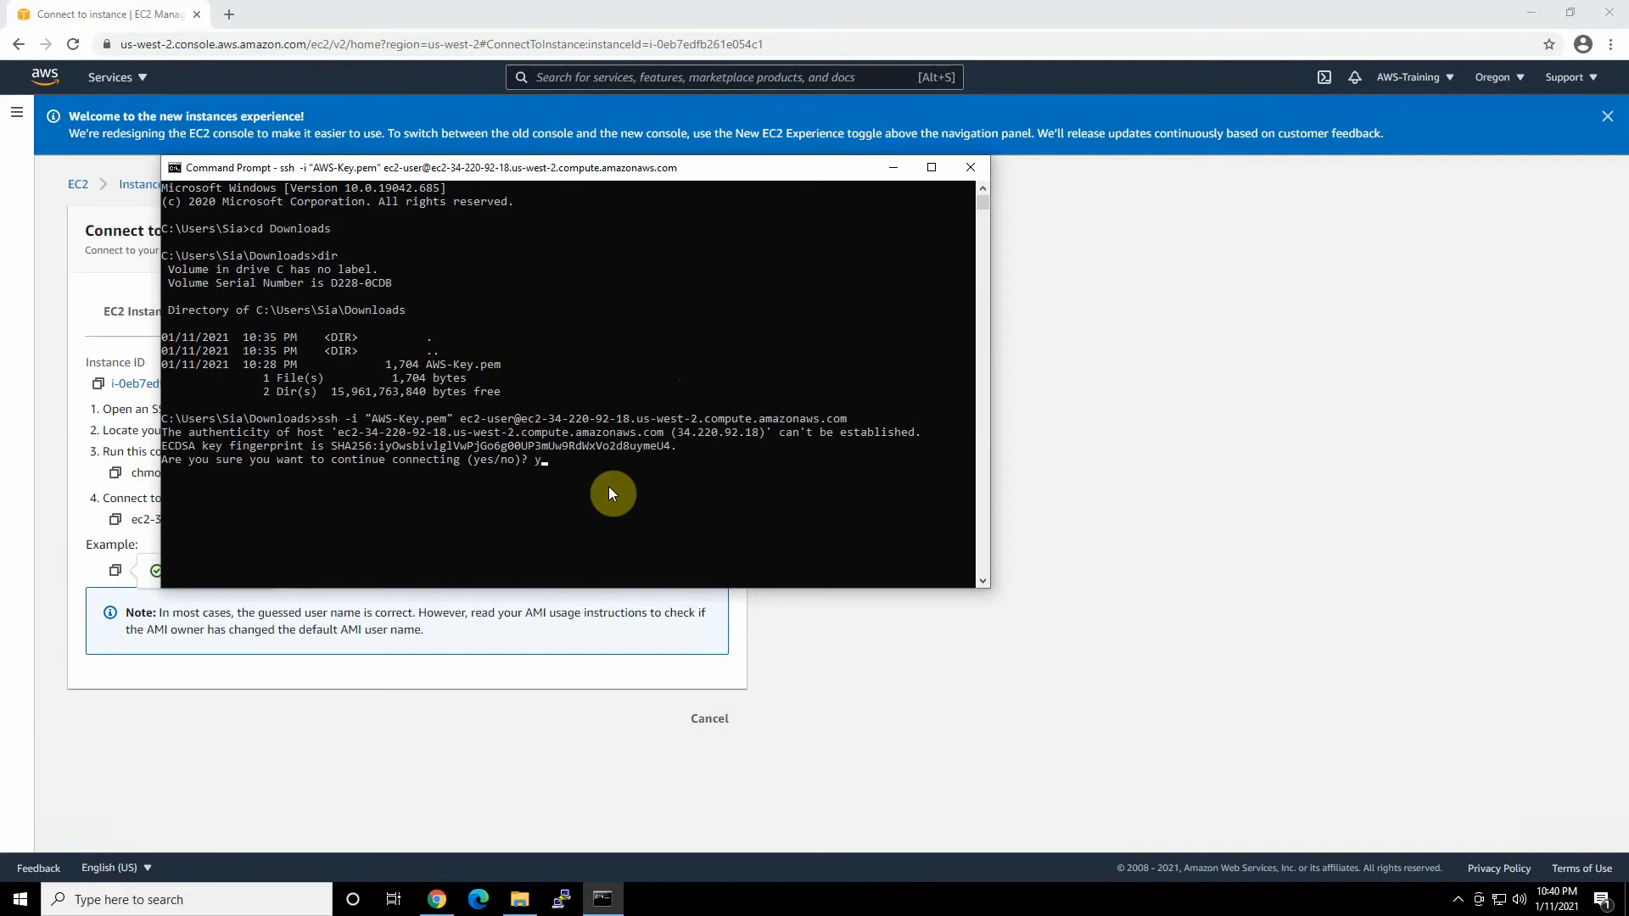
key("Return")
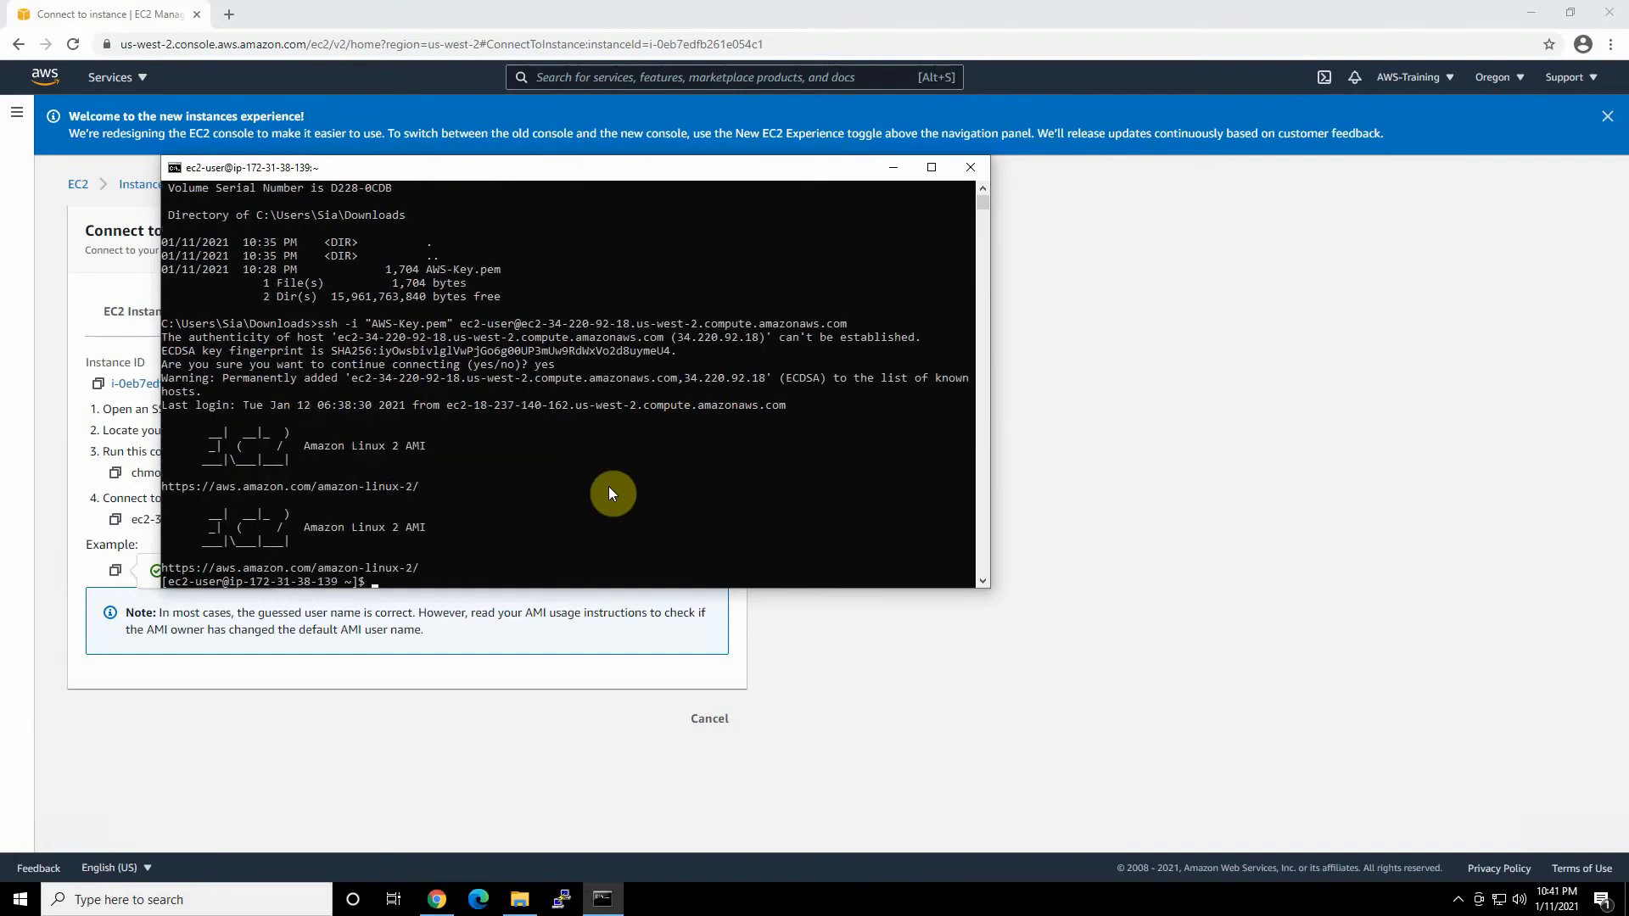
key("Return")
key("Return")
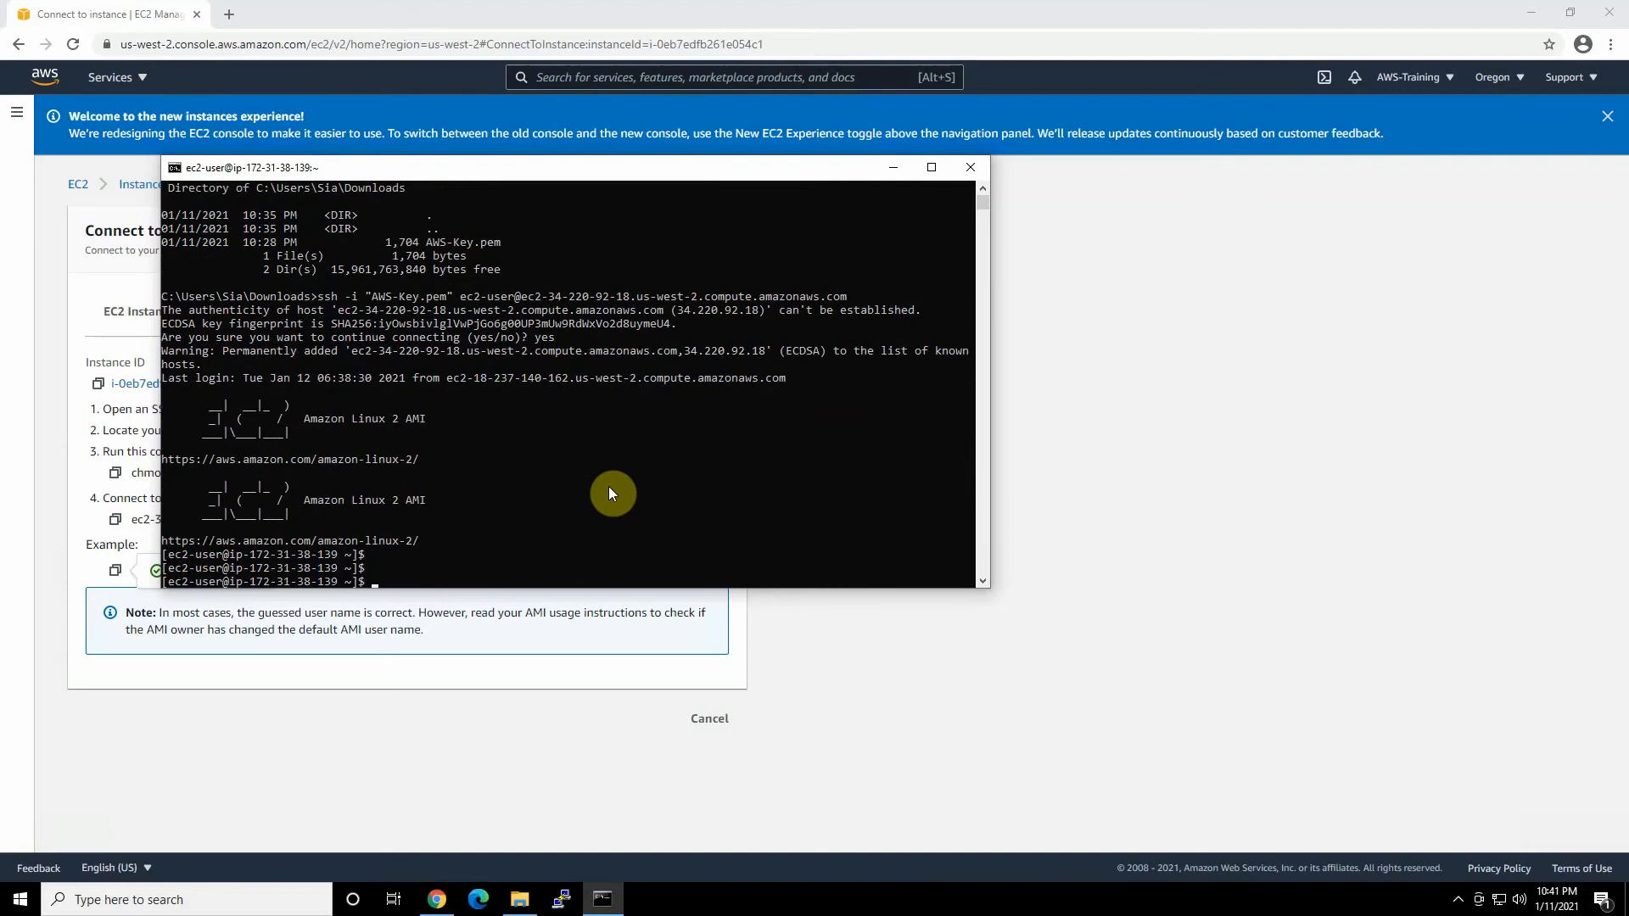
Check the logged-in account with whoami and list the home directory's contents with ls
type("whami")
key("Return")
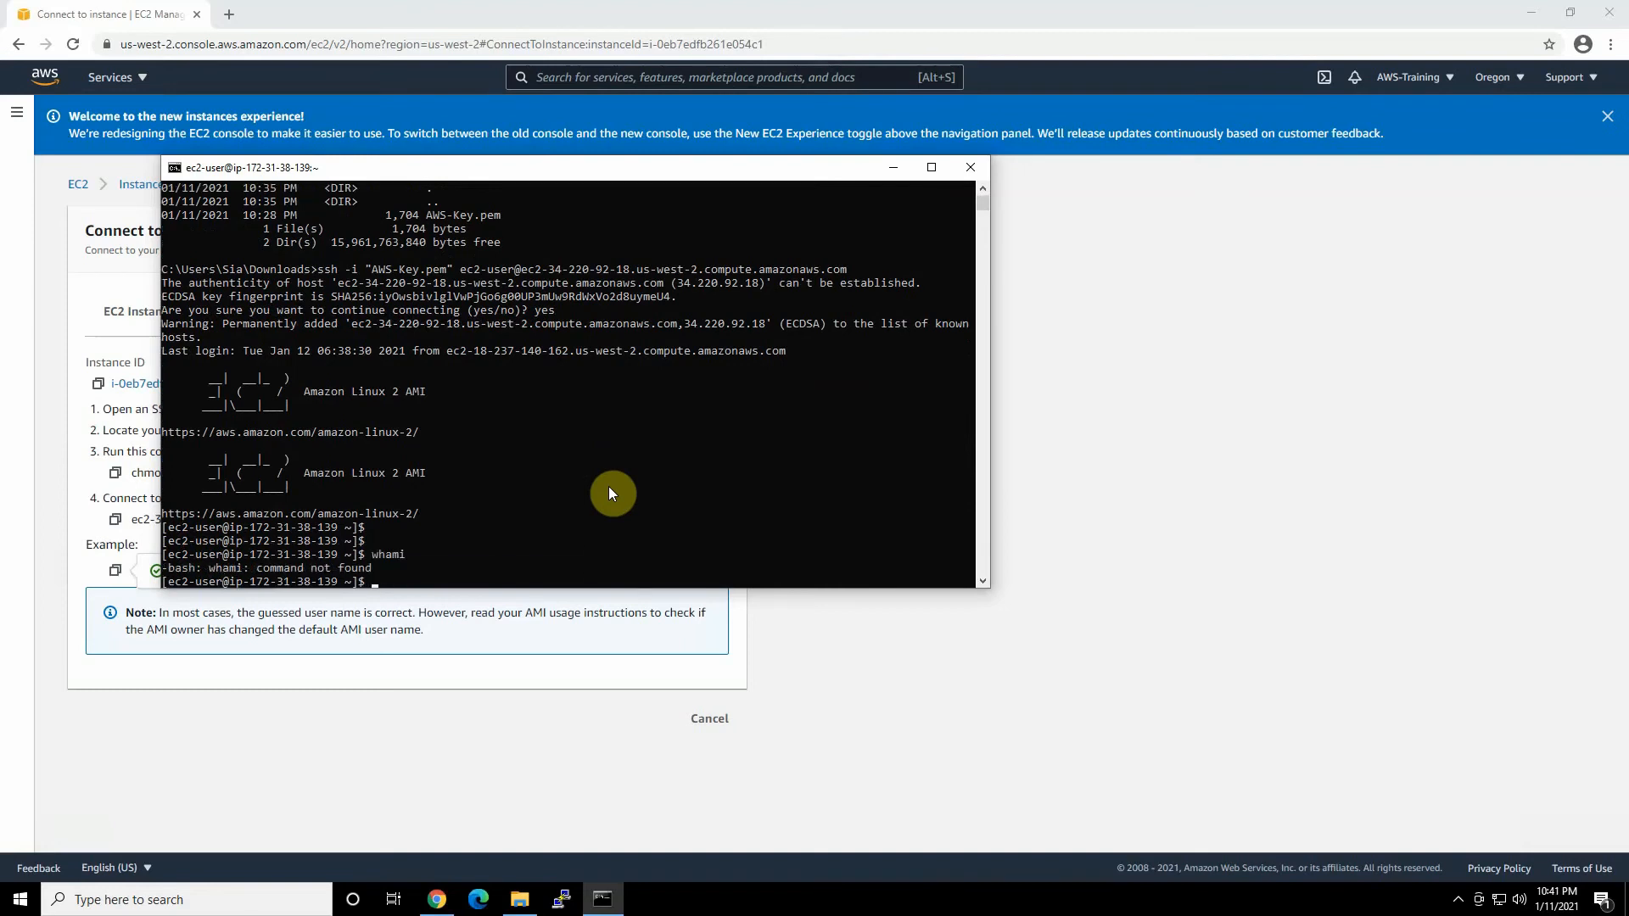
type("whoami")
key("Return")
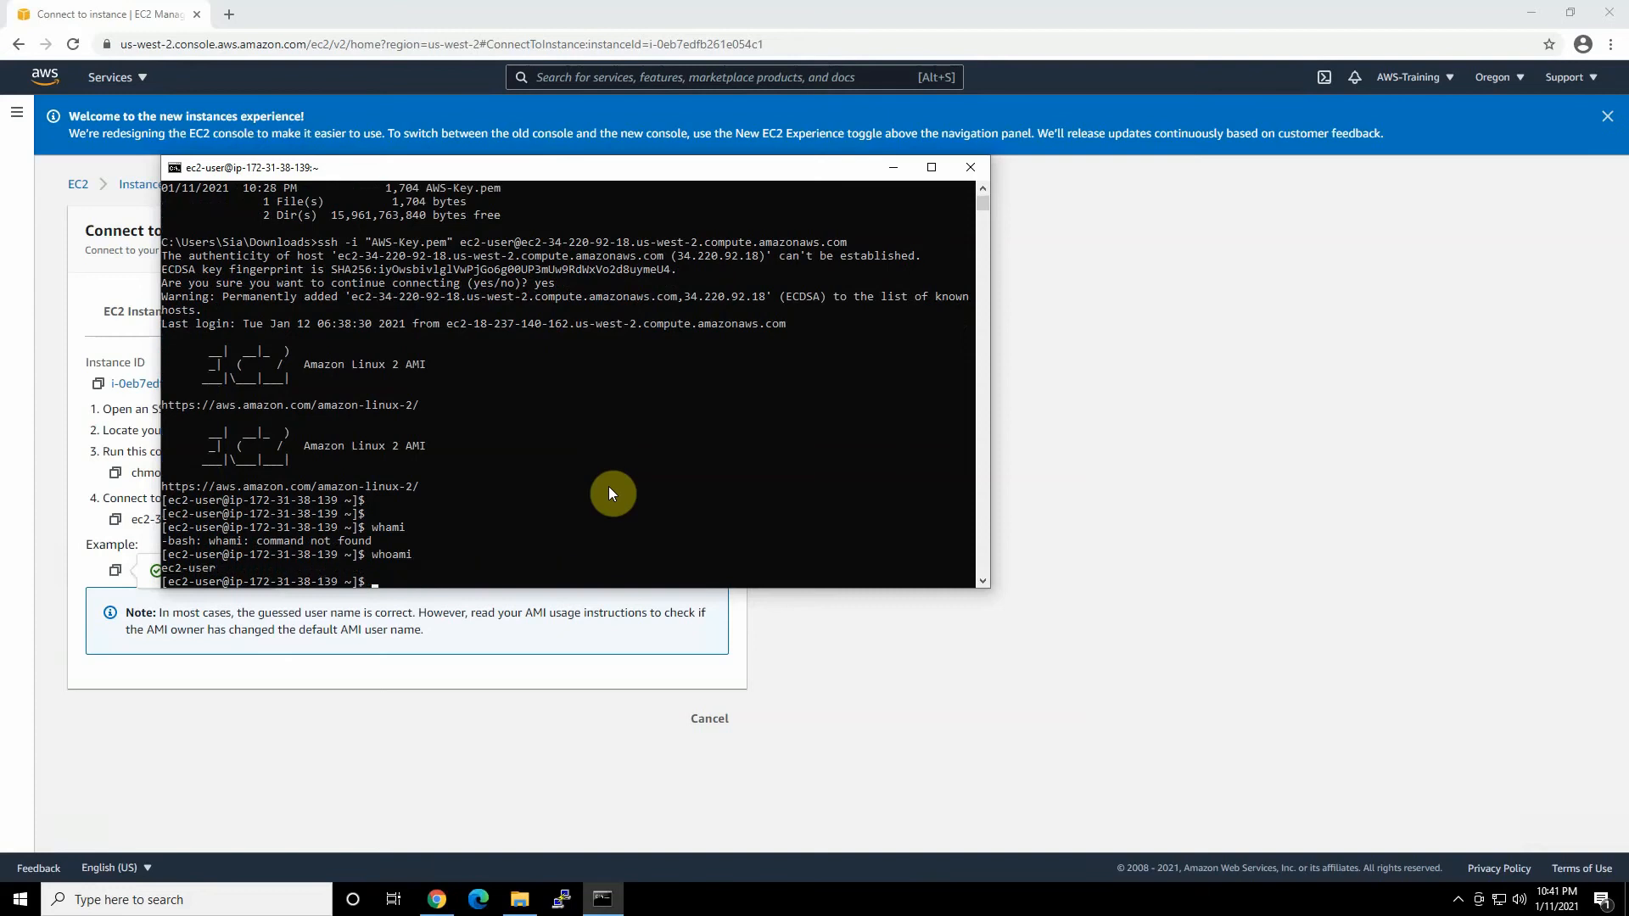
type("ls")
key("Return")
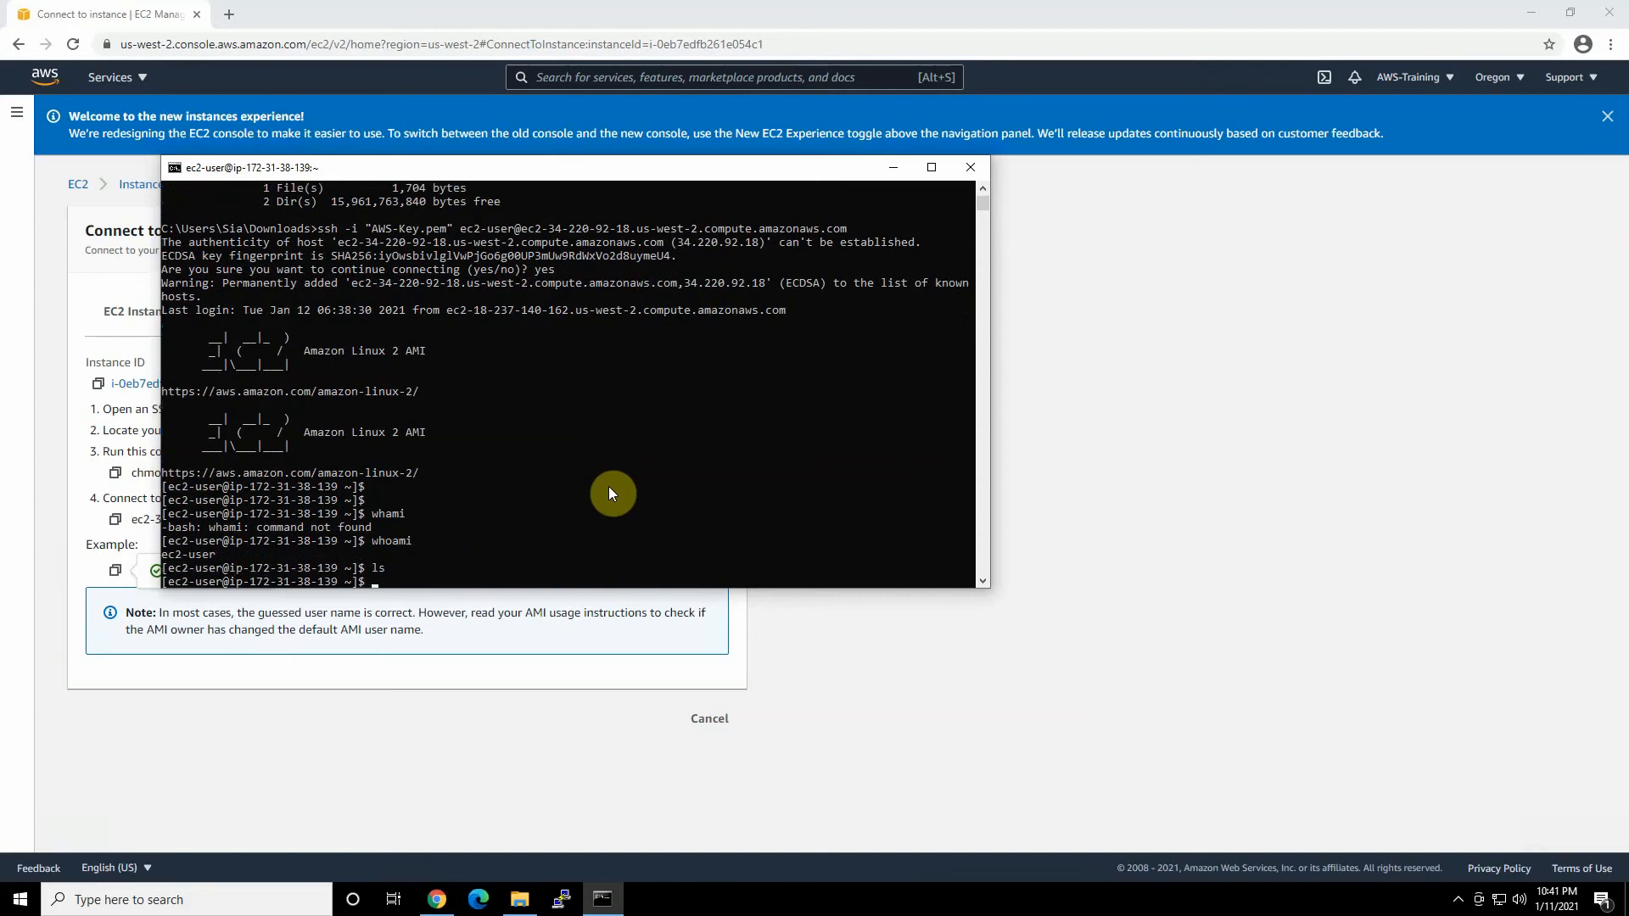
Create a file named test in nano containing the text "tets file", save it, and list the directory with ls
type("nano test")
key("Return")
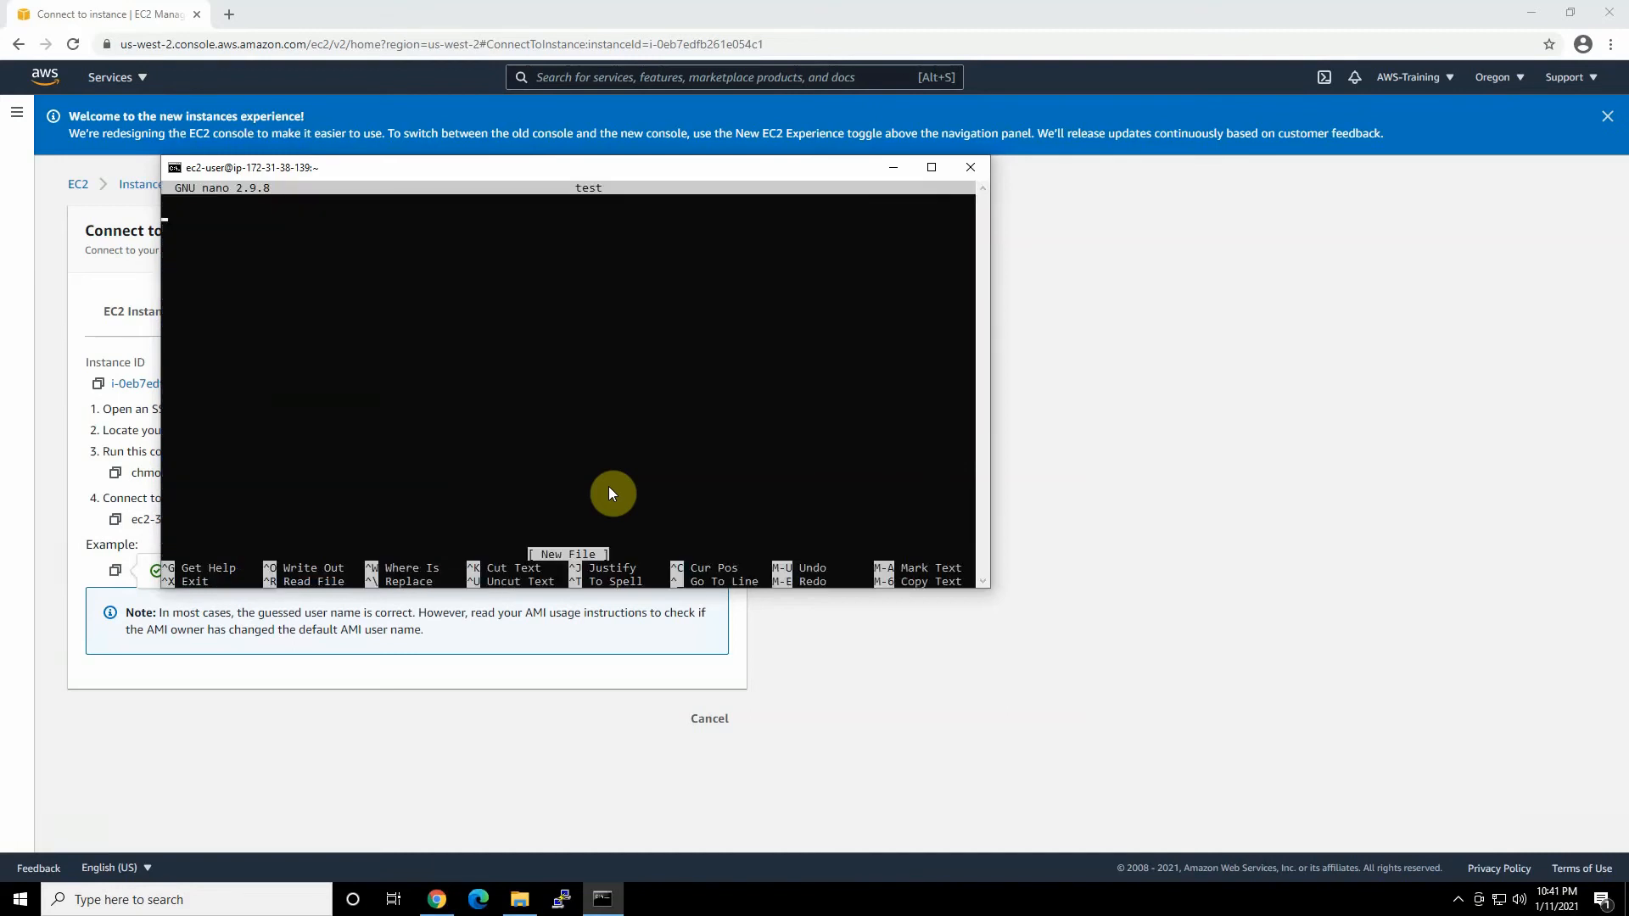
type("tets file")
key("ctrl+x")
key("y")
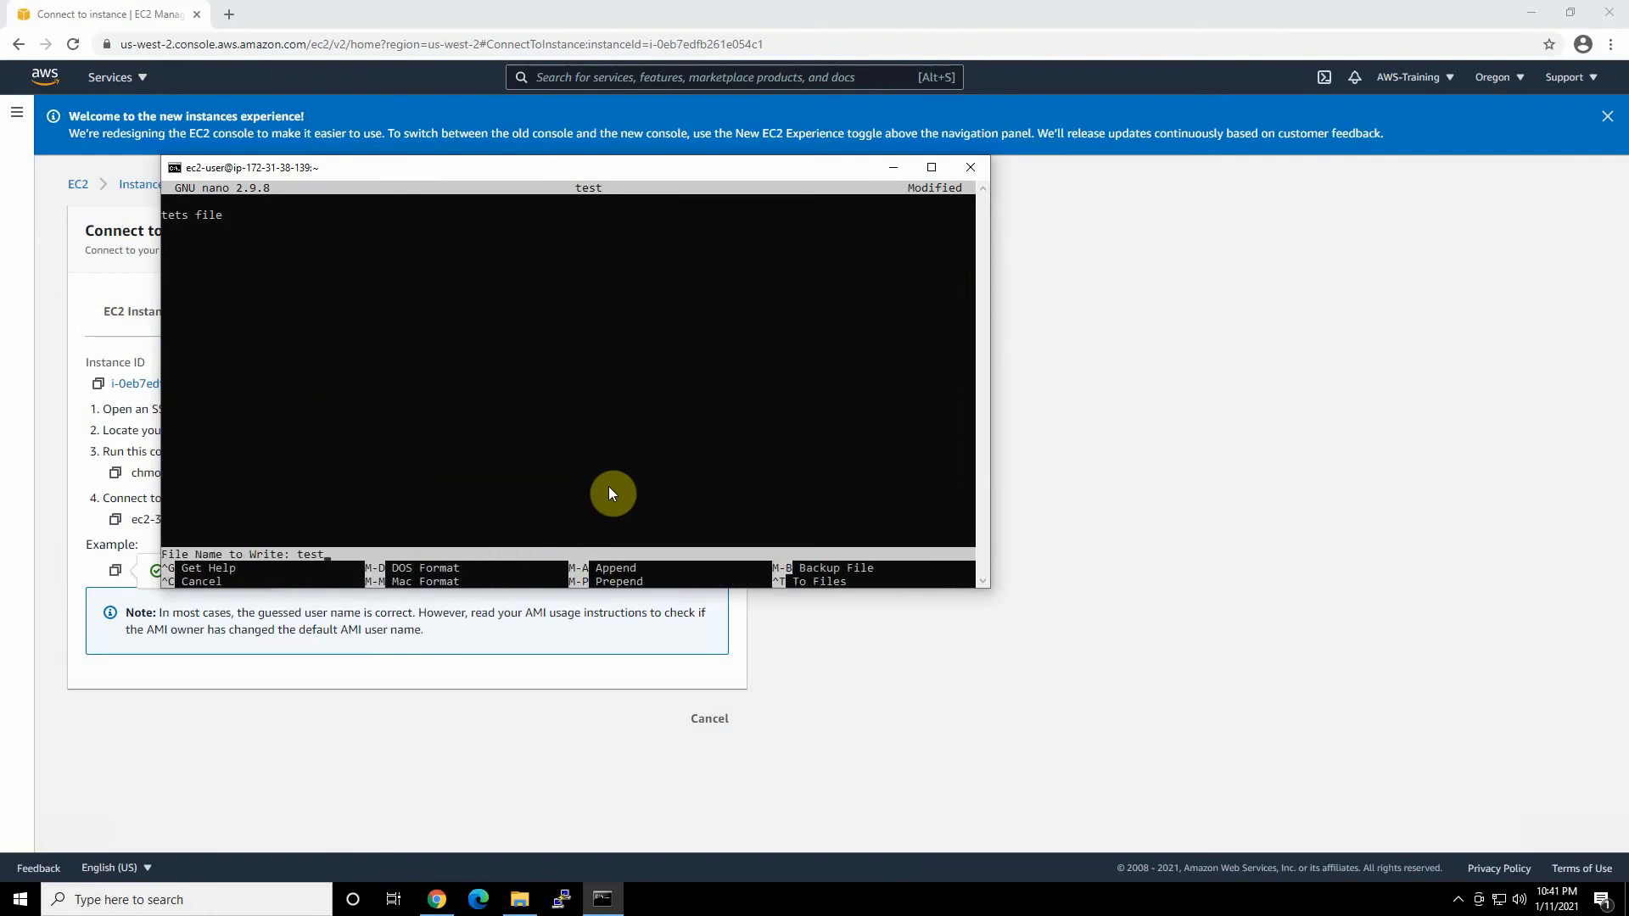
key("Return")
key("Return")
type("ls")
key("Return")
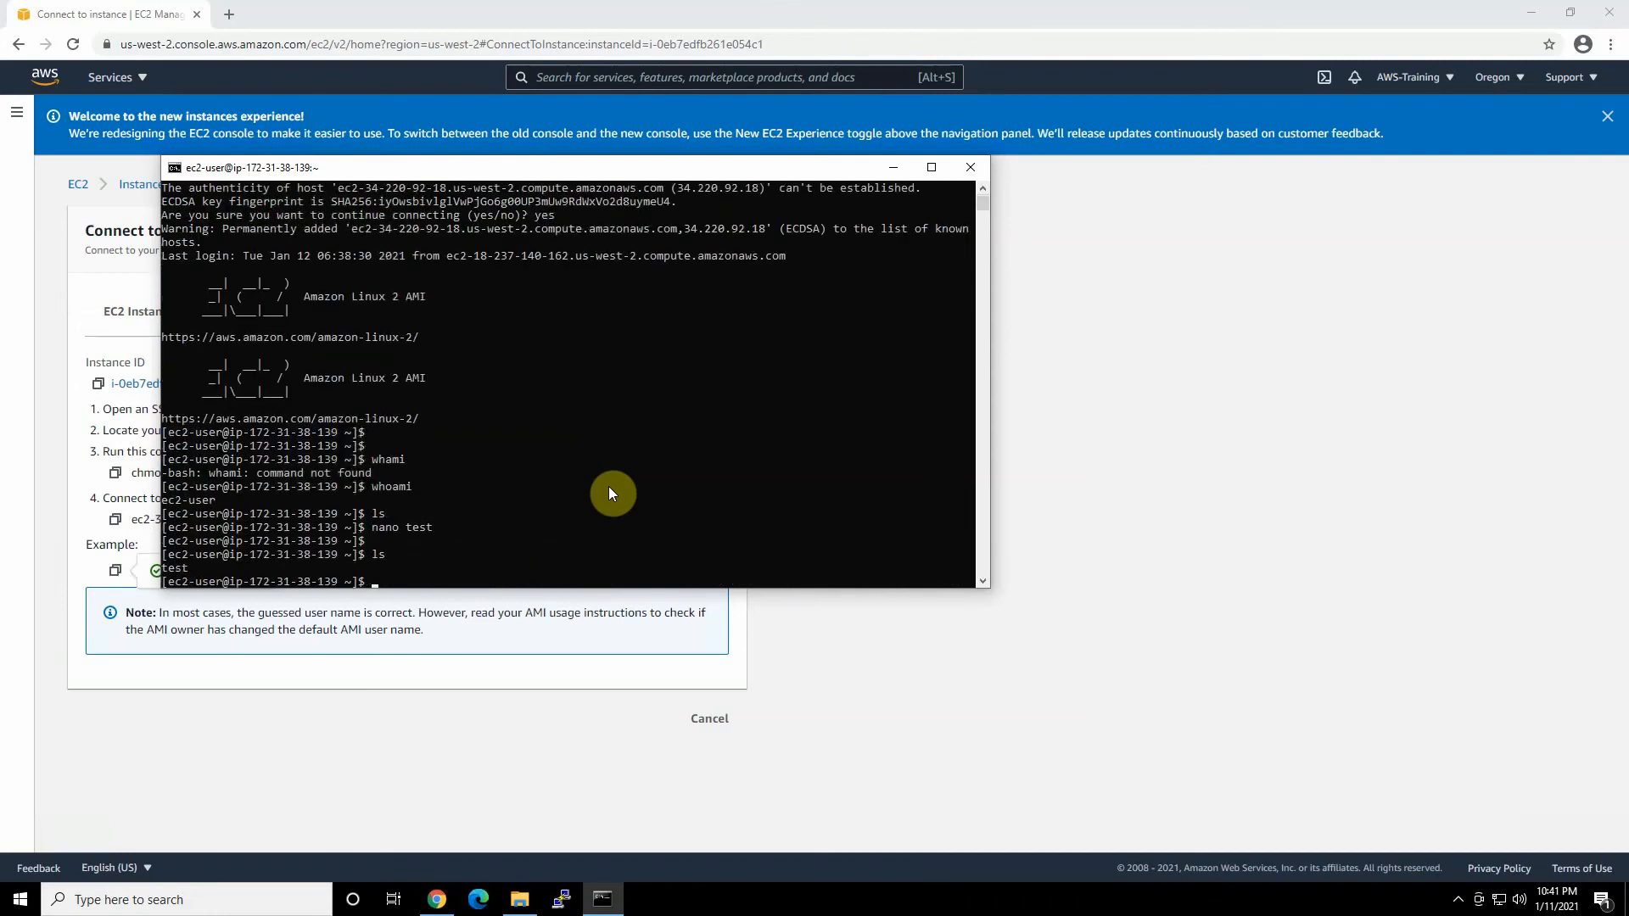
Add the line "Hellp AWS!" below the existing text of test in vi, write and quit with :wq, and list the directory
type("vi test")
key("Return")
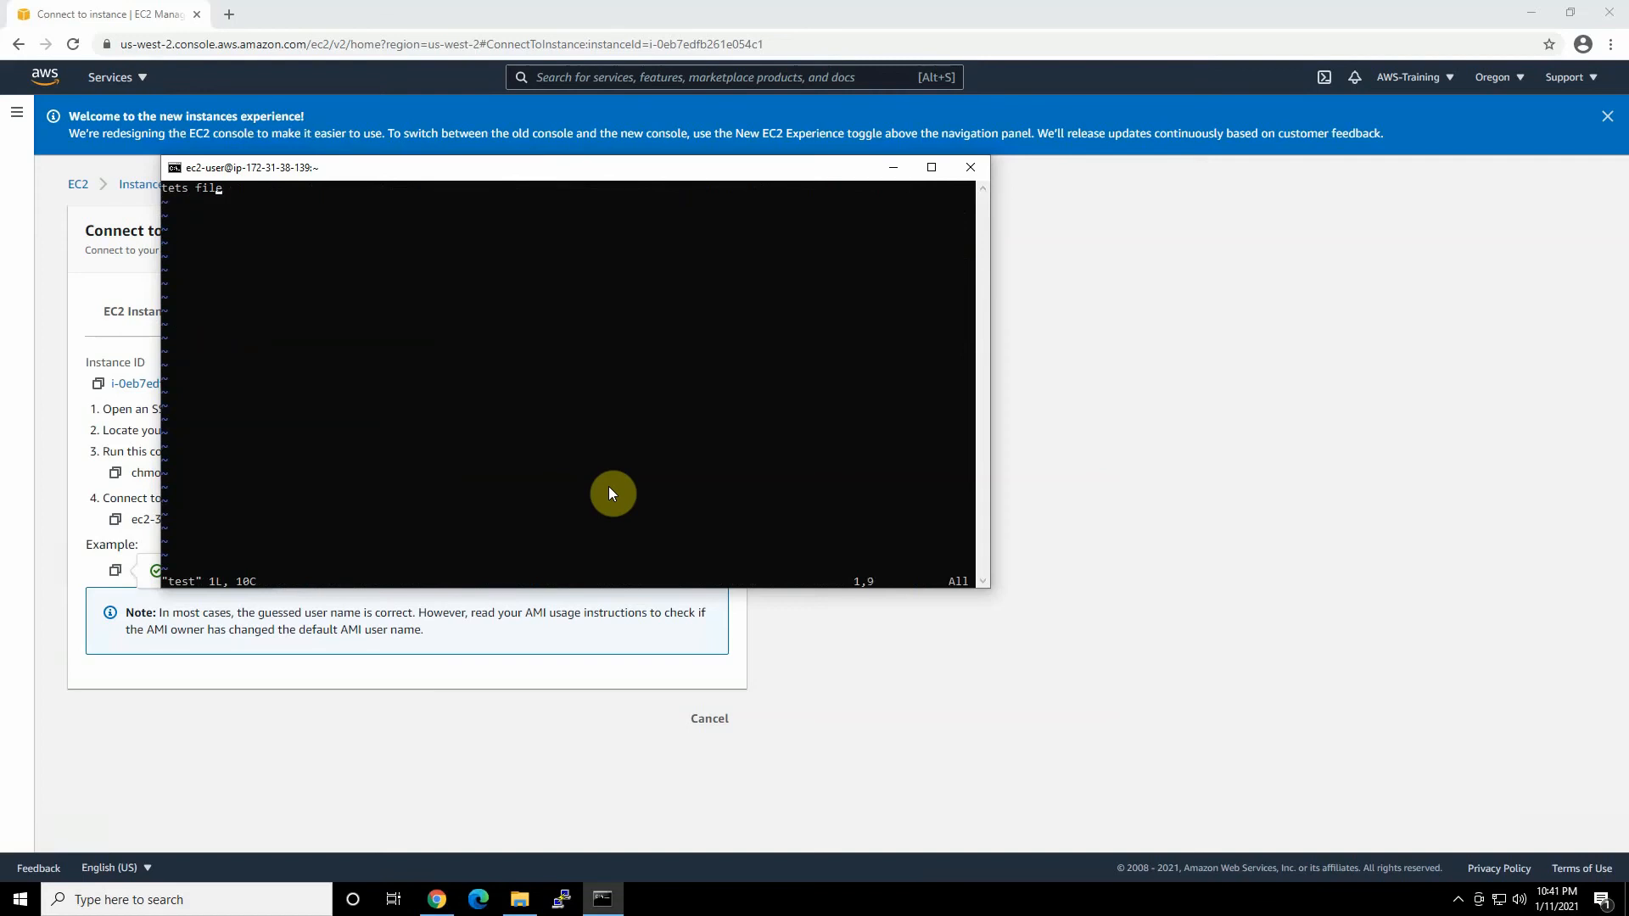
key("i")
key("Return")
key("BackSpace")
key("Right")
type("Hellp AWS!")
key("Escape")
type(":wq")
key("Return")
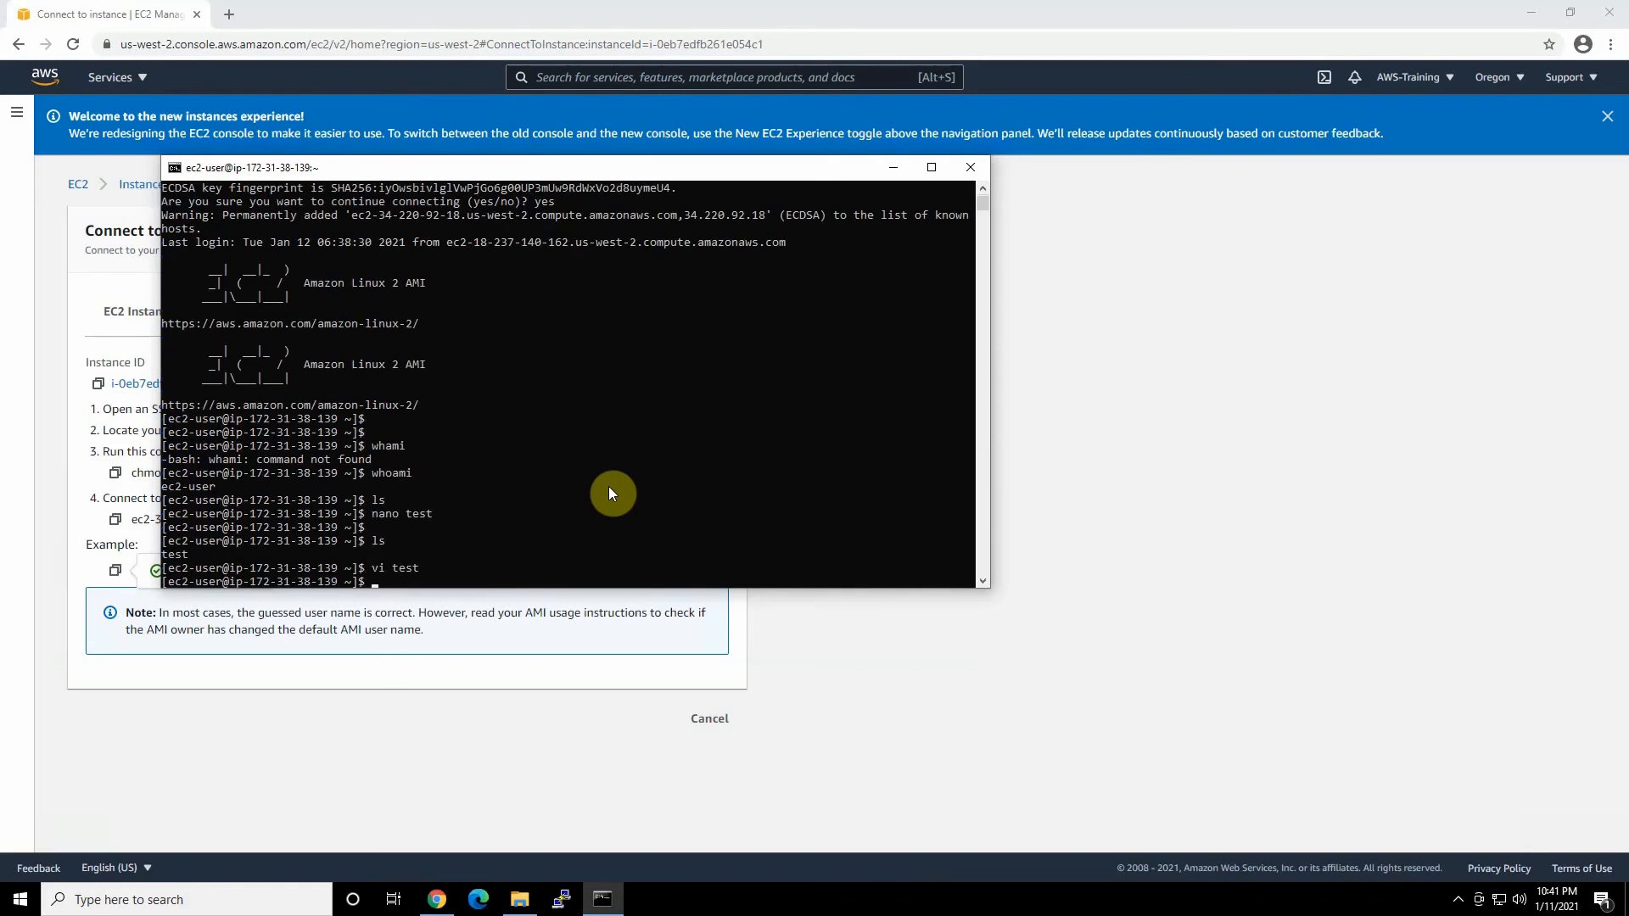
type("ls")
key("Return")
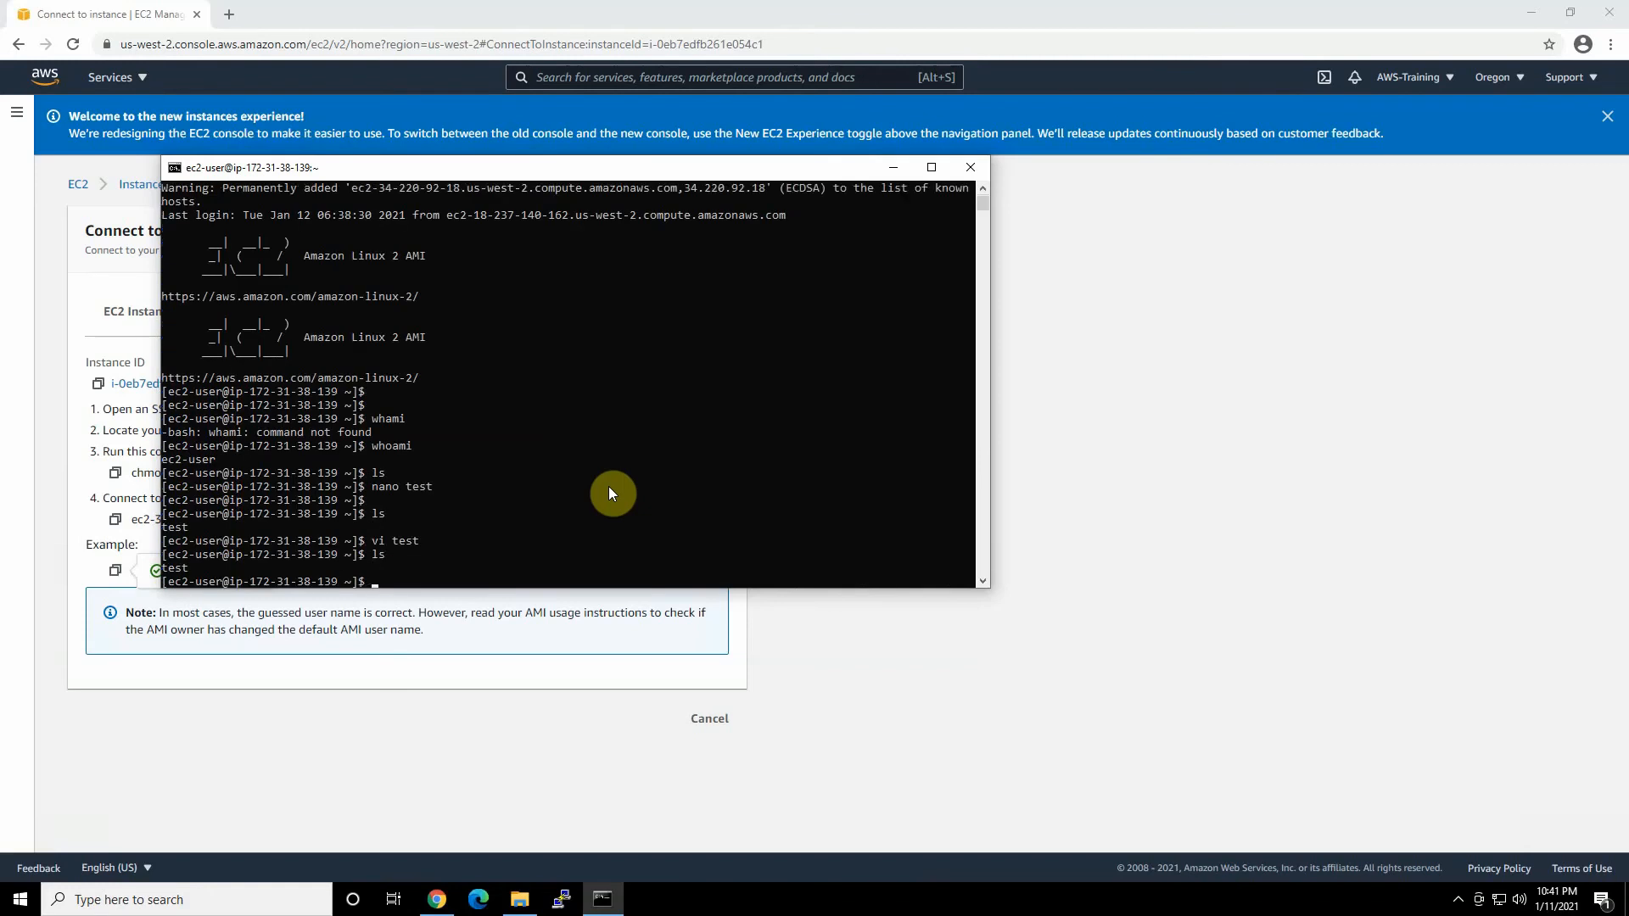
Review the contents of the file test in nano, close it without changes, and list the directory again
type("nano test")
key("Return")
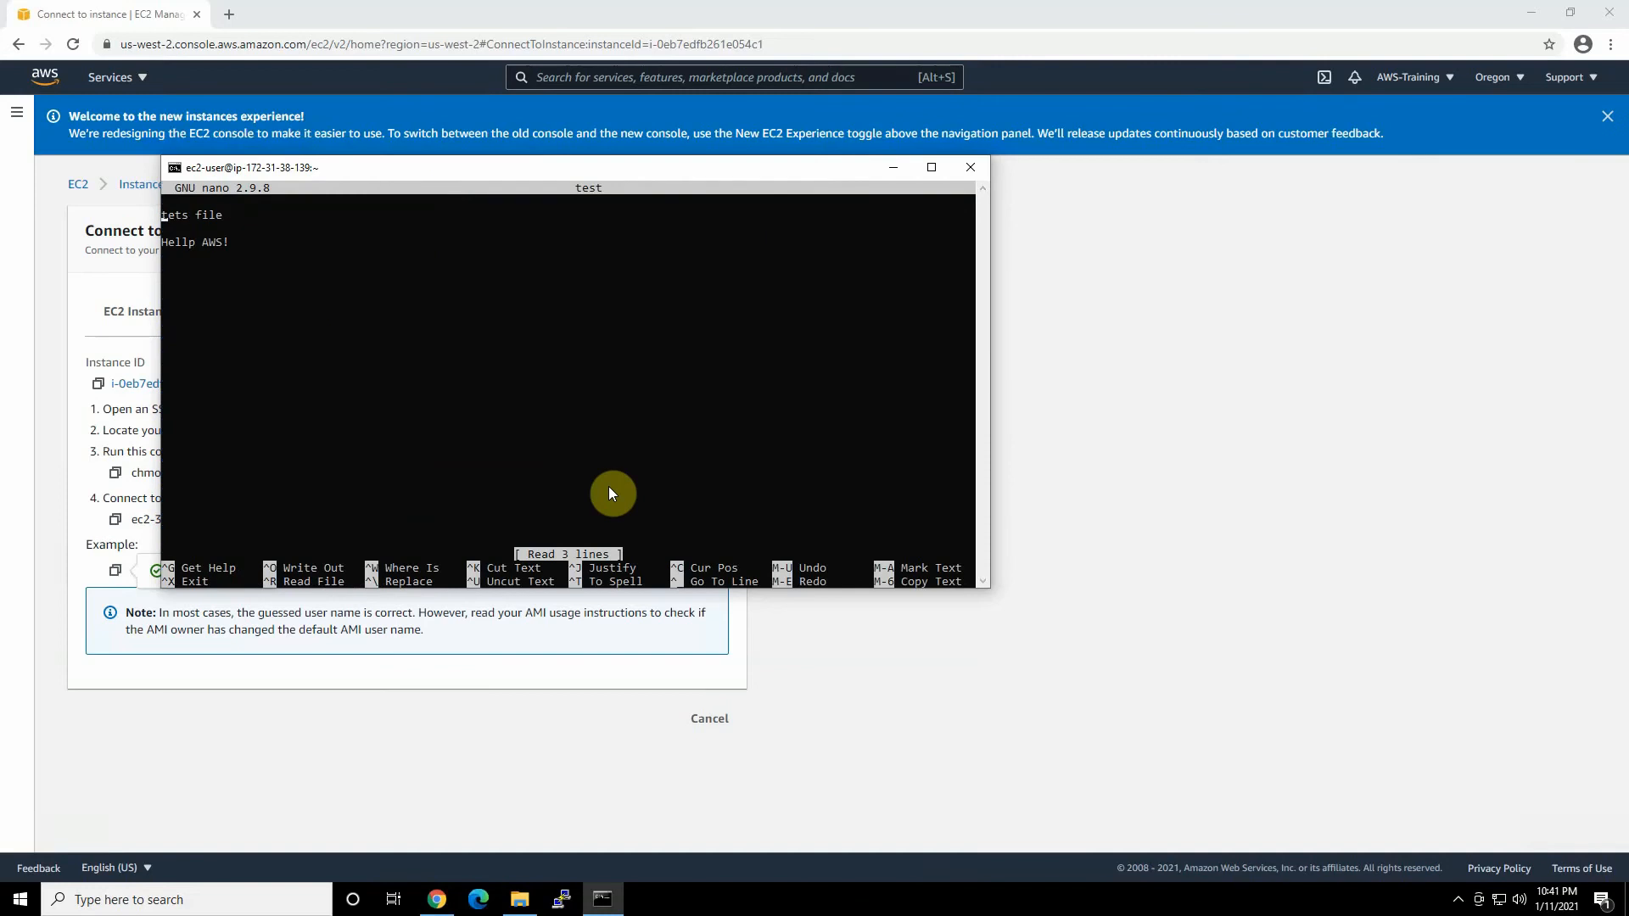
key("ctrl+x")
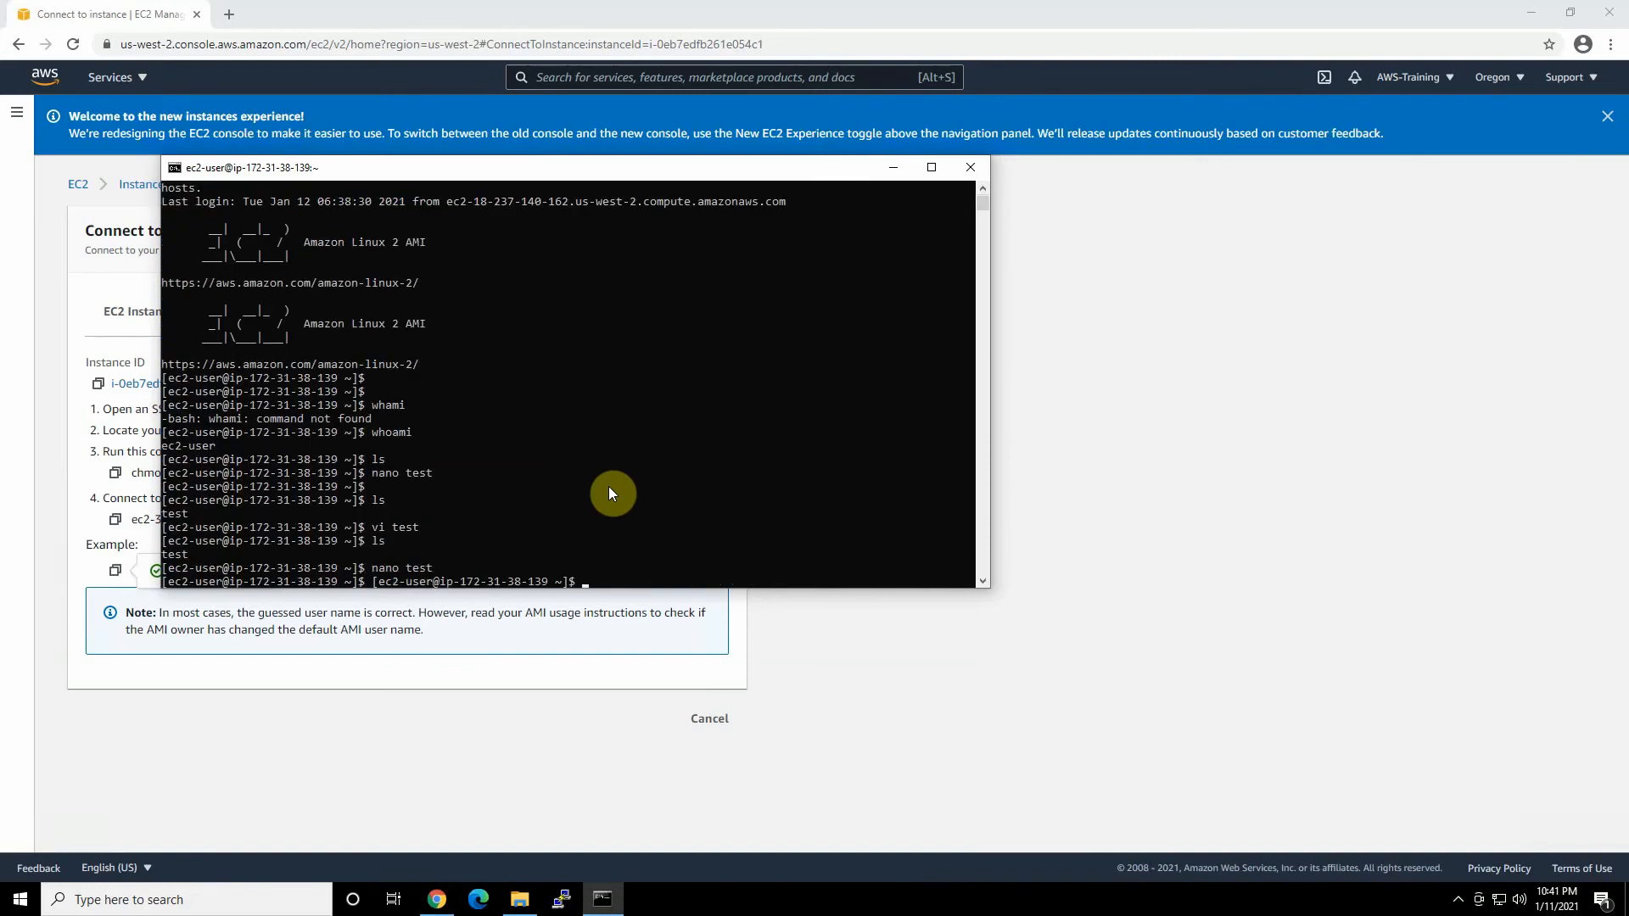
key("Return")
key("Return")
type("ls")
key("Return")
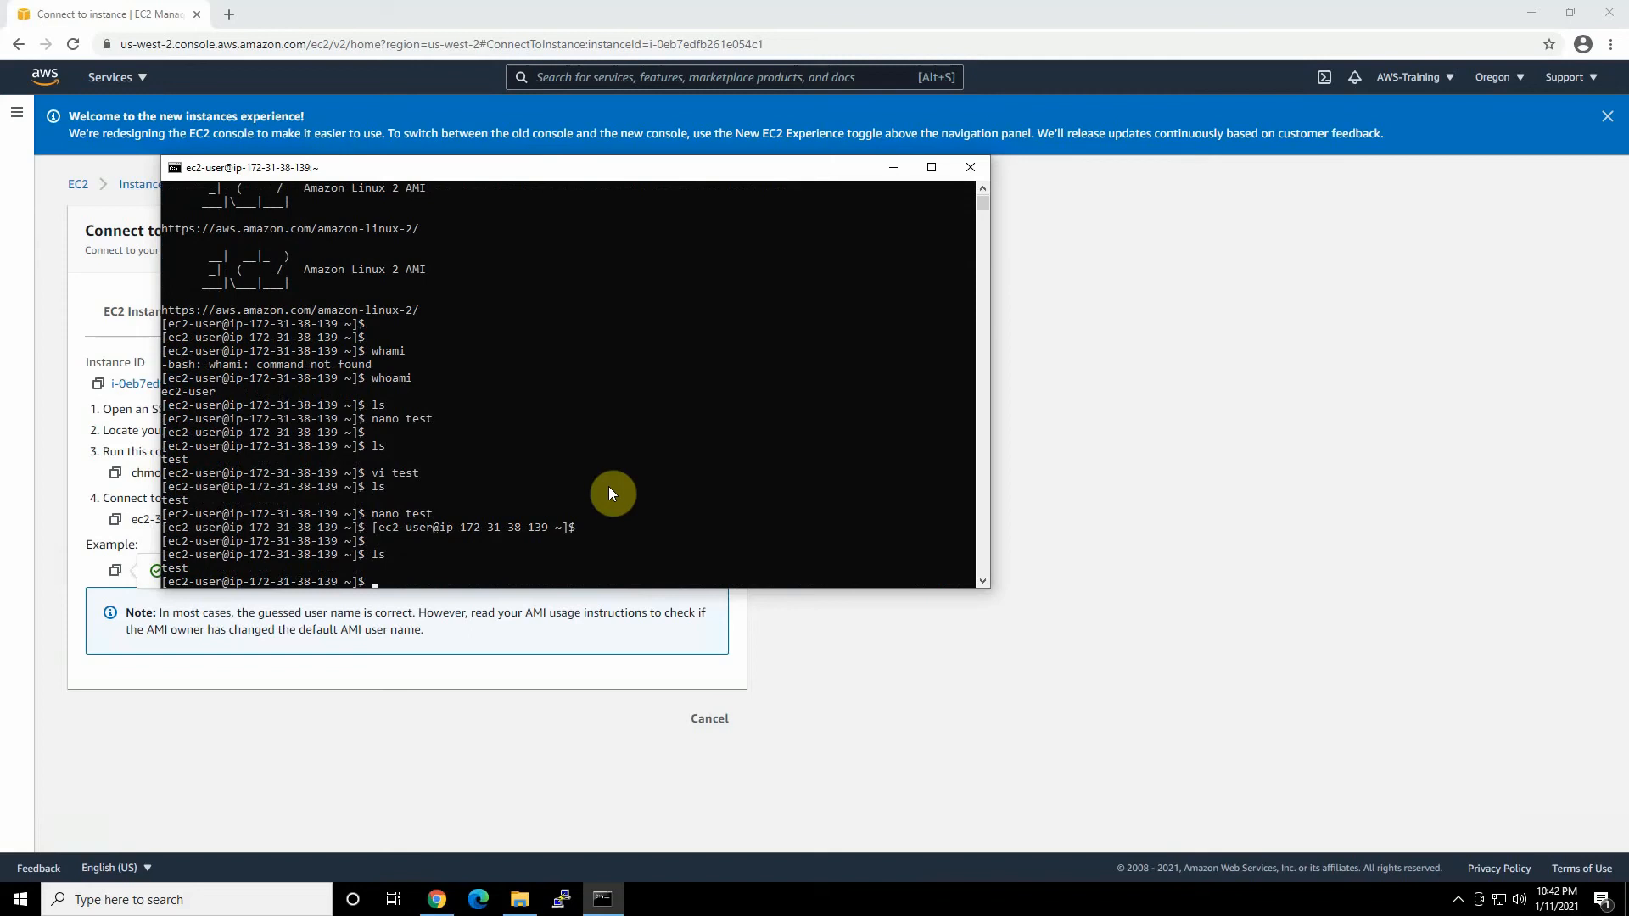
Log out of the instance's SSH session with exit
type("exit")
key("Return")
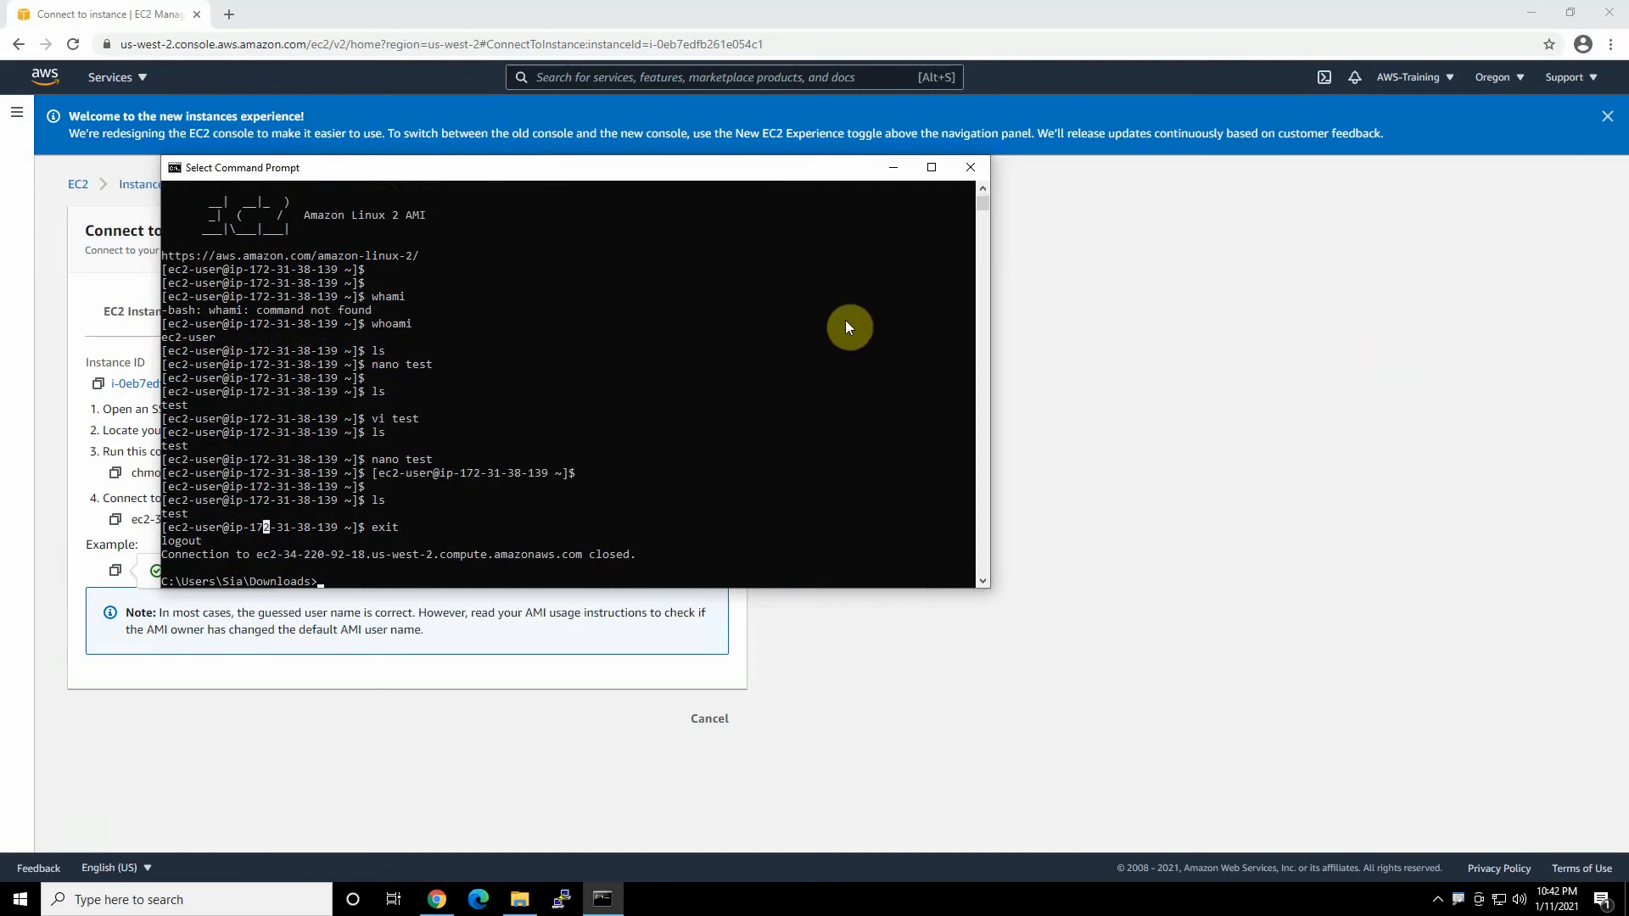
type("2")
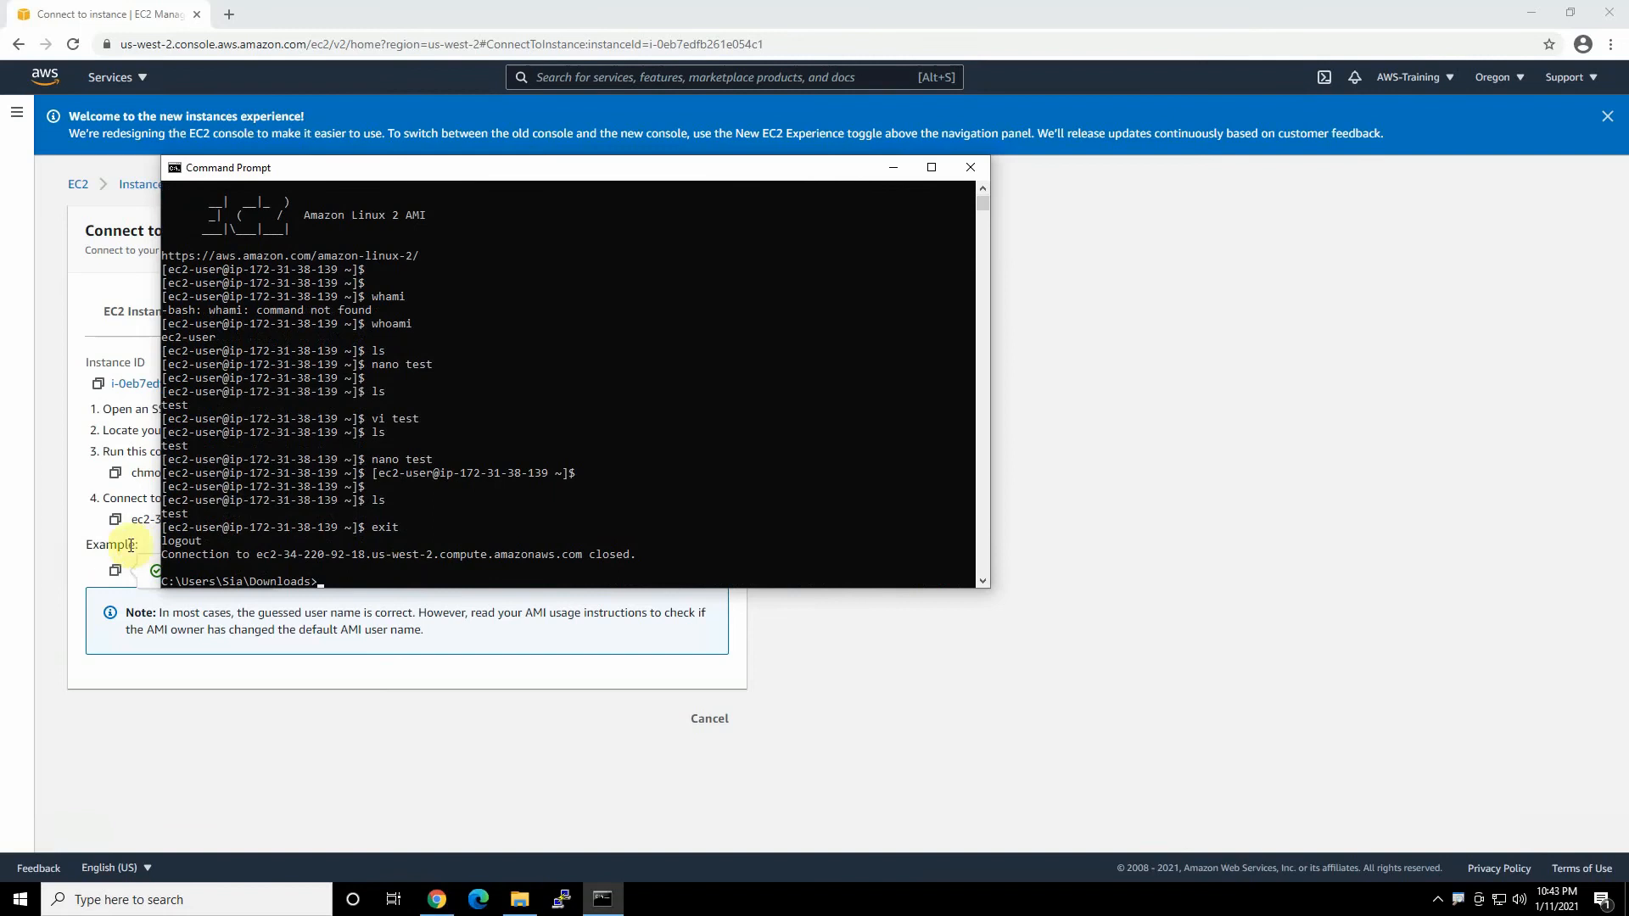
Copy the example ssh command from the SSH client instructions again and run it in the Command Prompt to reconnect as ec2-user
left_click(116, 571)
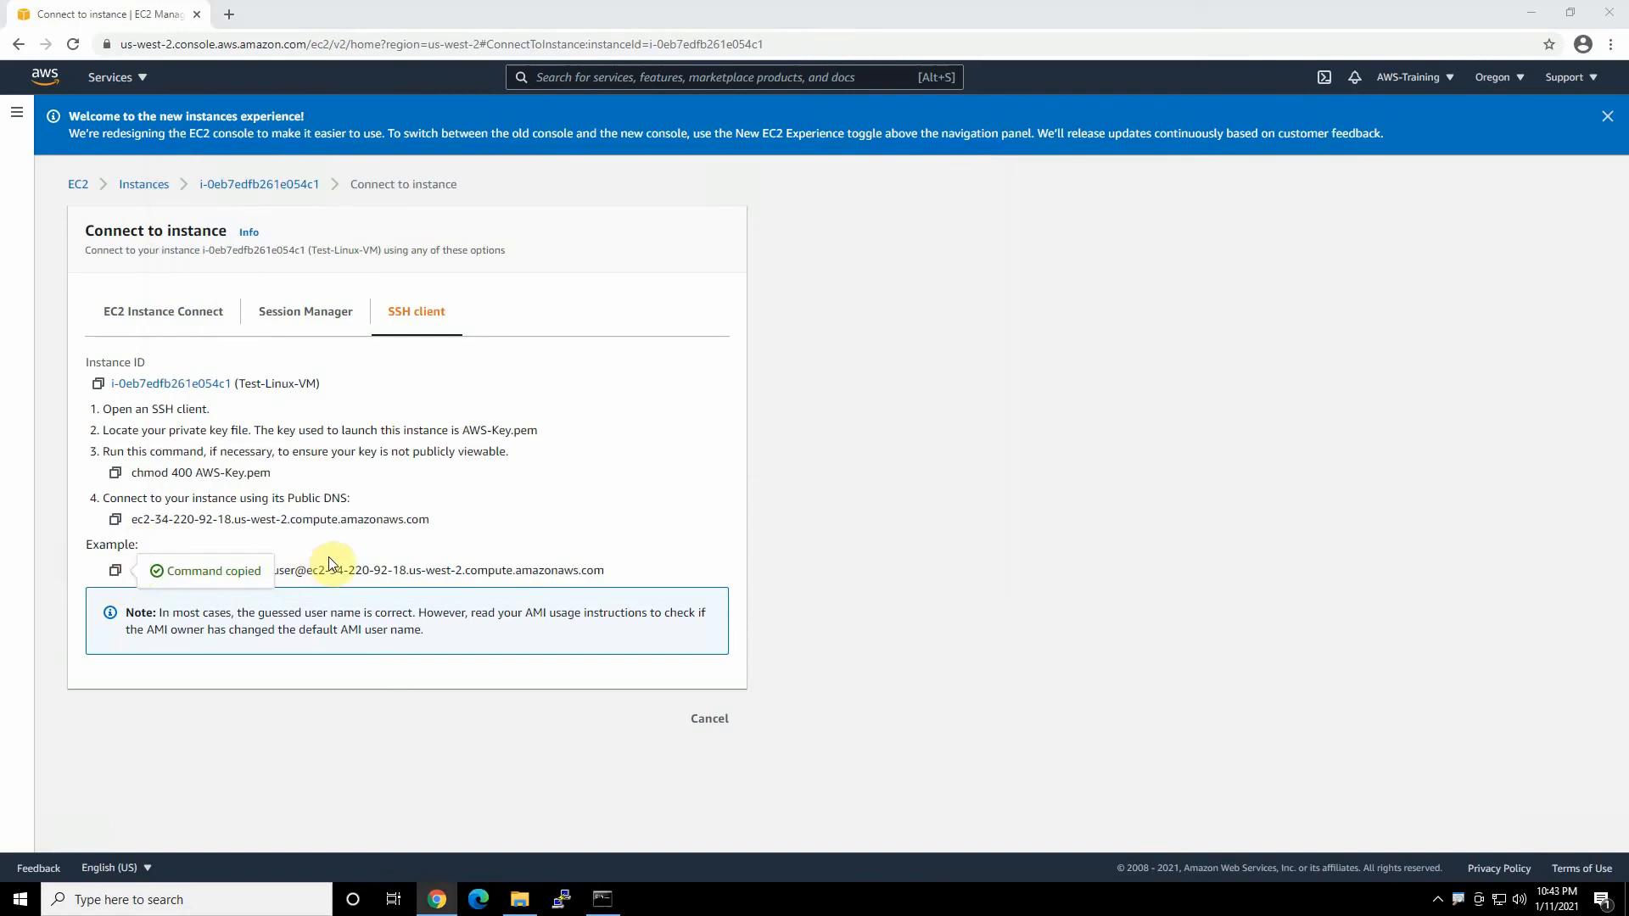
key("alt+Tab")
key("BackSpace")
key("ctrl+v")
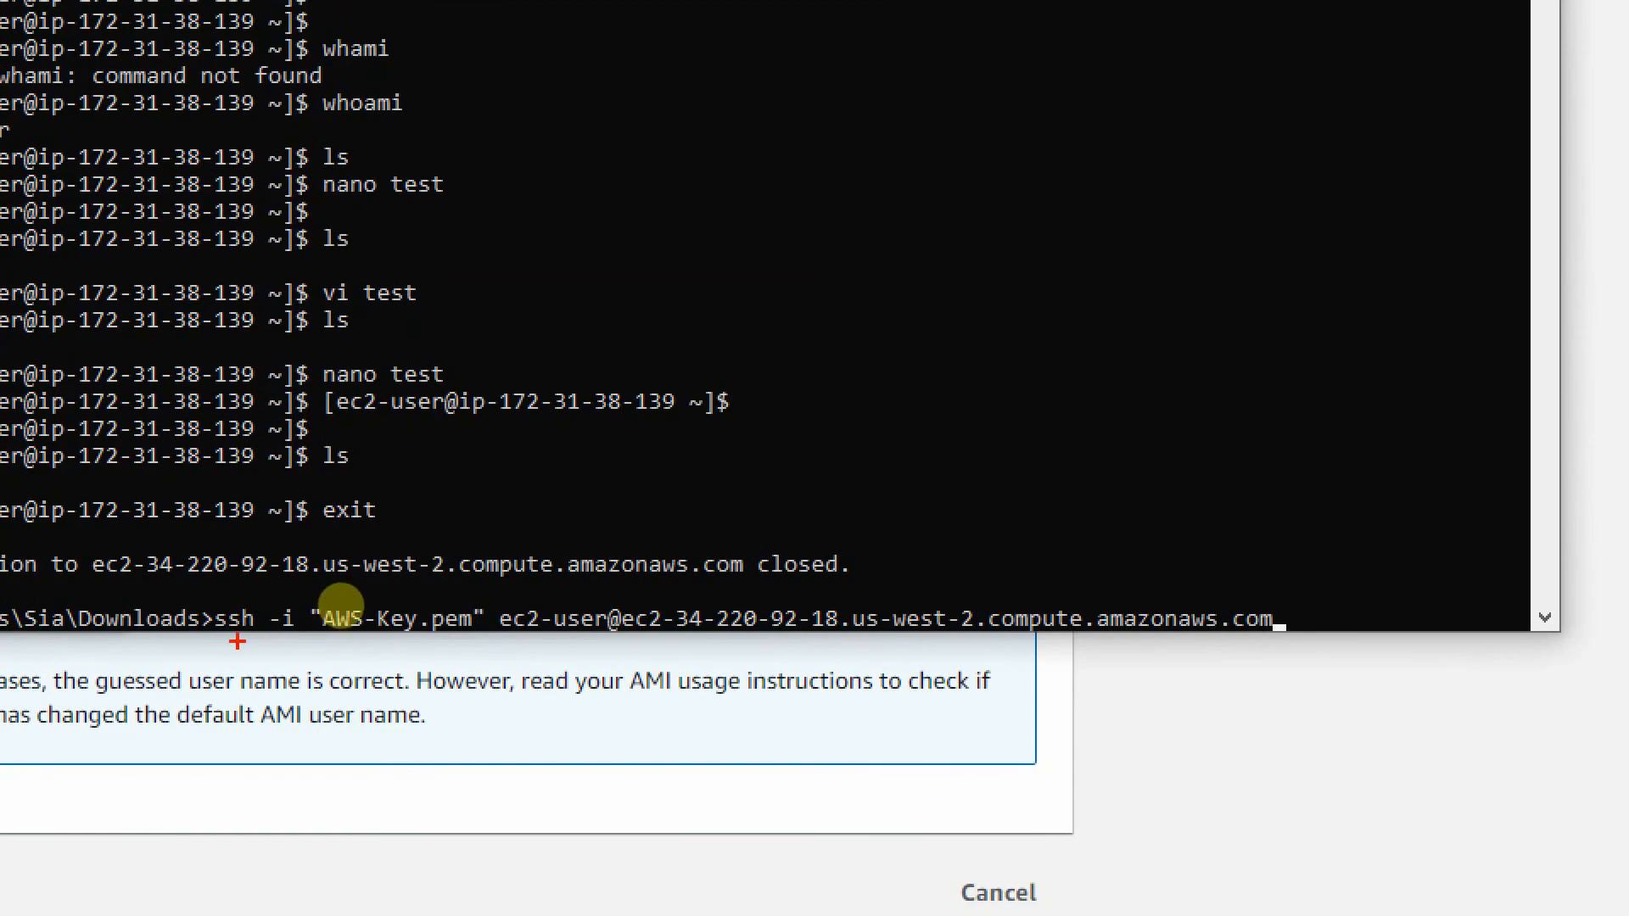
left_click_drag(211, 635, 296, 635)
left_click_drag(478, 637, 319, 639)
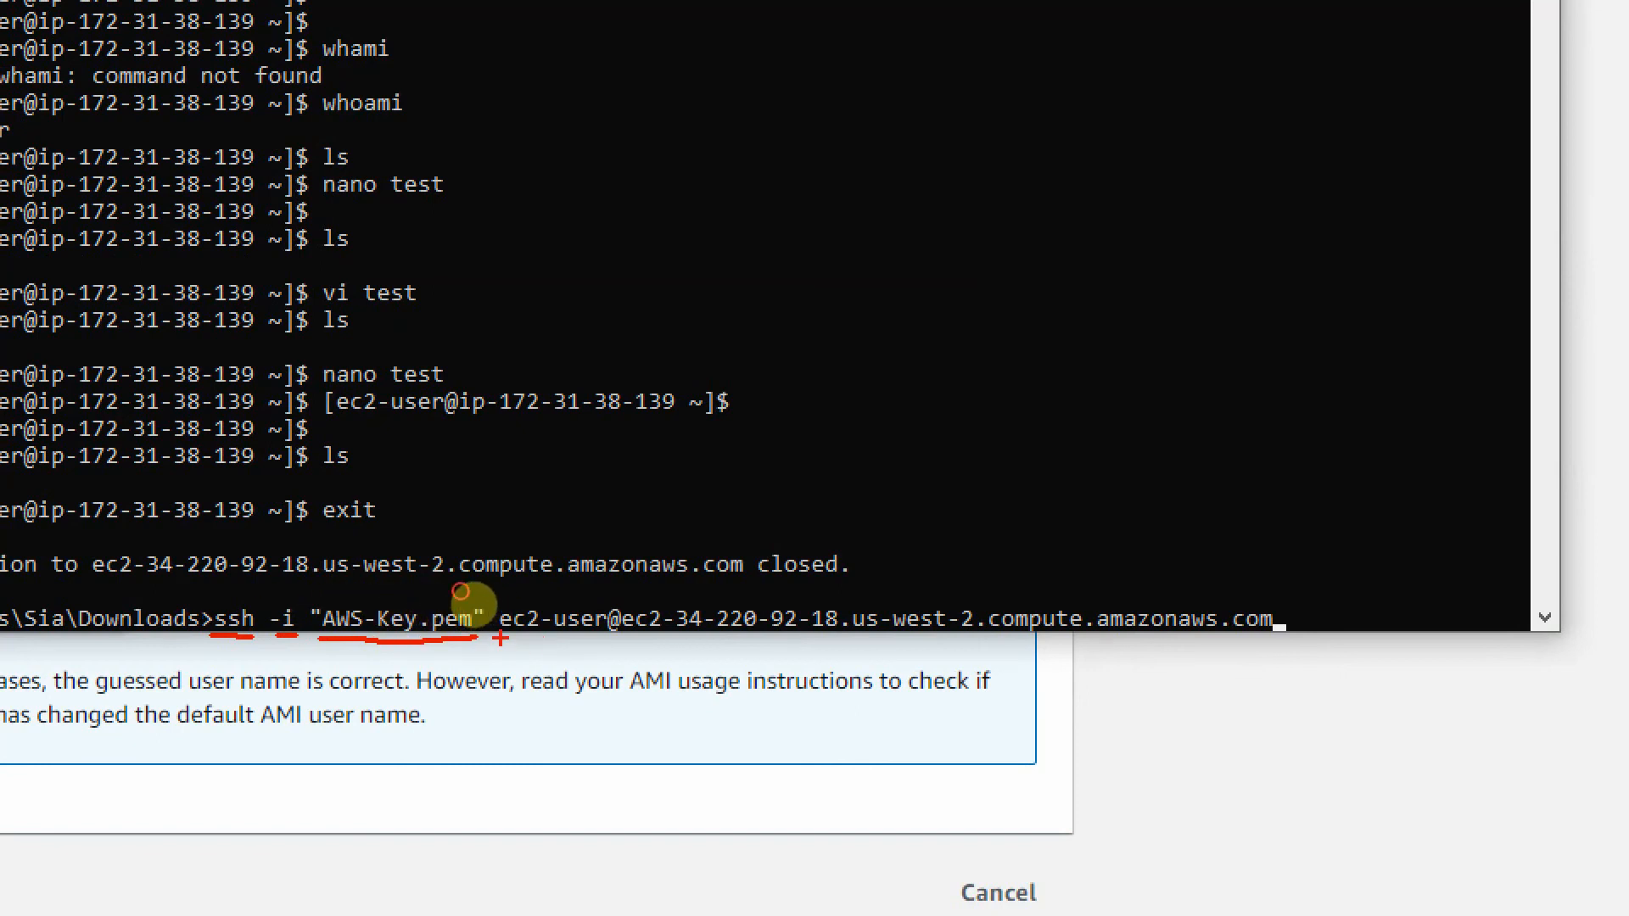
mouse_move(586, 642)
left_mouse_down()
mouse_move(500, 642)
mouse_move(1199, 657)
mouse_move(1324, 594)
mouse_move(645, 591)
mouse_move(632, 641)
left_mouse_up()
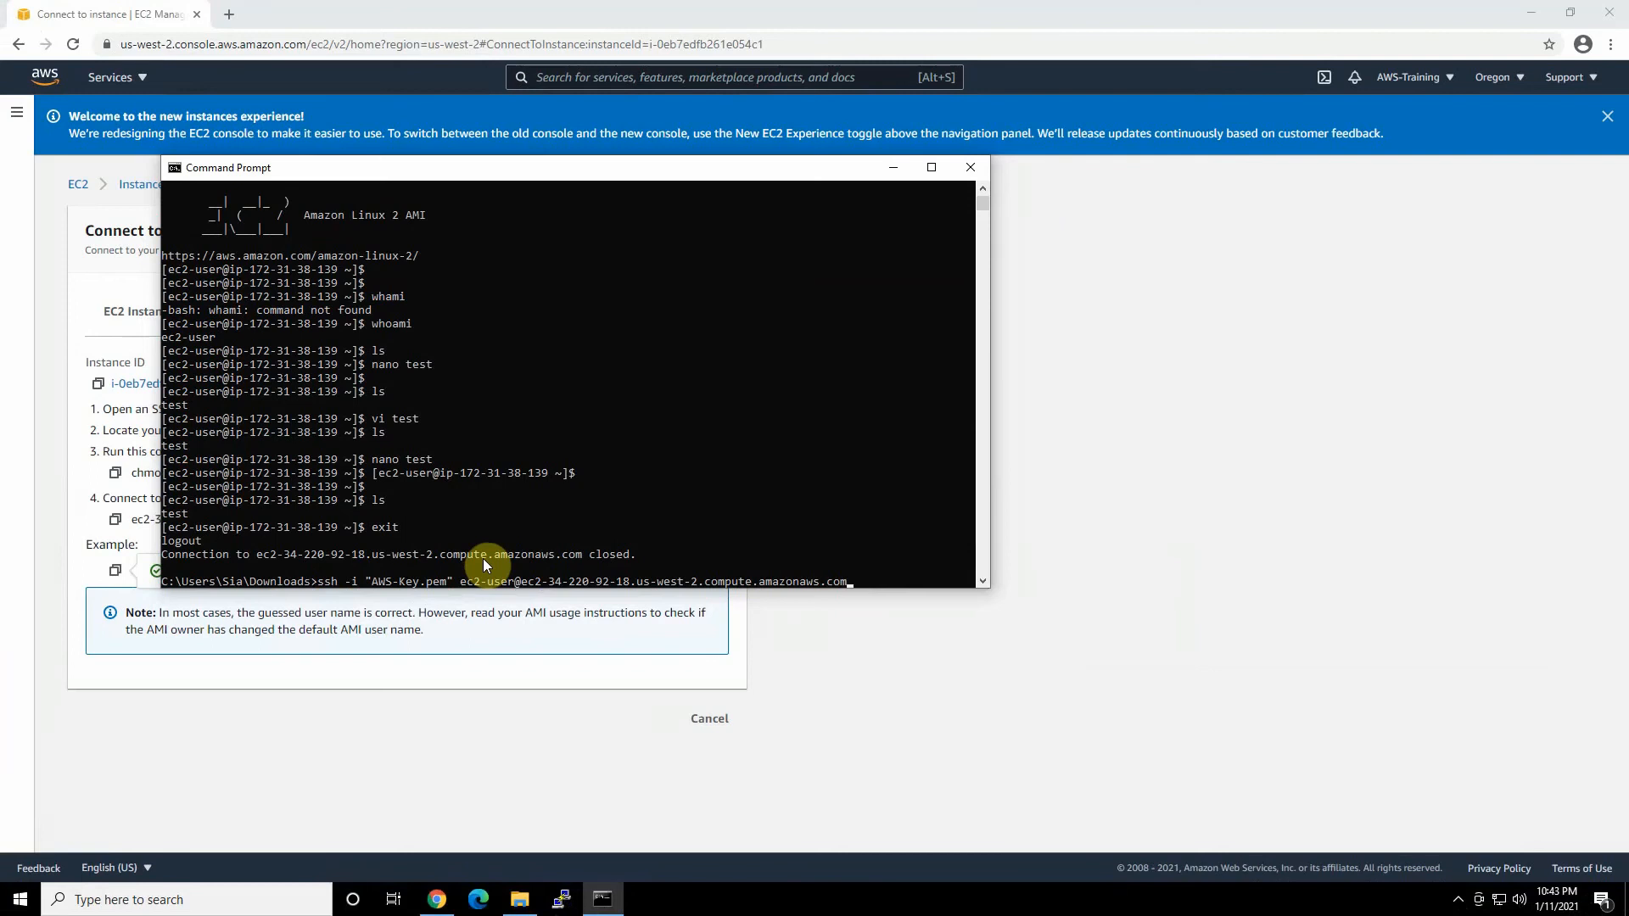
key("Return")
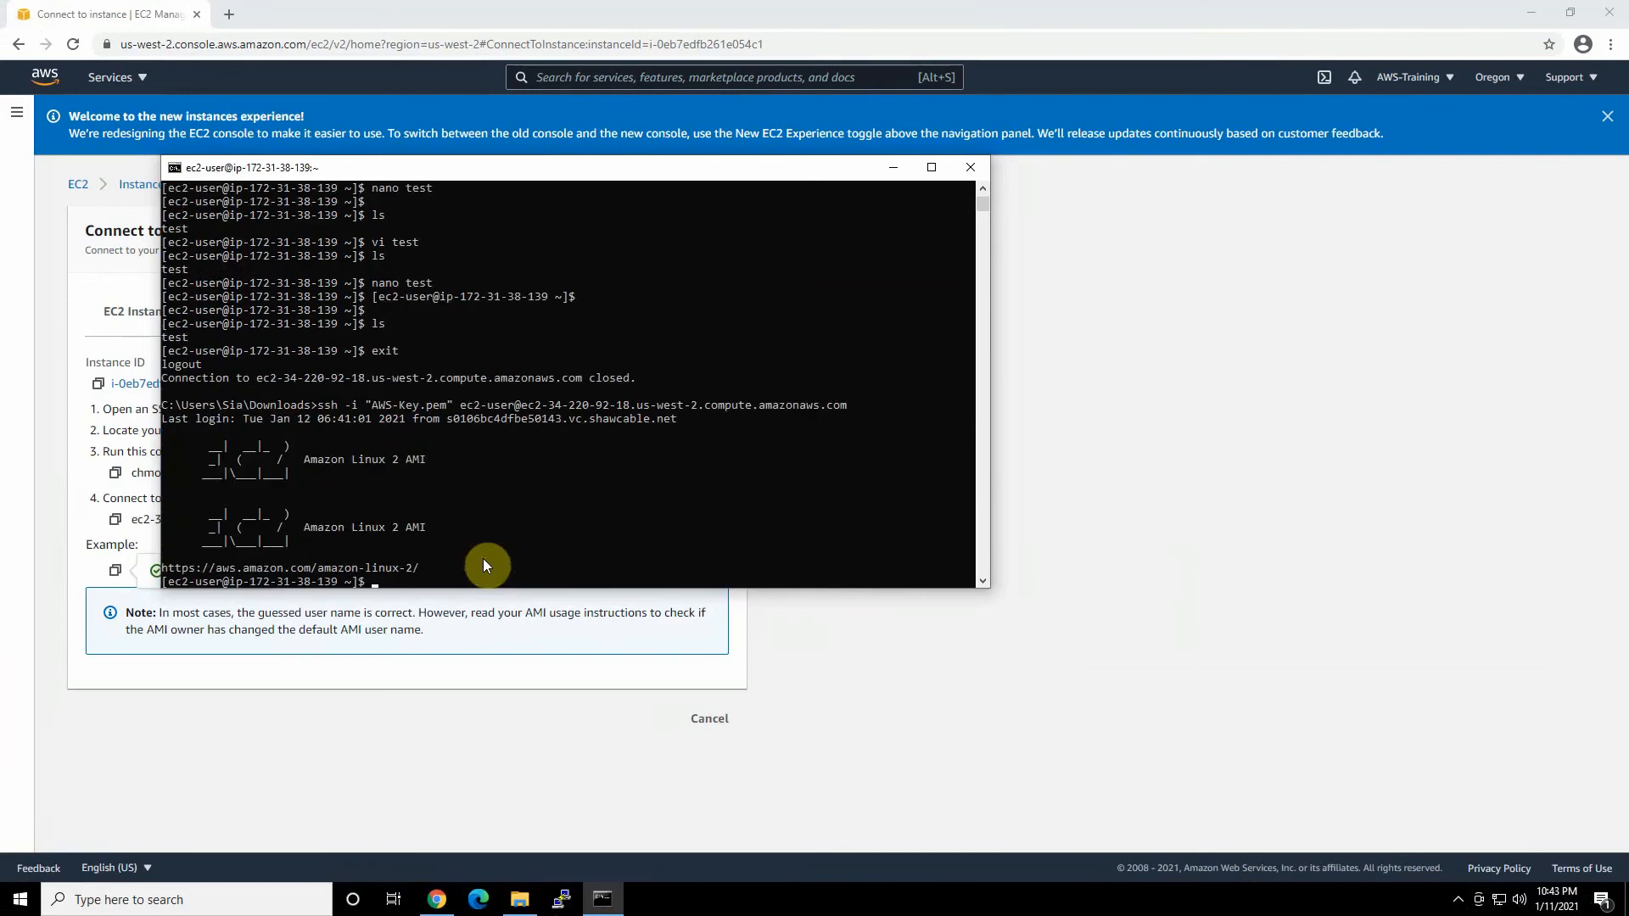
End the reconnected SSH session with exit and close the Command Prompt window
key("Return")
key("Return")
type("exit")
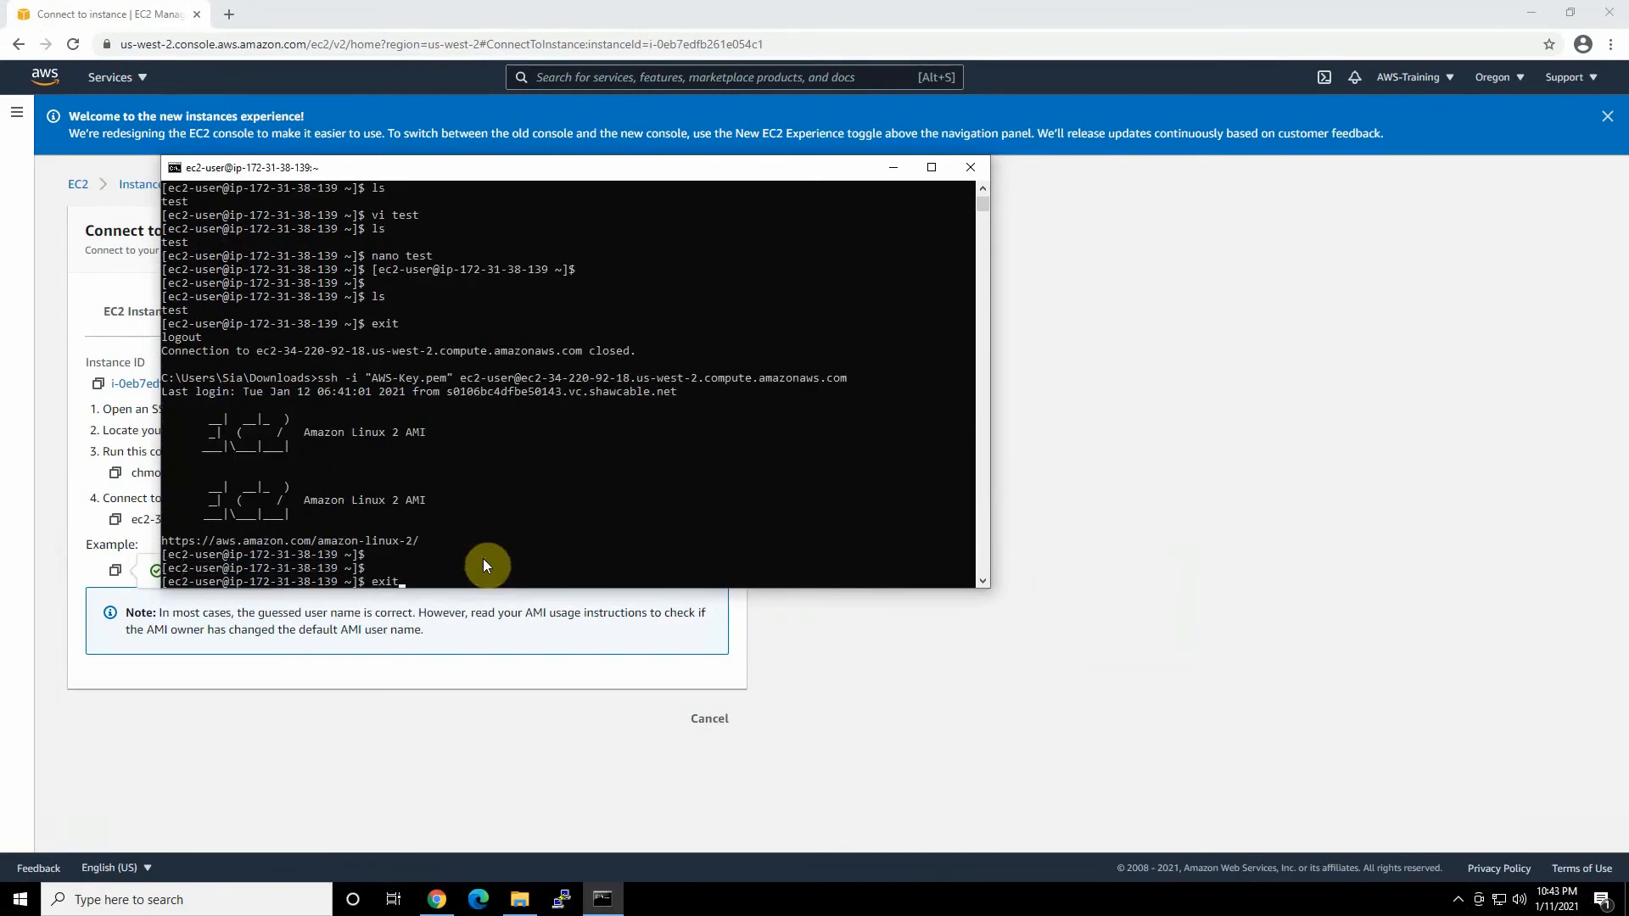
key("Return")
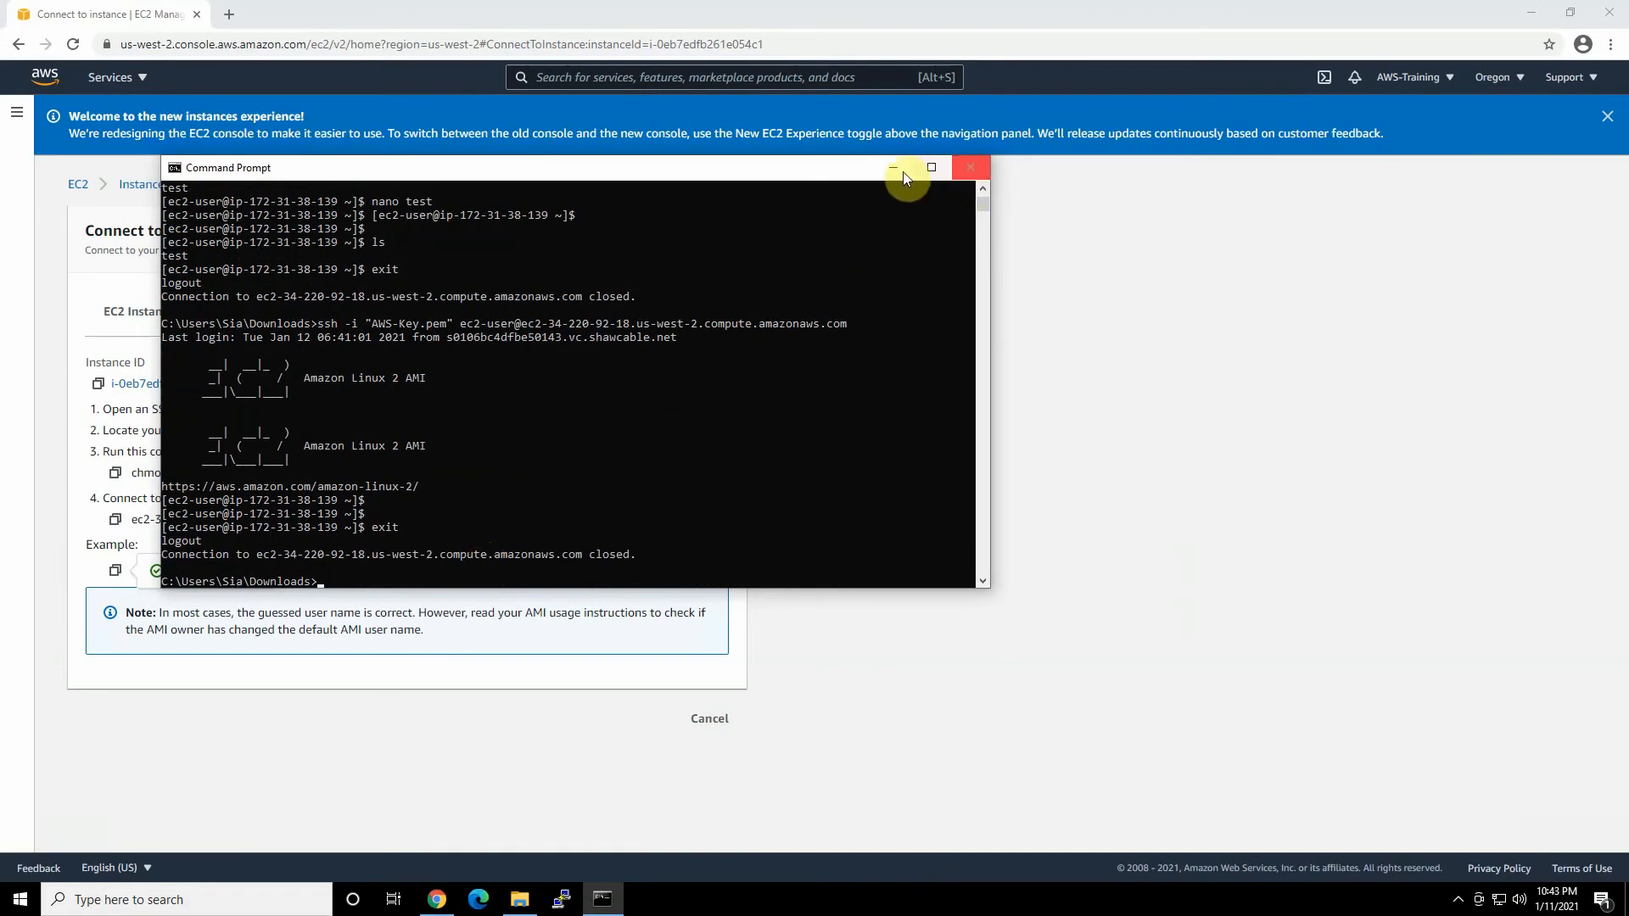
left_click(969, 168)
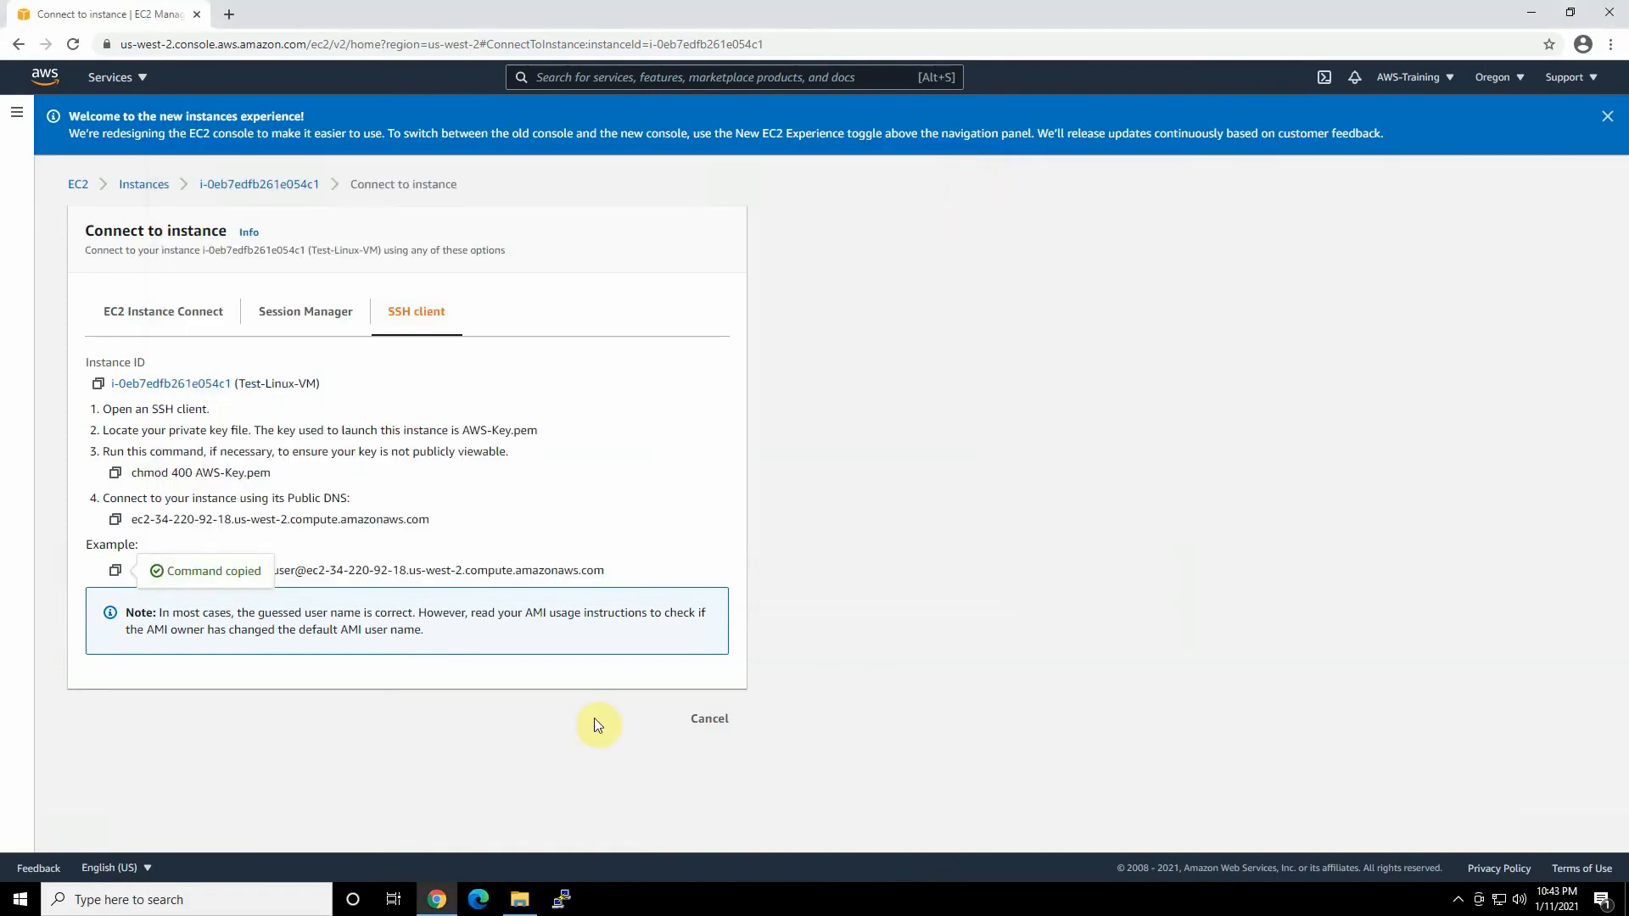
Open PuTTY and the Downloads folder holding AWS-Key.pem, and launch PuTTYgen
left_click(559, 898)
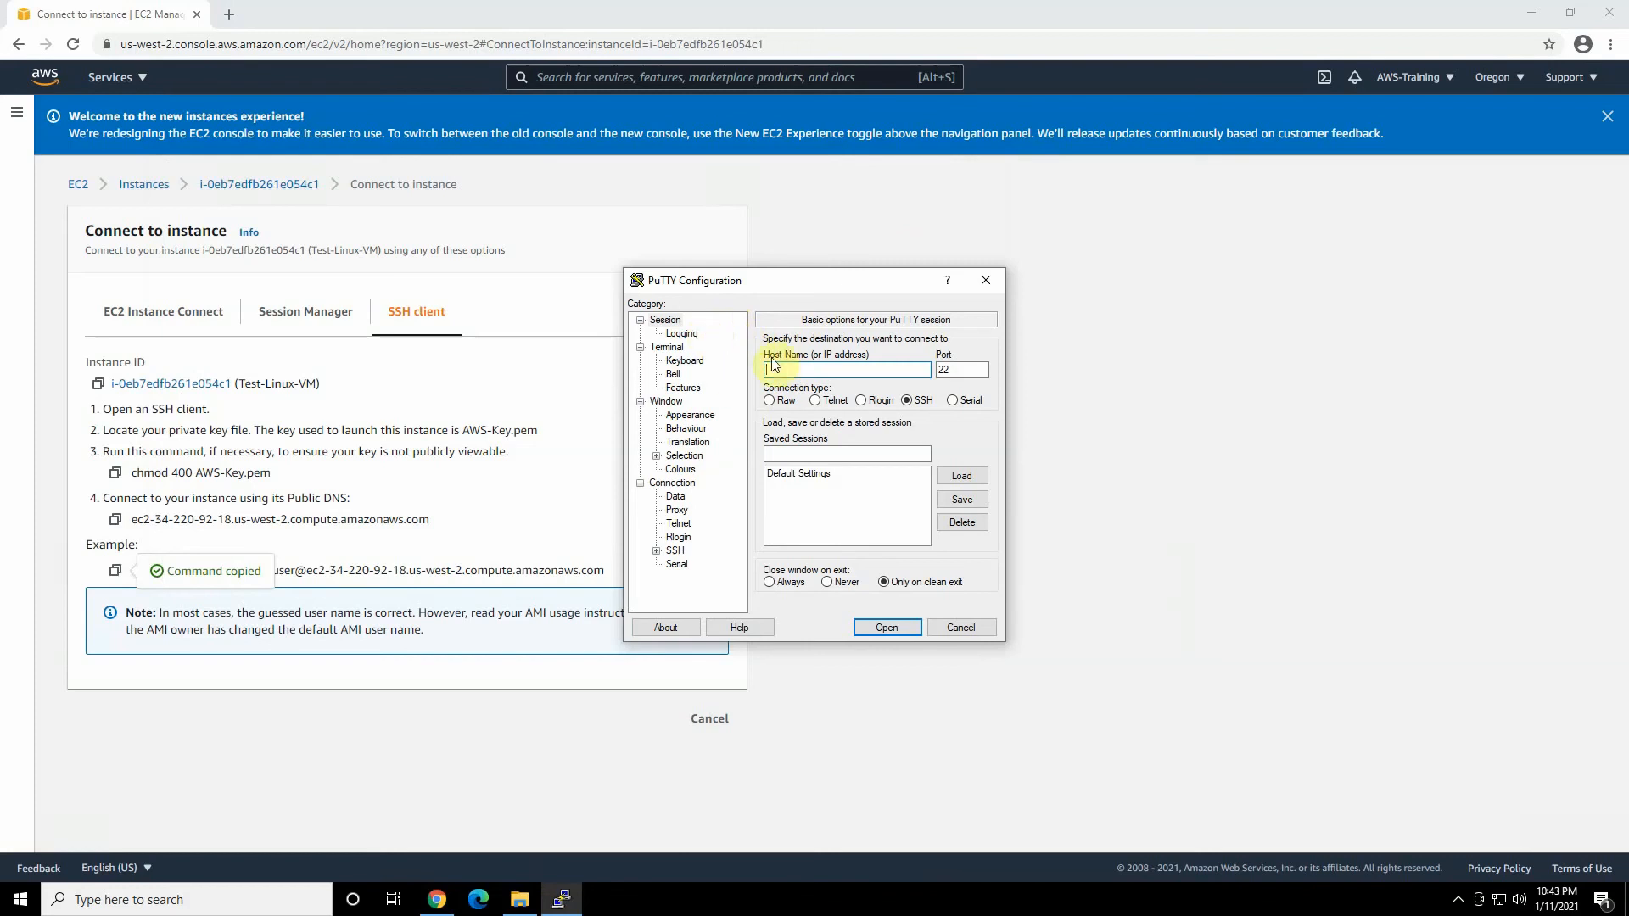
left_click(522, 899)
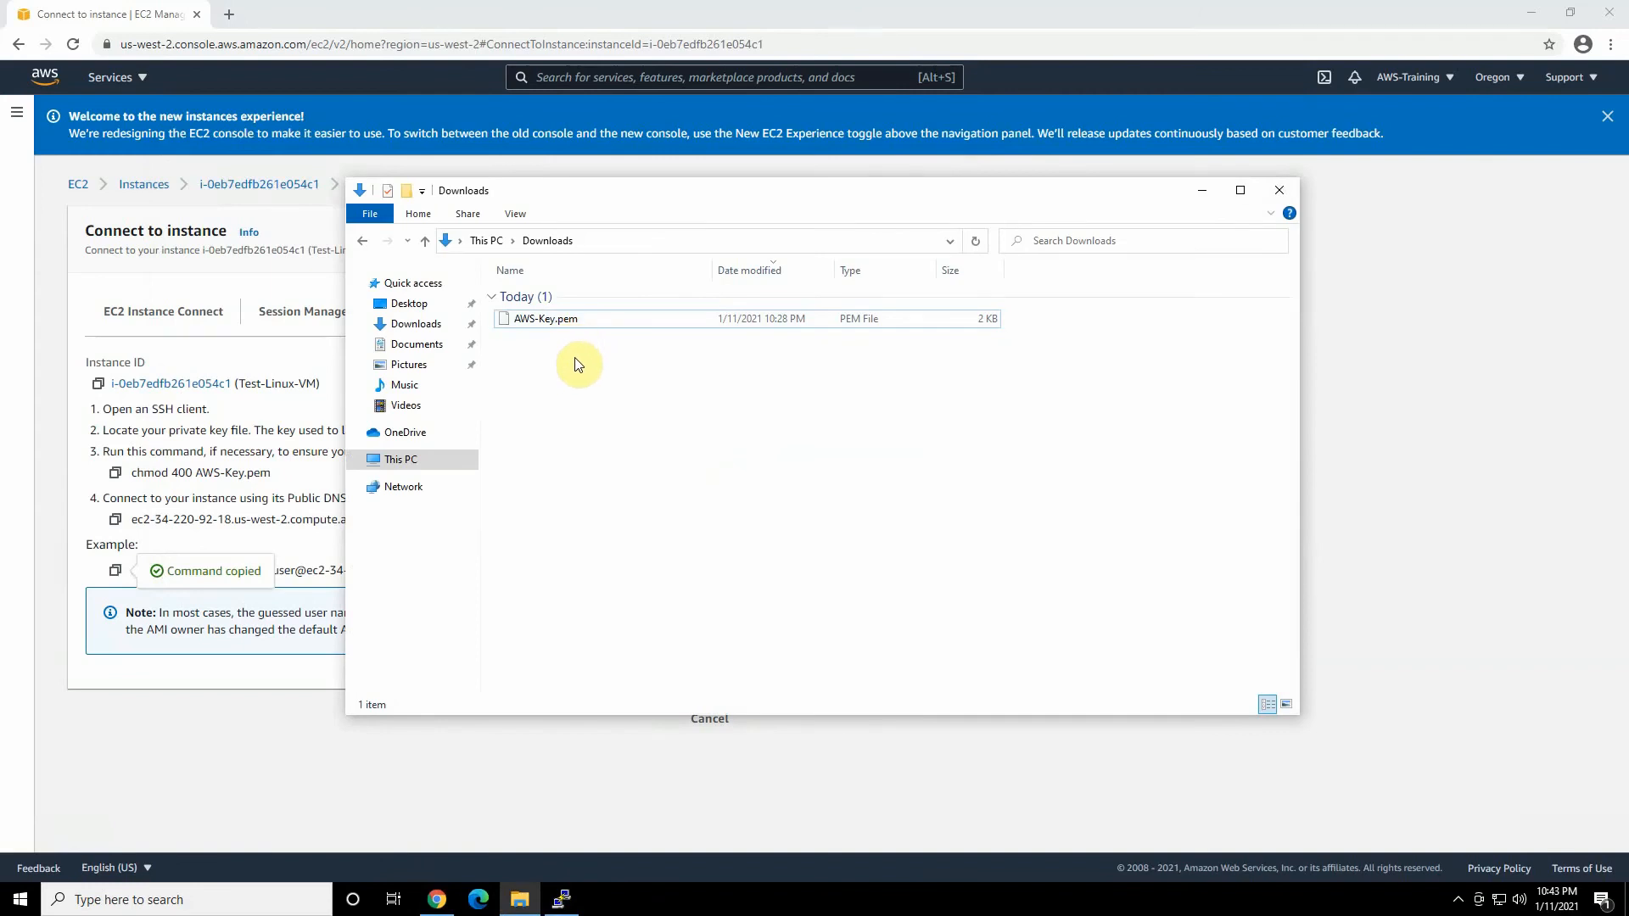
left_click(21, 903)
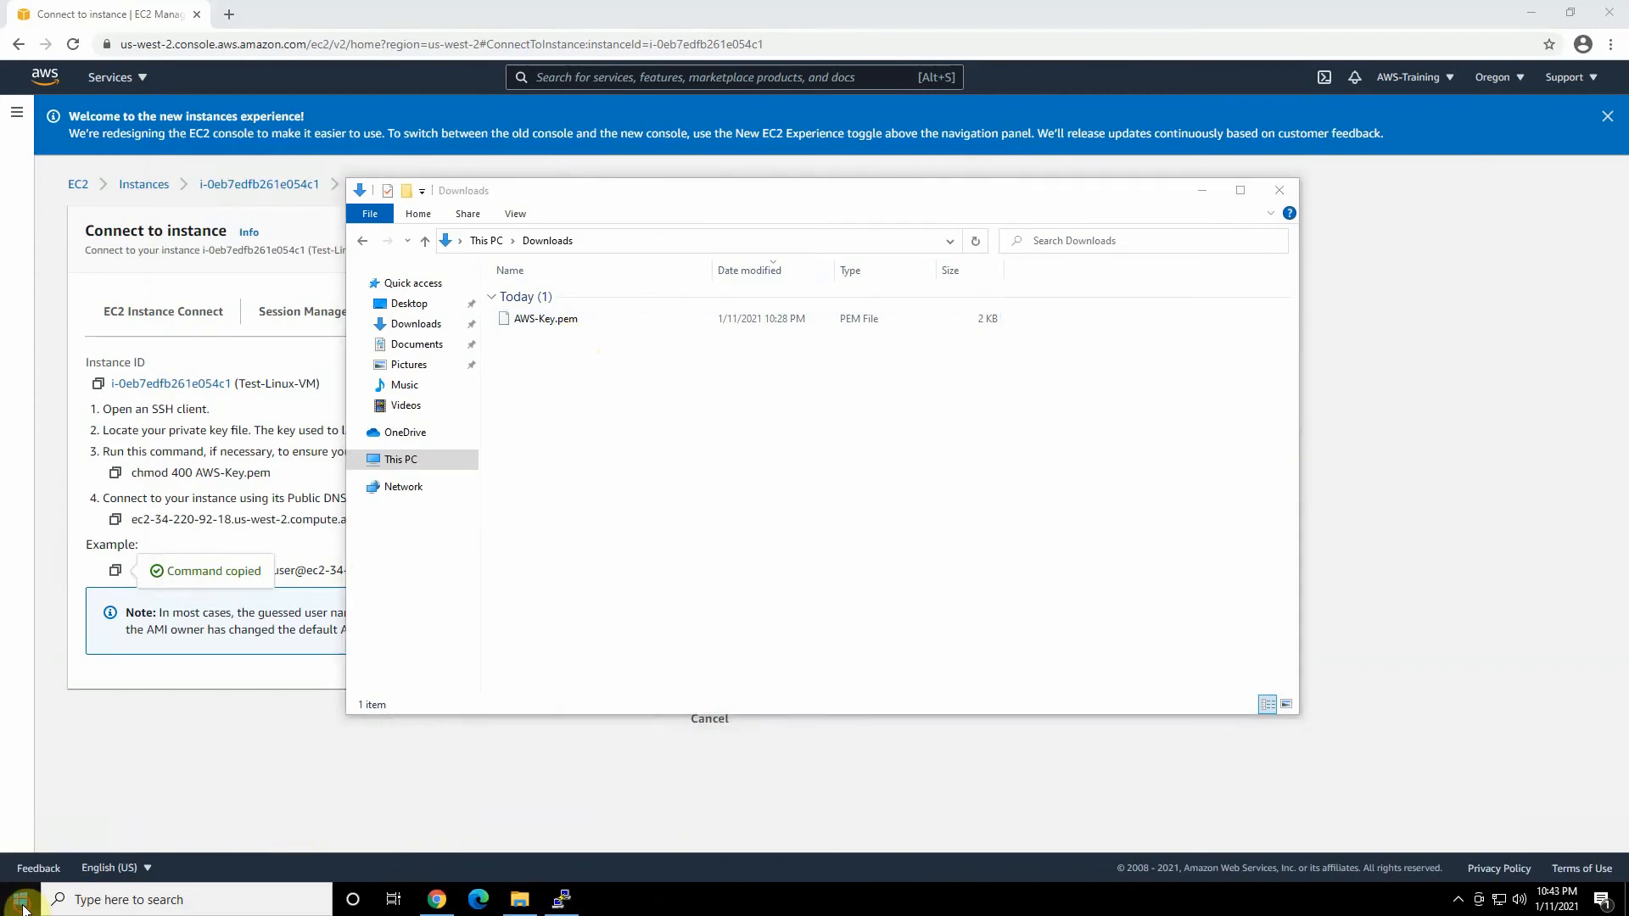
type("pu")
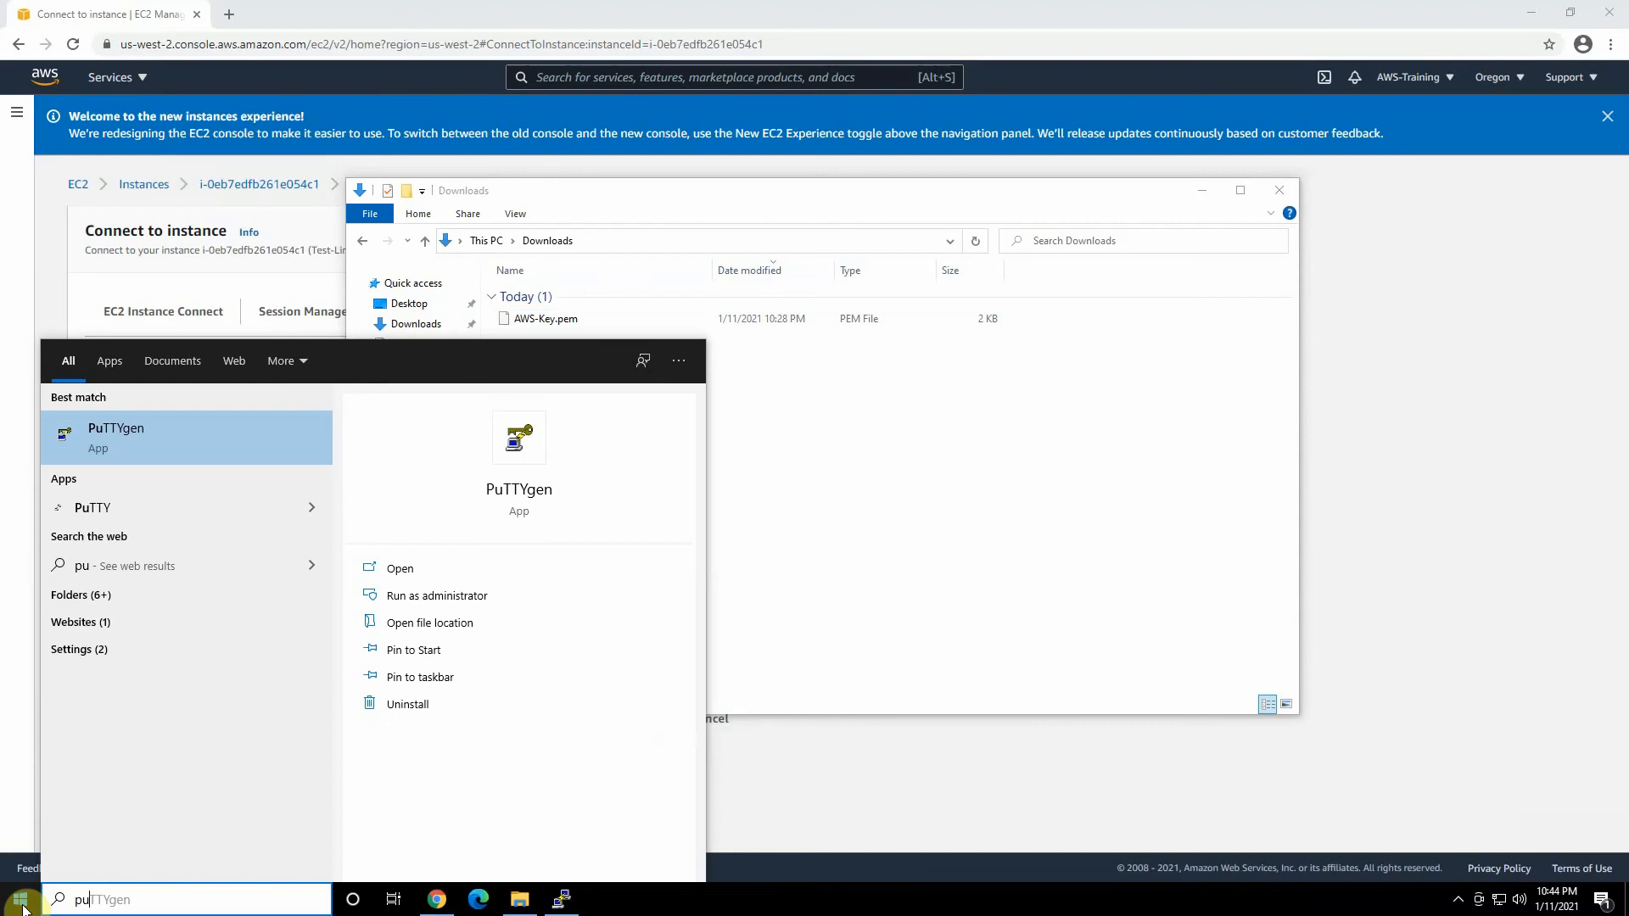
left_click(119, 440)
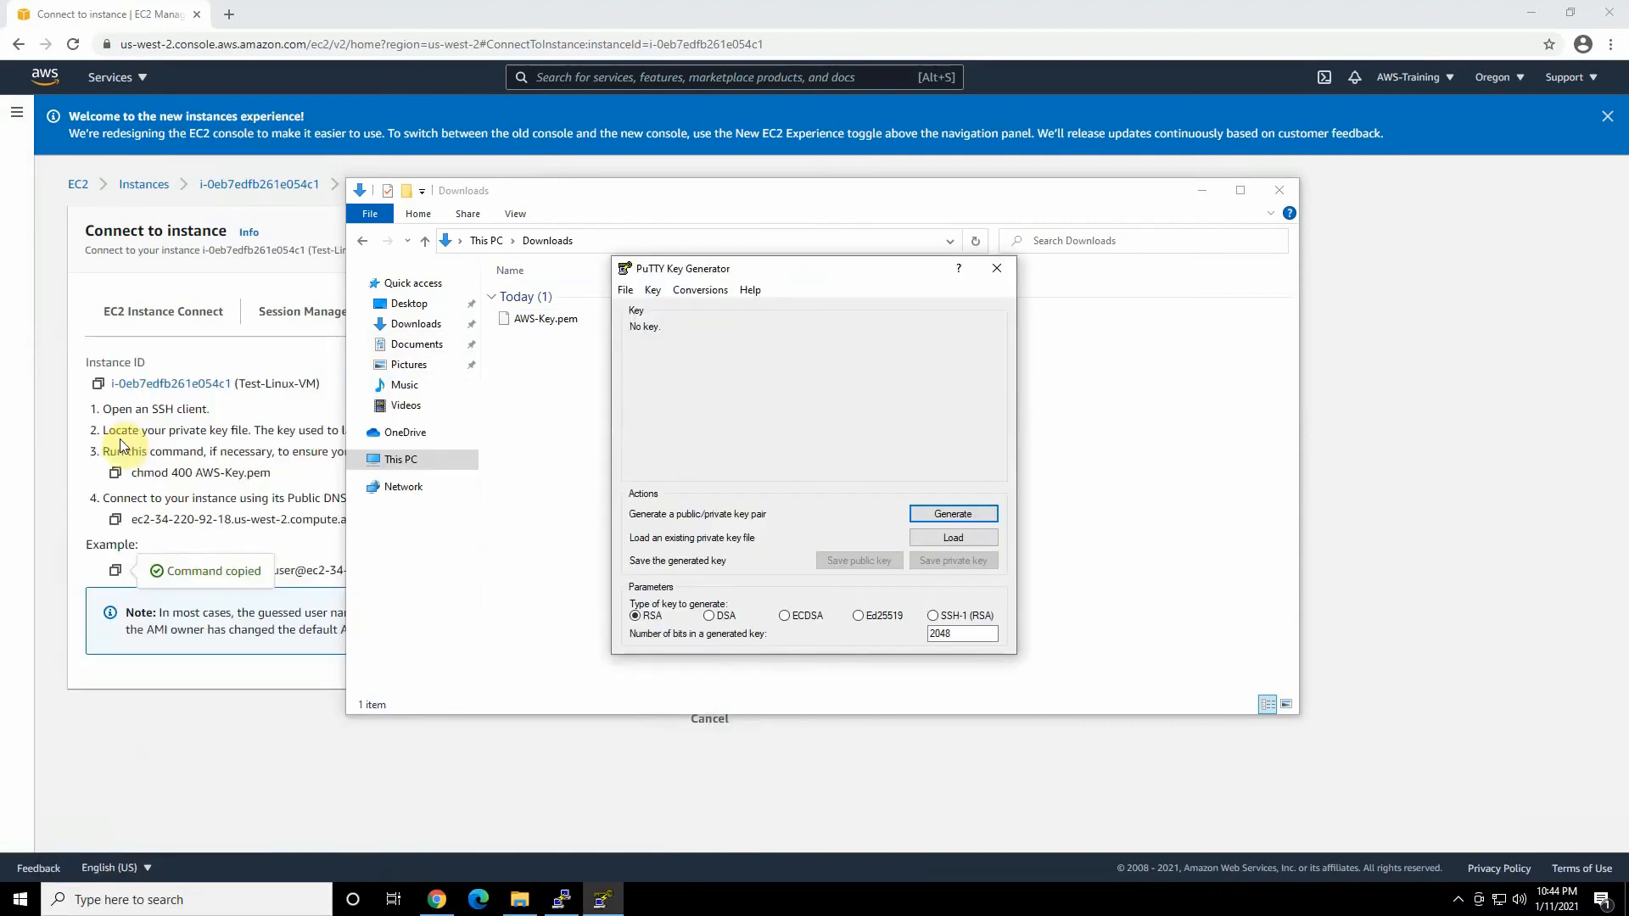
Load the private key AWS-Key.pem from Downloads into PuTTYgen, showing all file types, and acknowledge the import notice
left_click(937, 536)
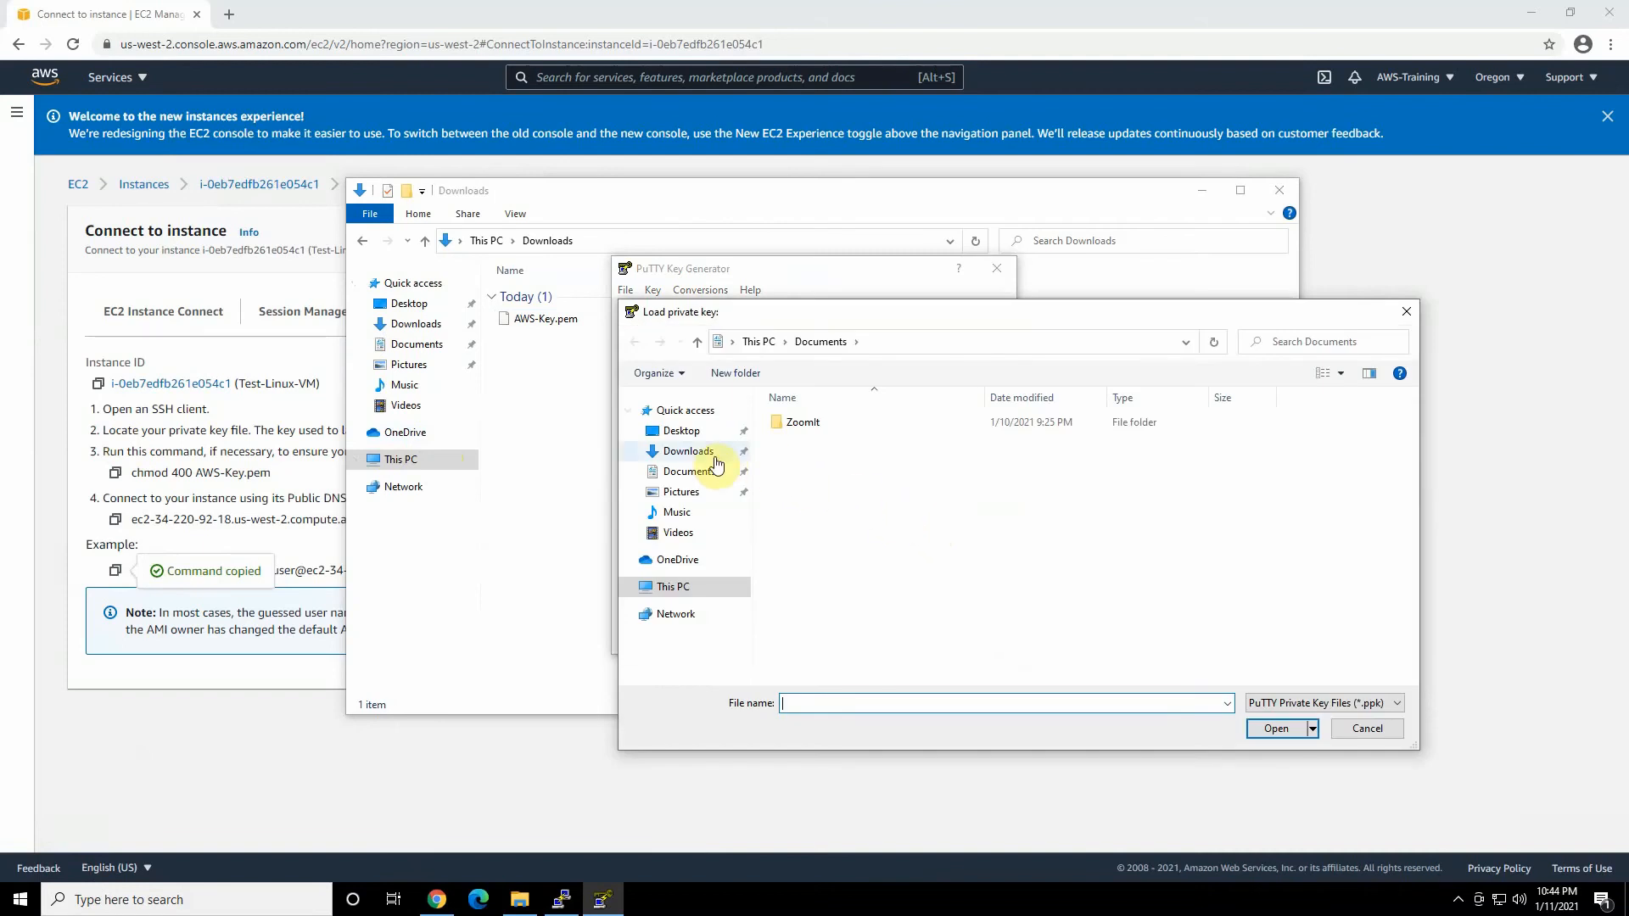
left_click(701, 459)
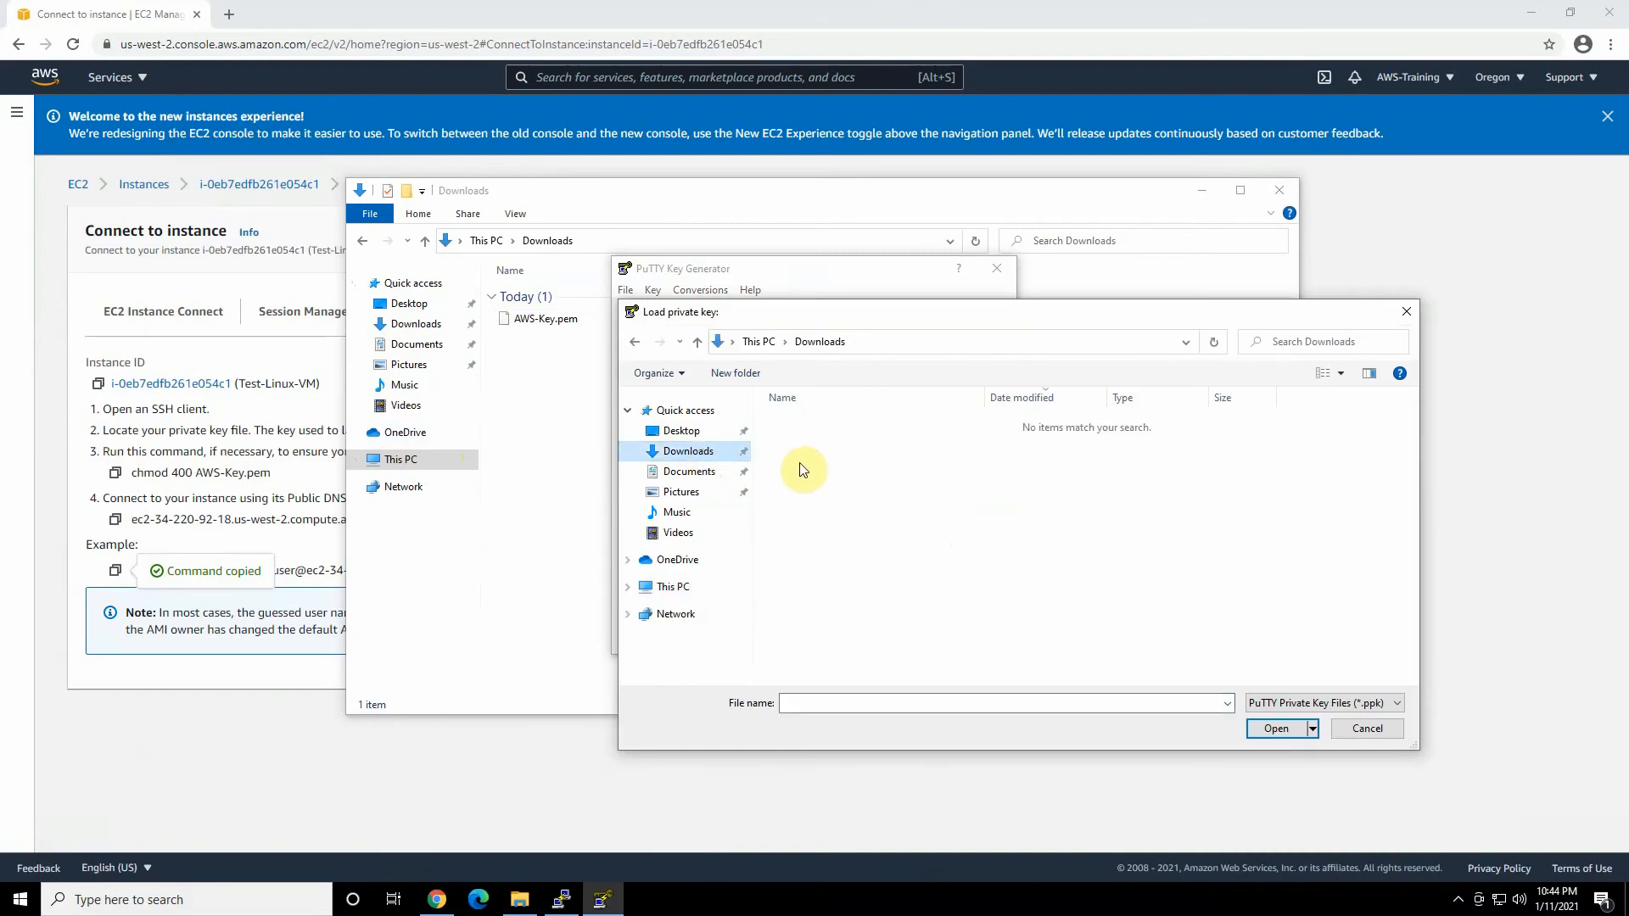
left_click(1332, 703)
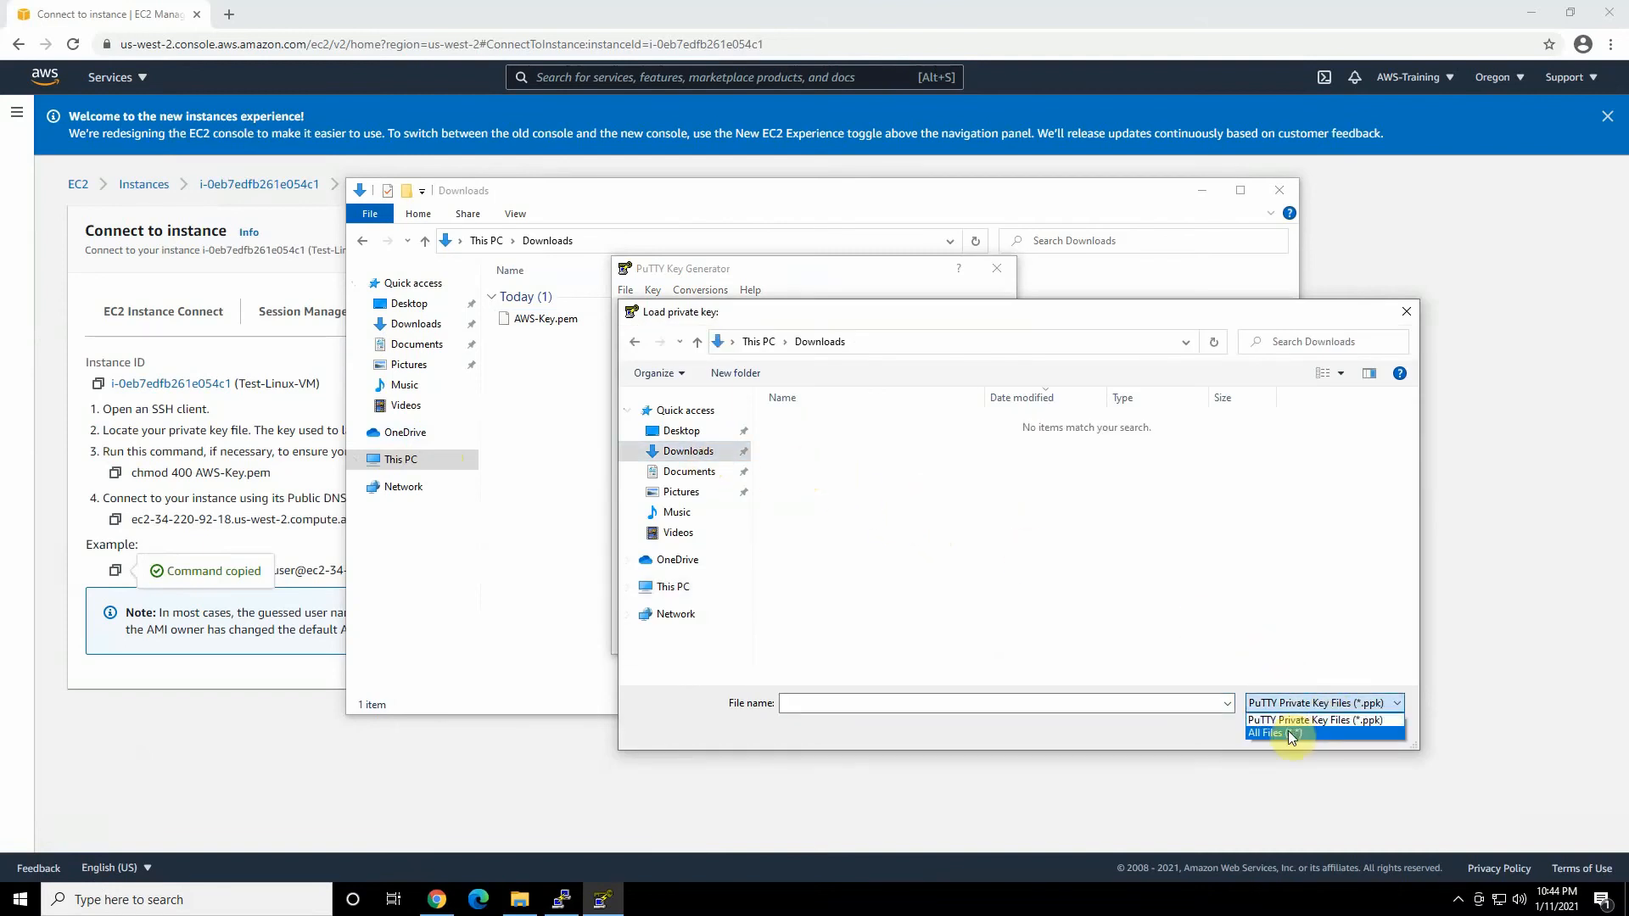
left_click(1292, 735)
double_click(825, 448)
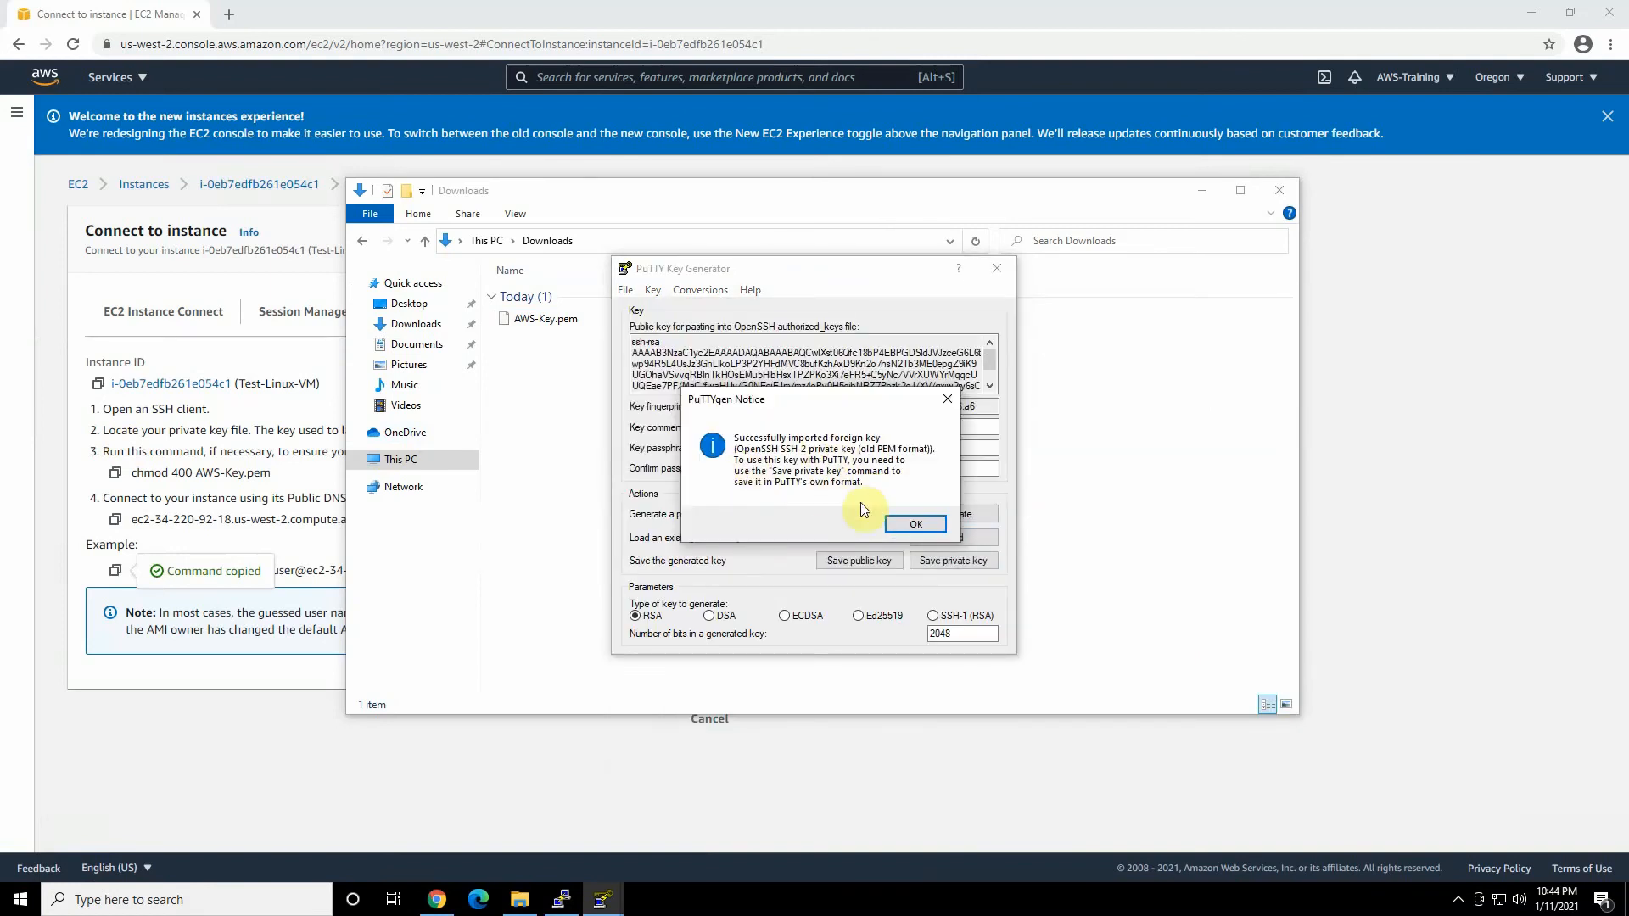
left_click(913, 521)
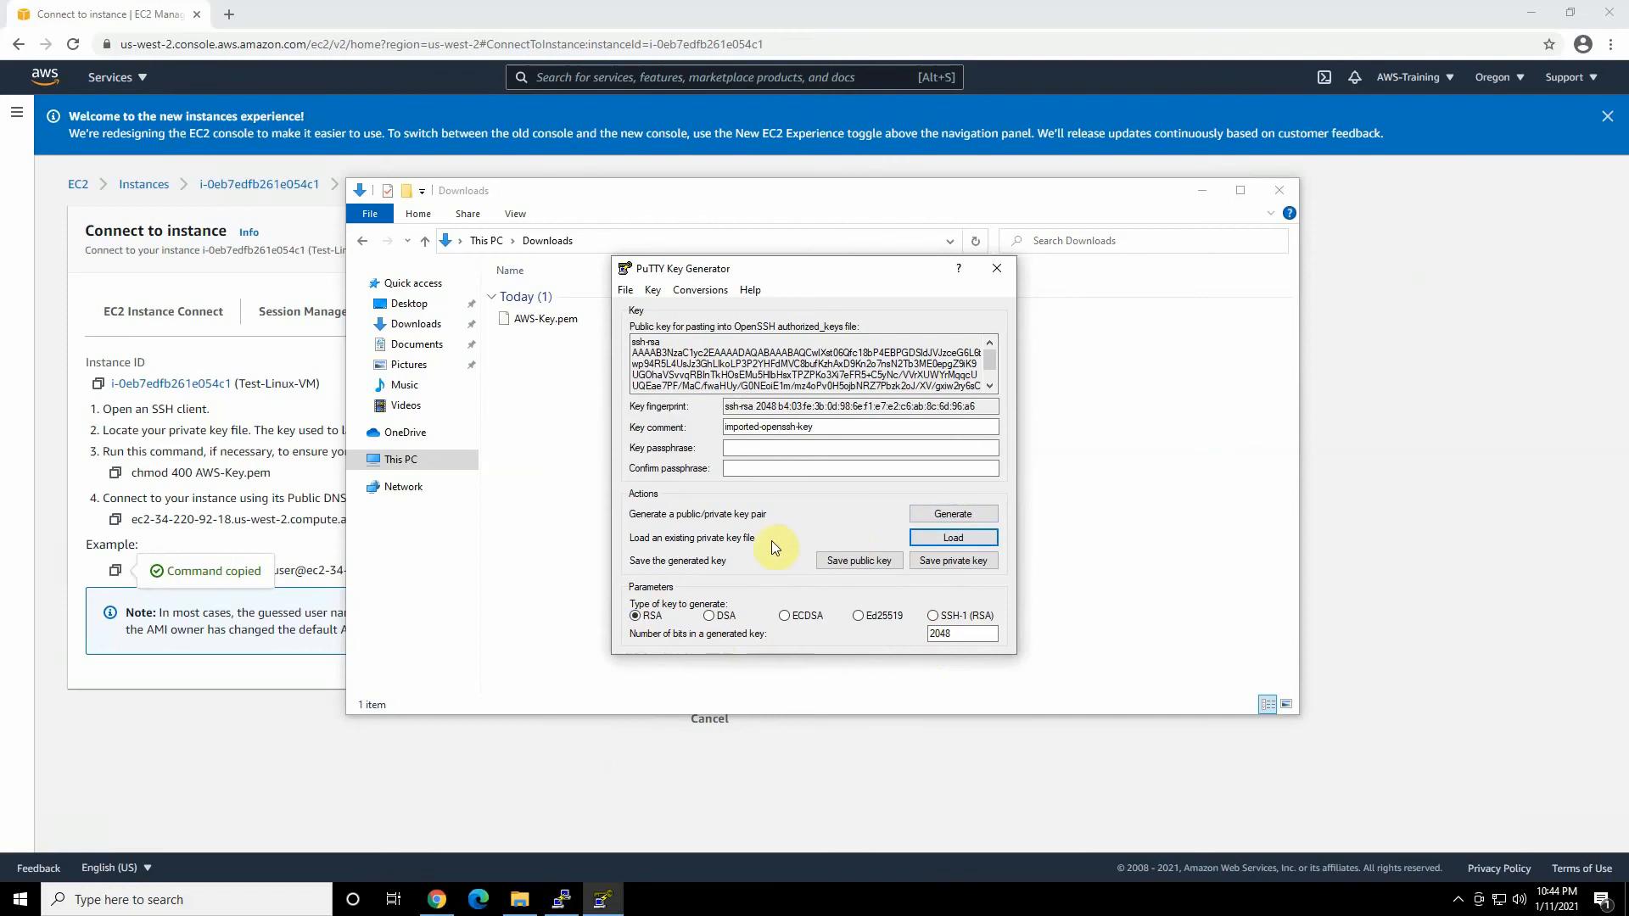
left_click(938, 564)
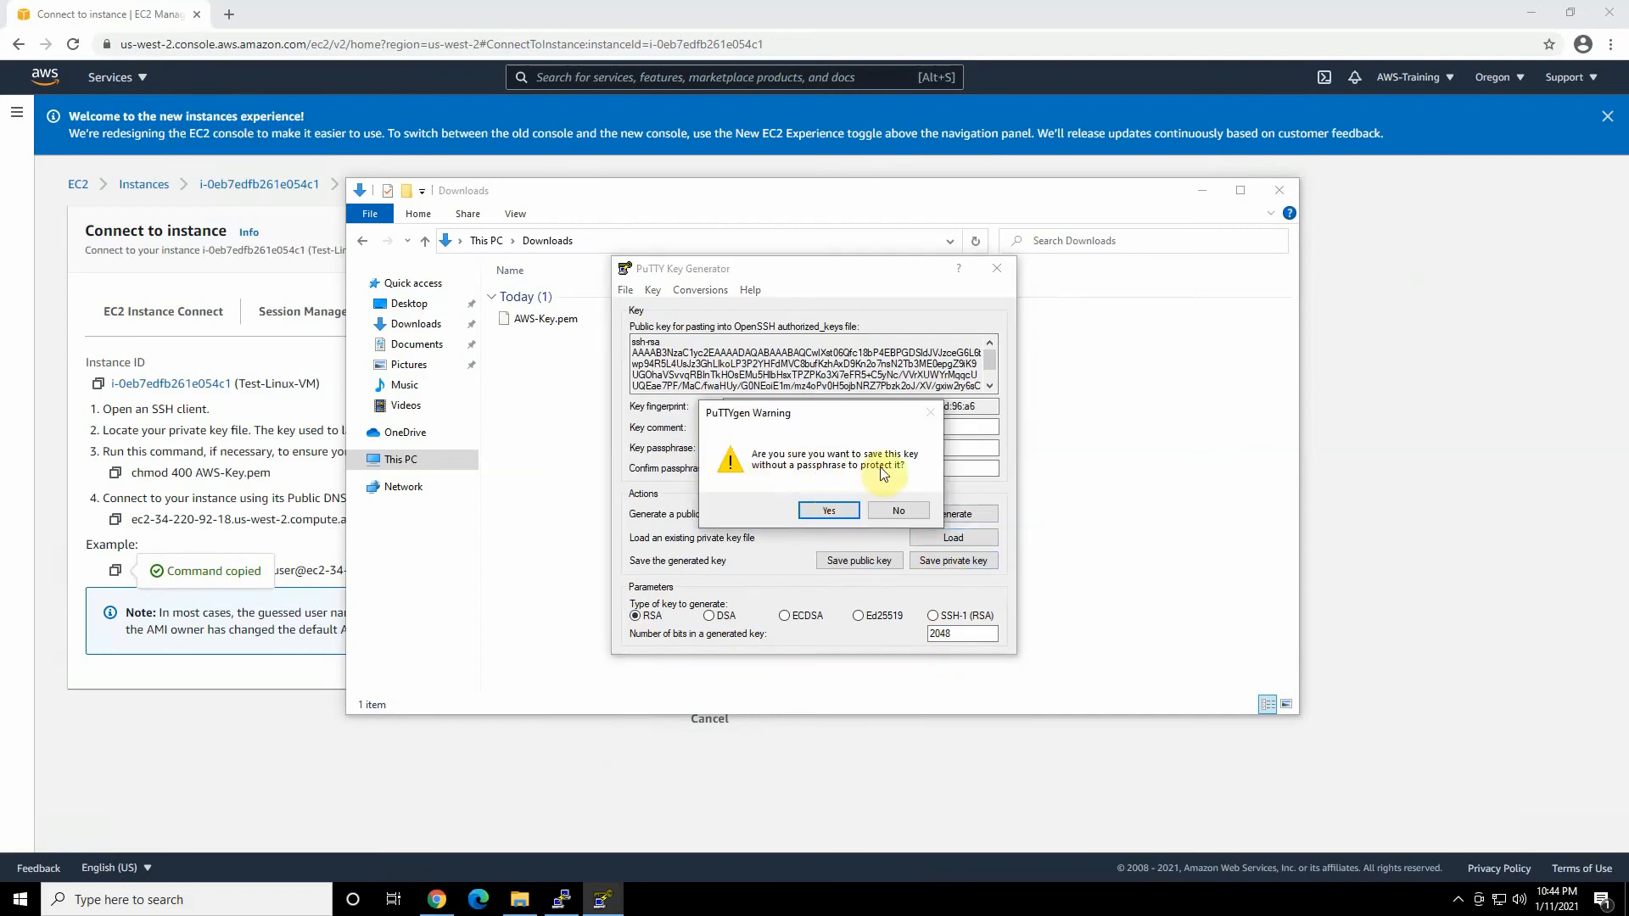
left_click(885, 508)
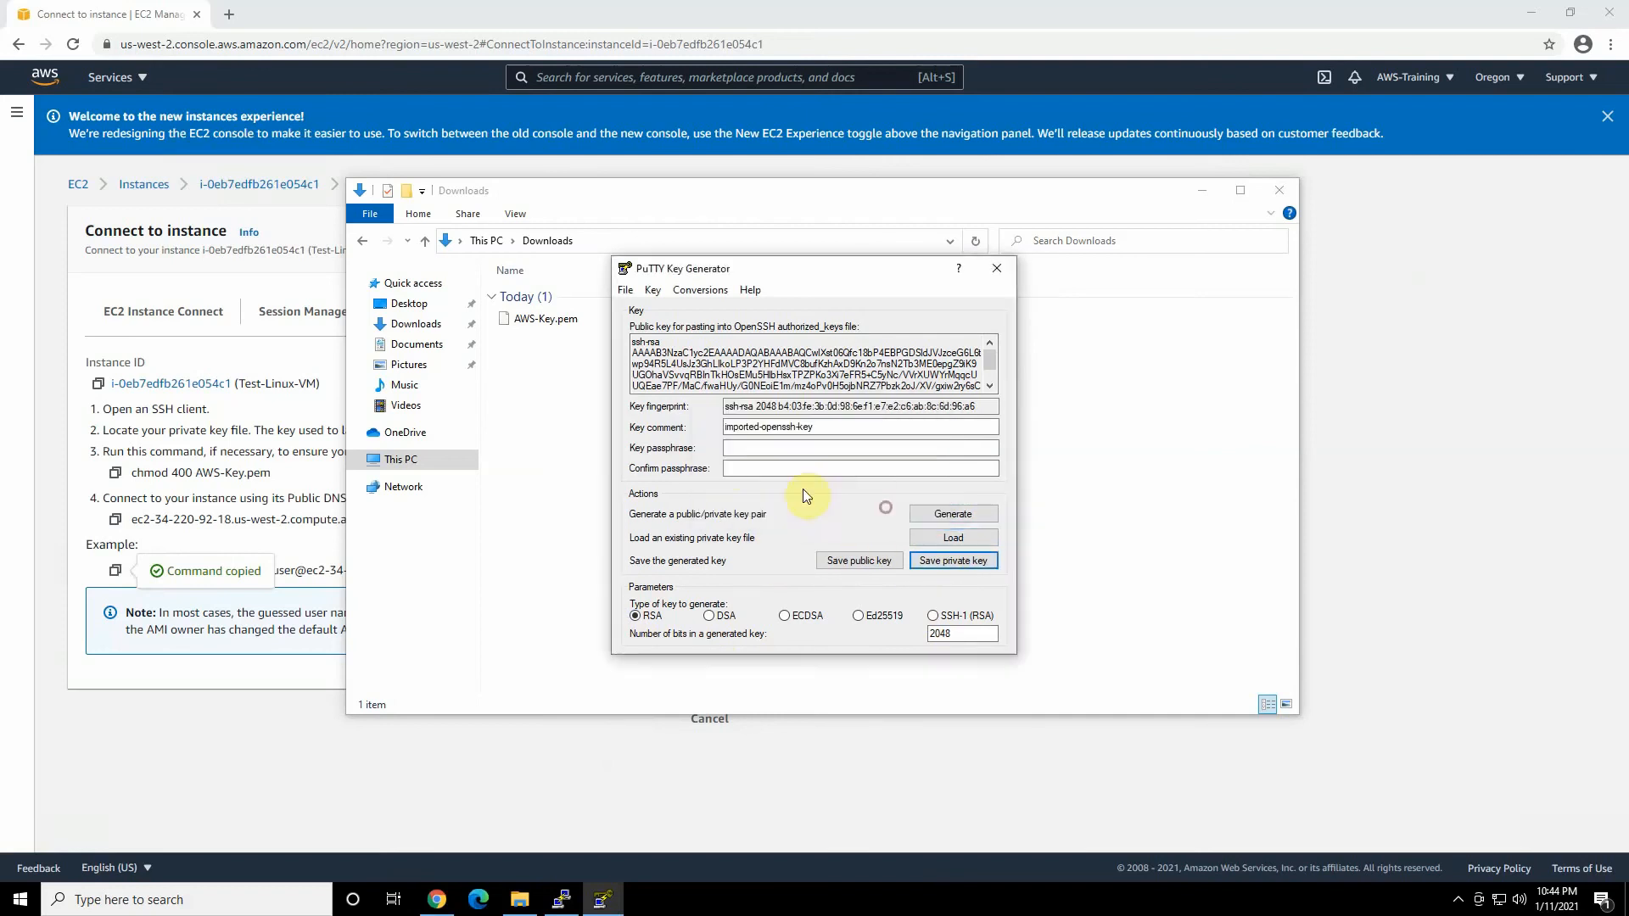
left_click(742, 450)
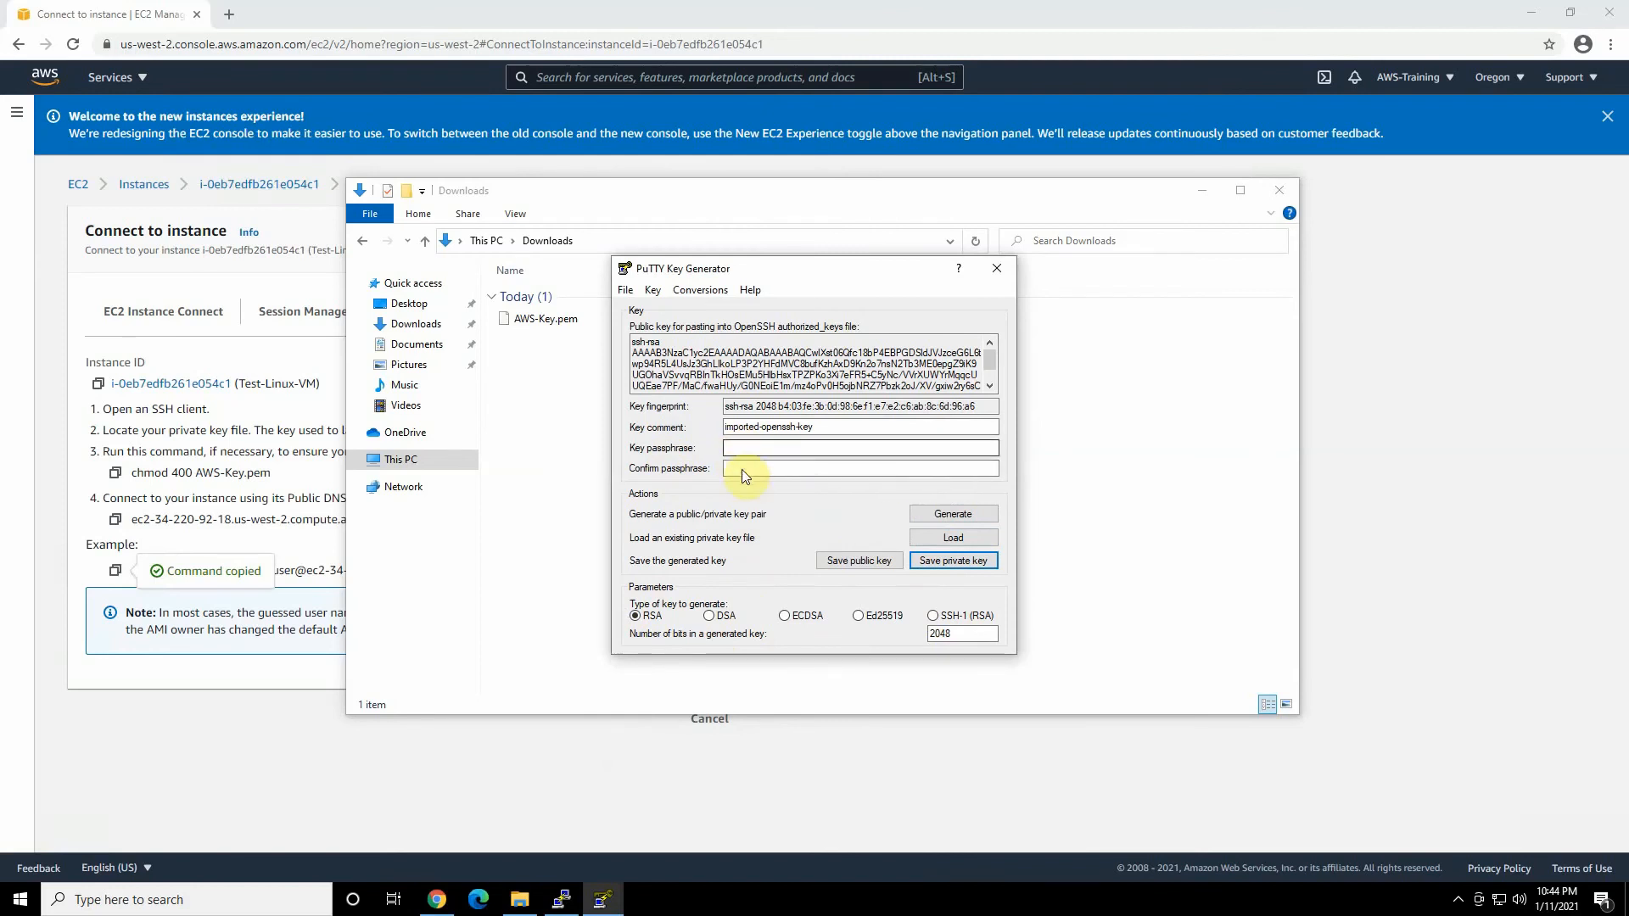
left_click(740, 471)
Save the loaded private key without a passphrase as the PuTTY key file AWS-Key in Downloads and close PuTTYgen
left_click(942, 562)
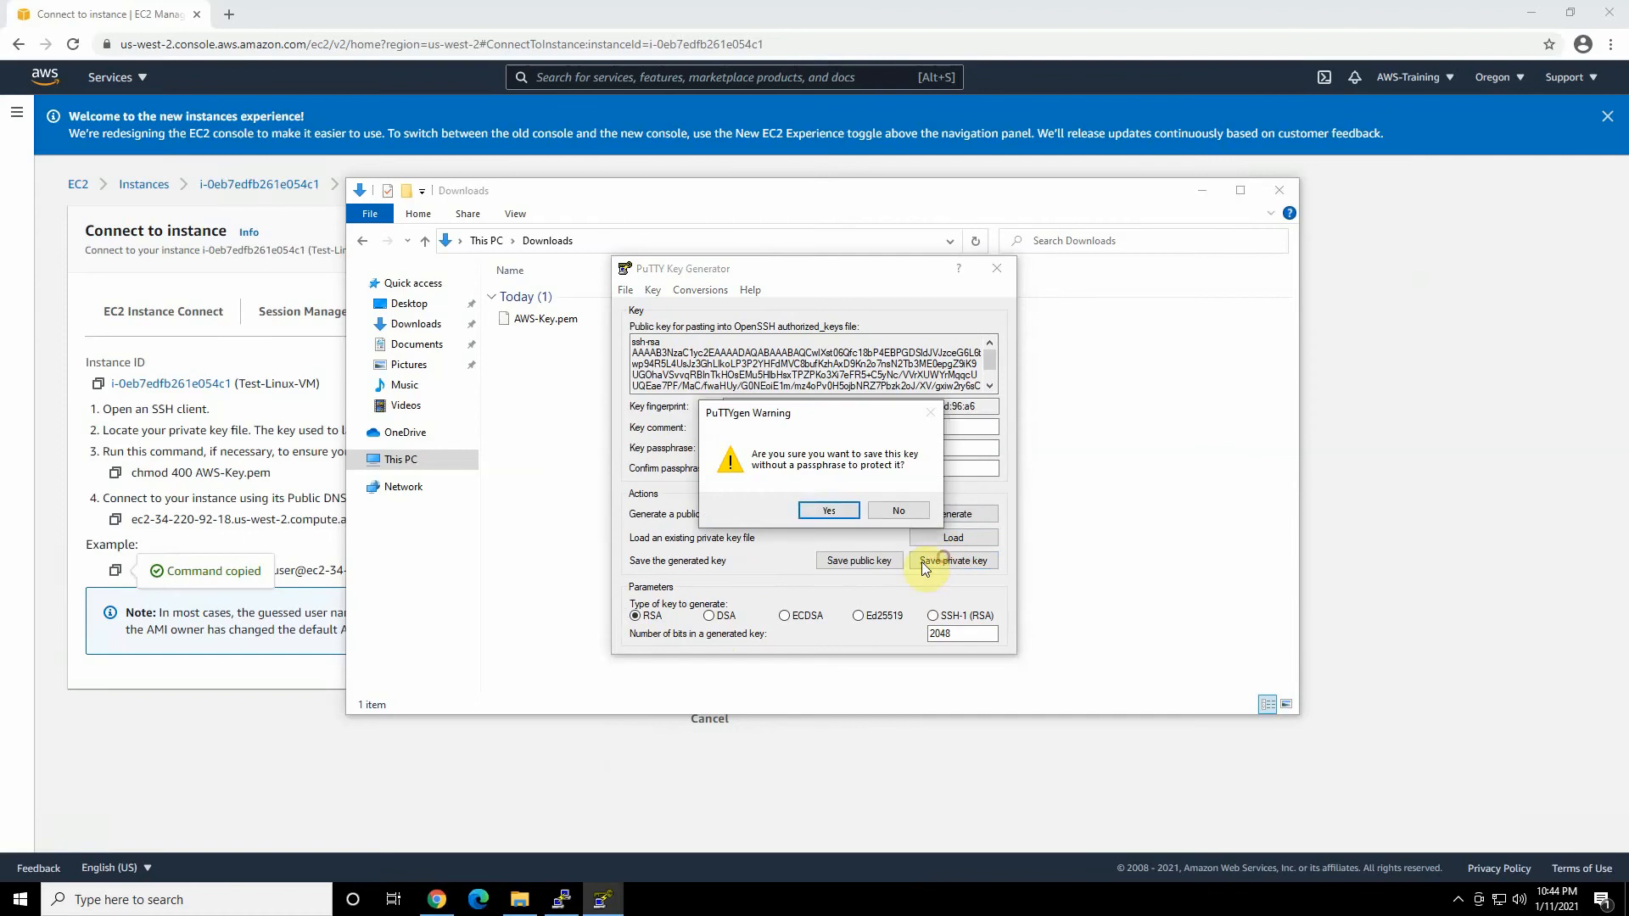
left_click(825, 510)
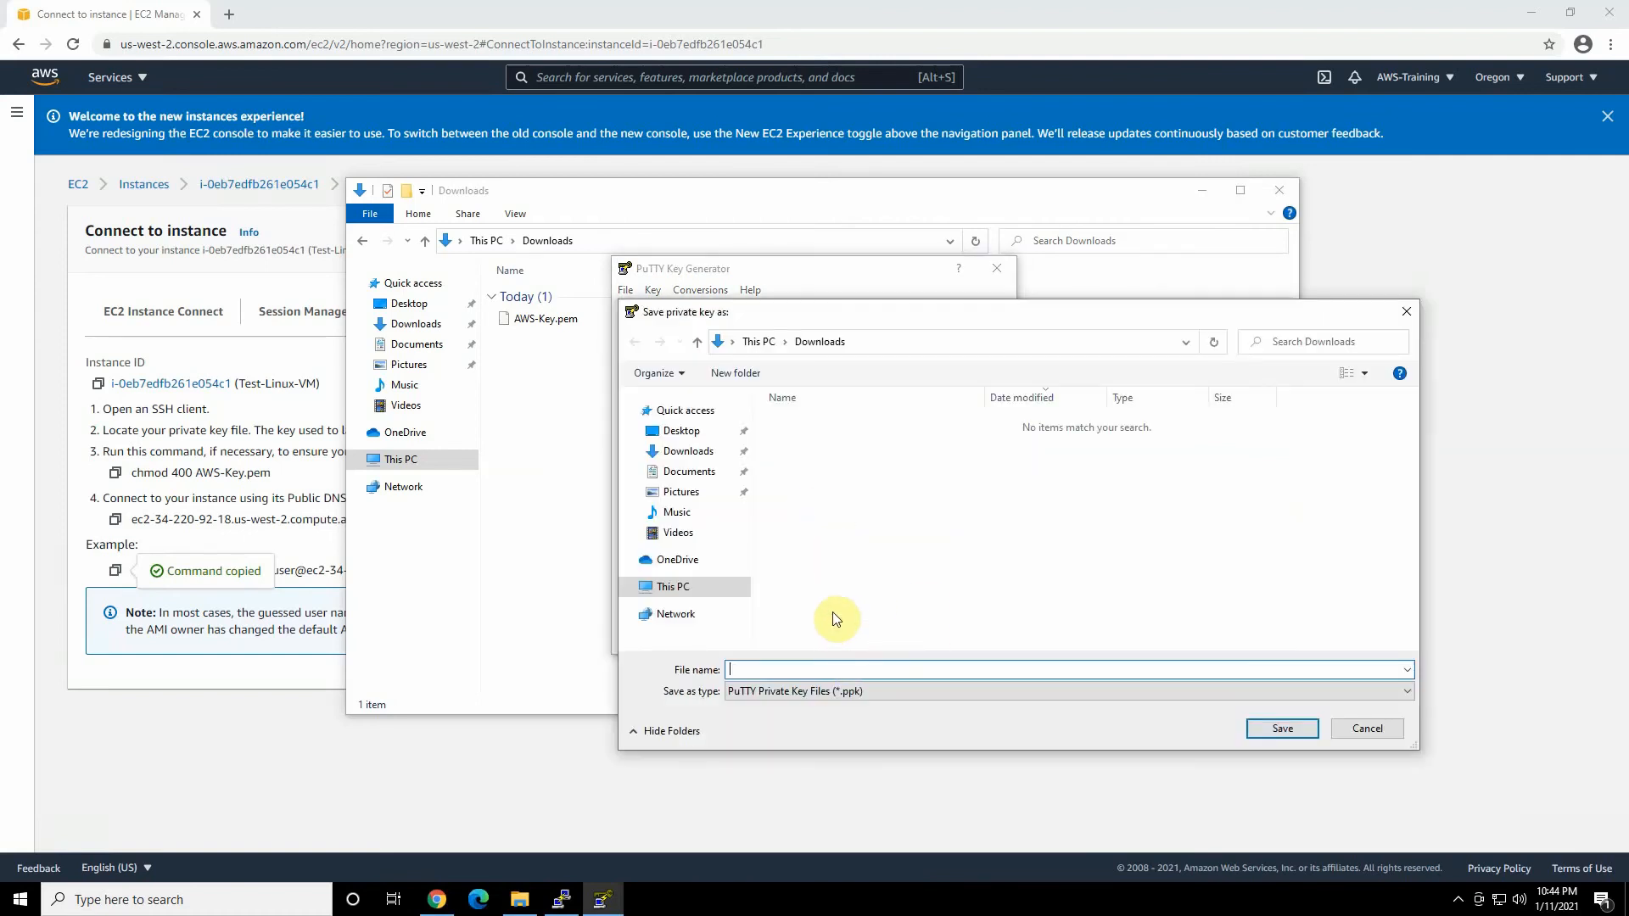
type("AWS-Key")
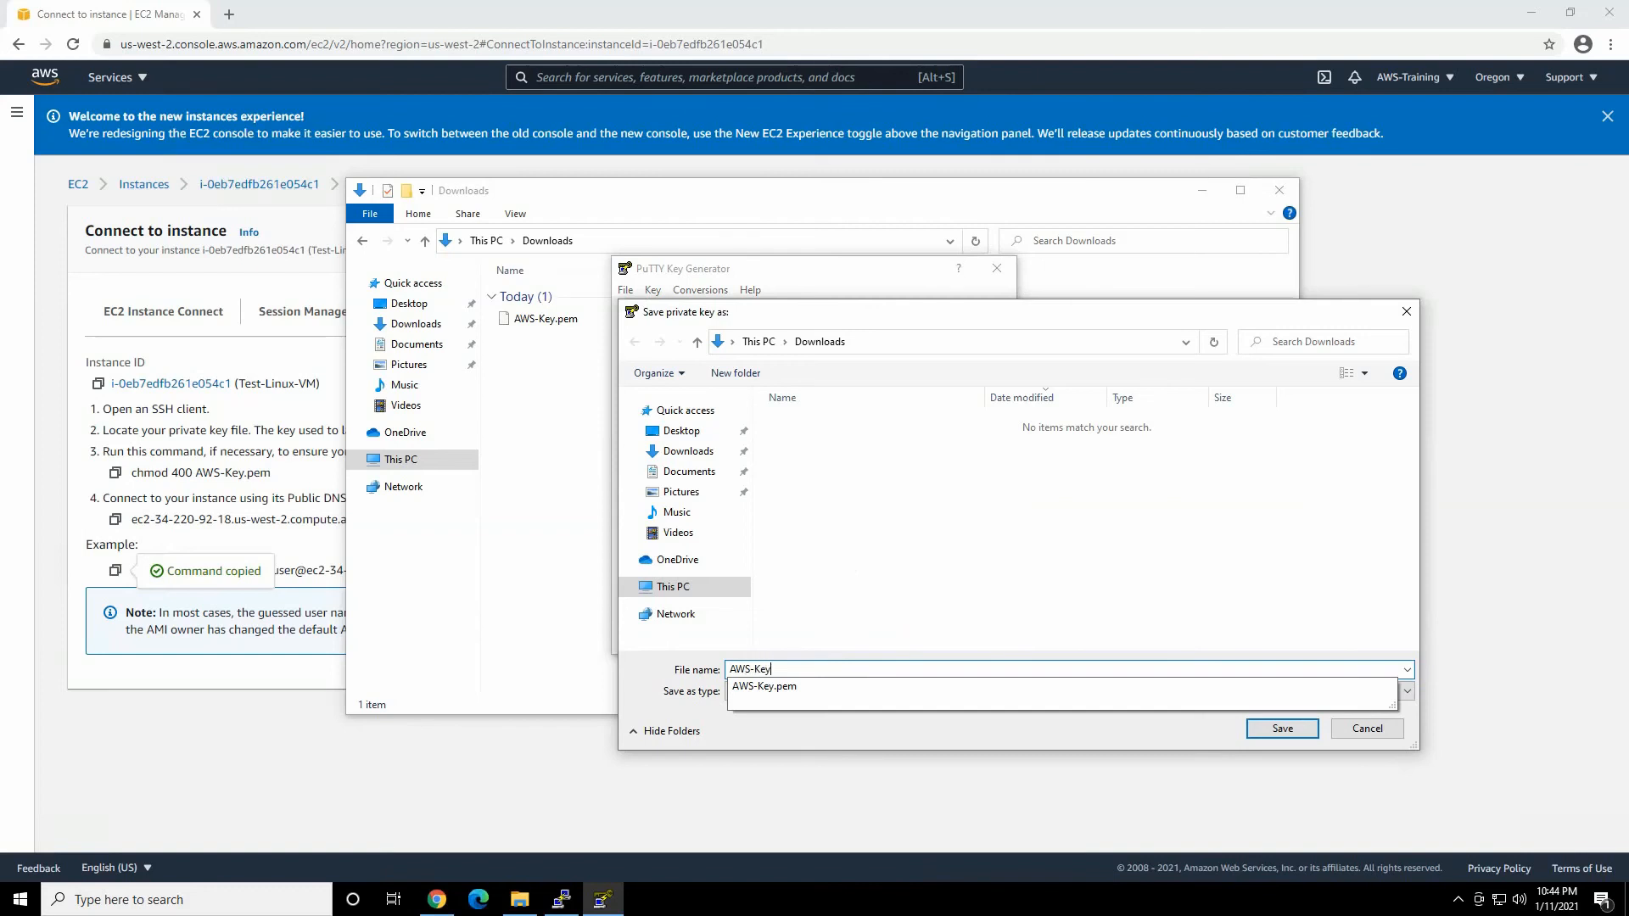
left_click(1278, 731)
left_click(1278, 731)
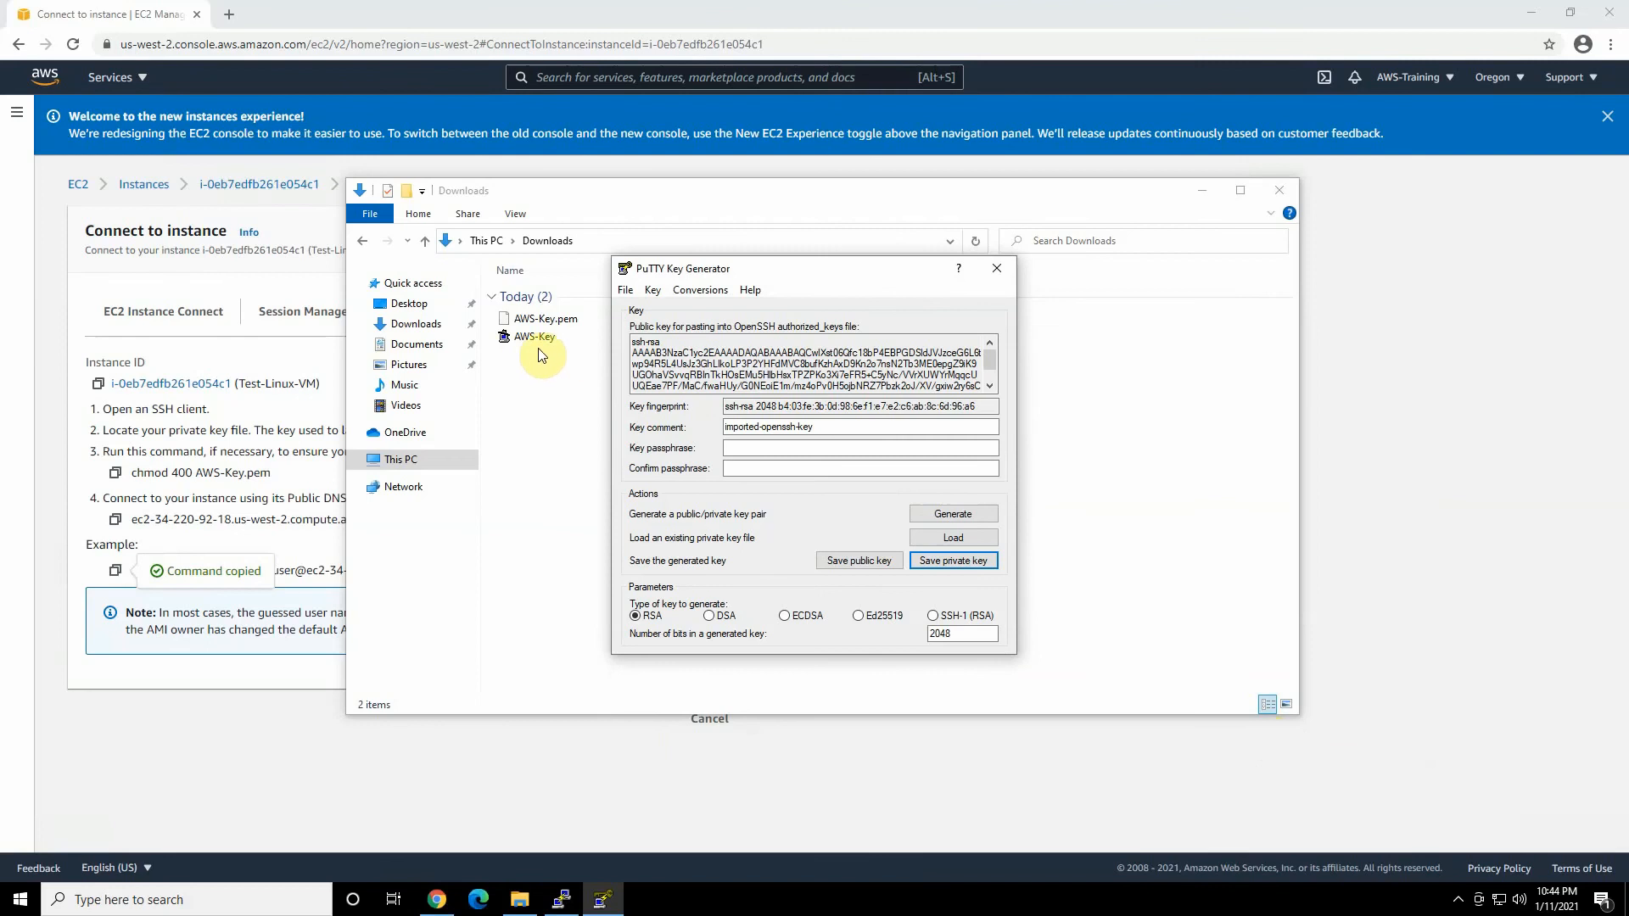
left_click(1003, 273)
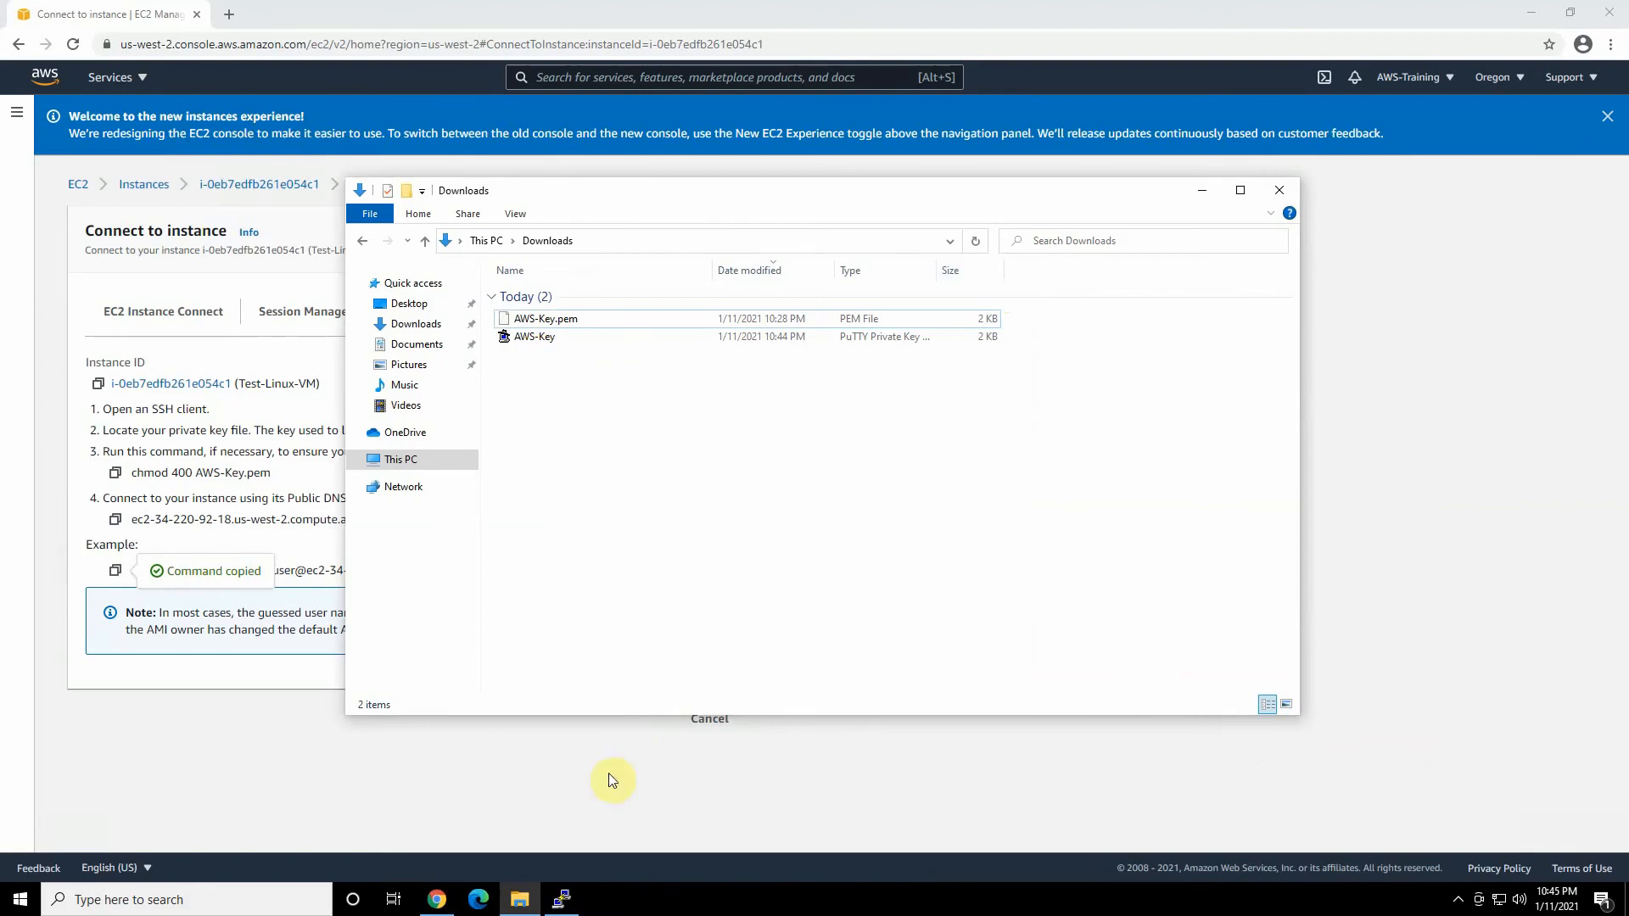
Copy the instance's public DNS from the SSH client instructions and paste it as the host name in PuTTY
left_click(562, 897)
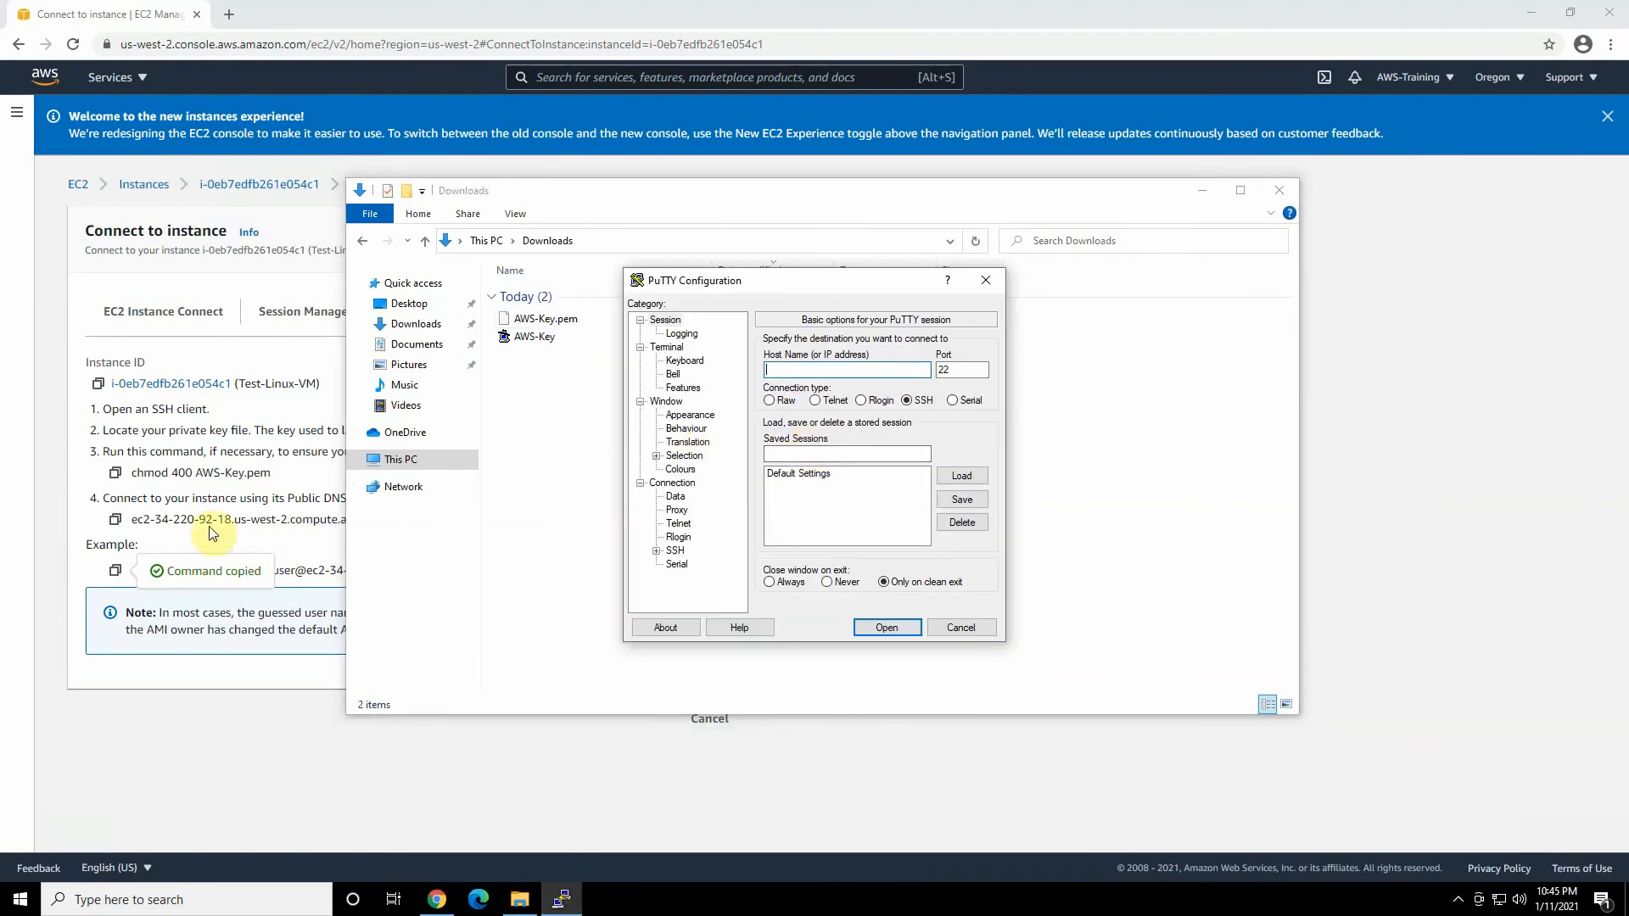
left_click(166, 533)
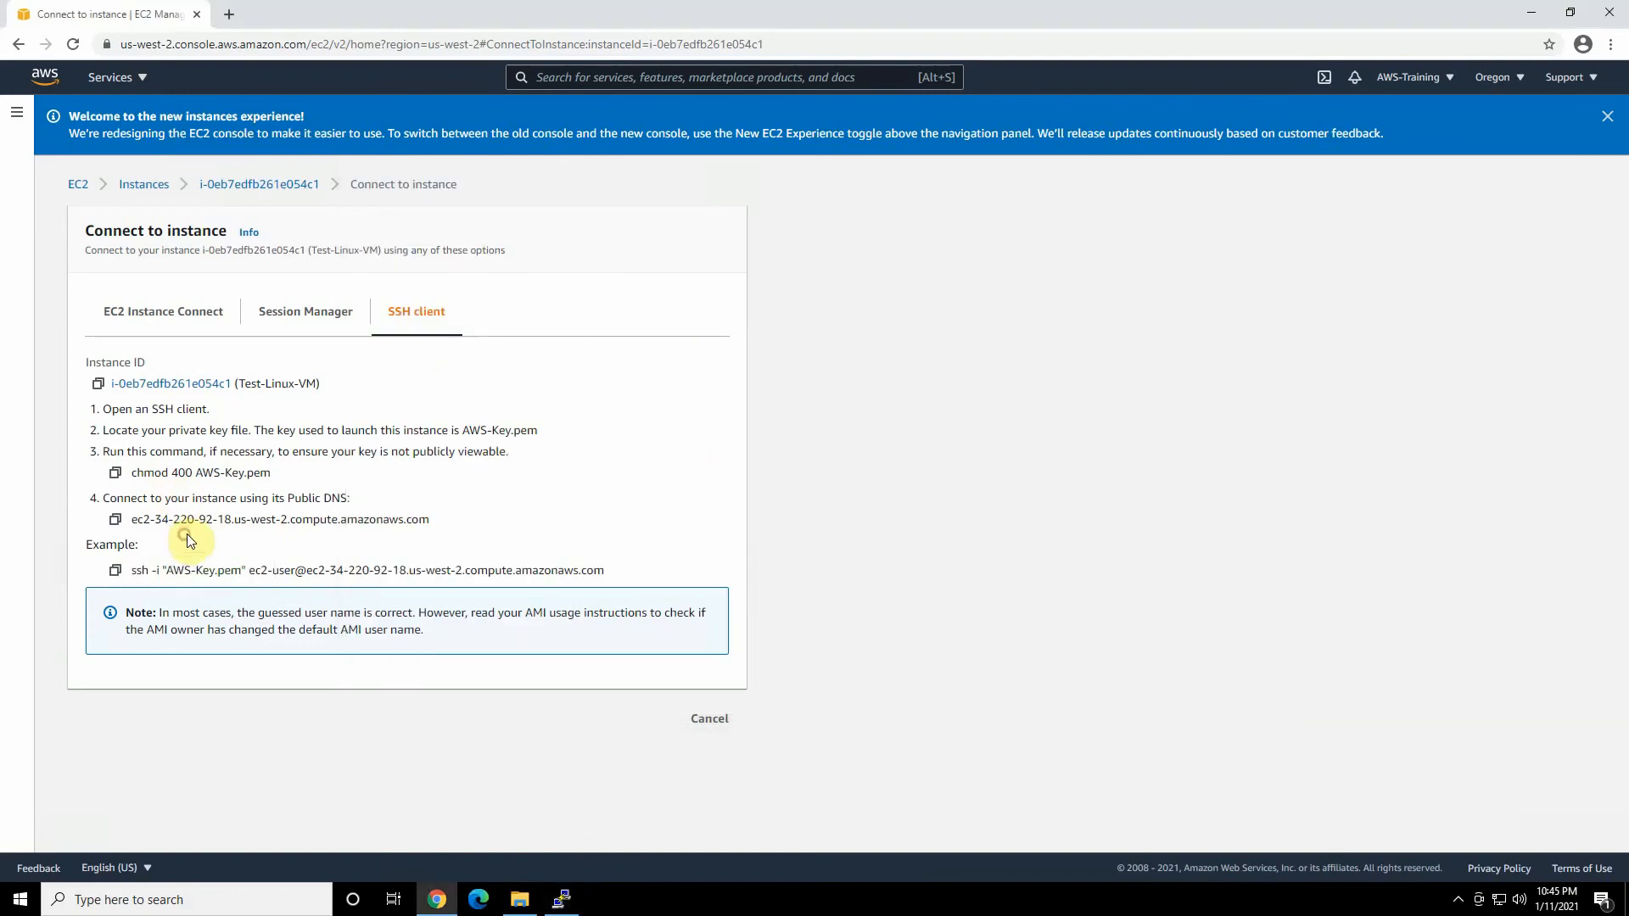
left_click(115, 520)
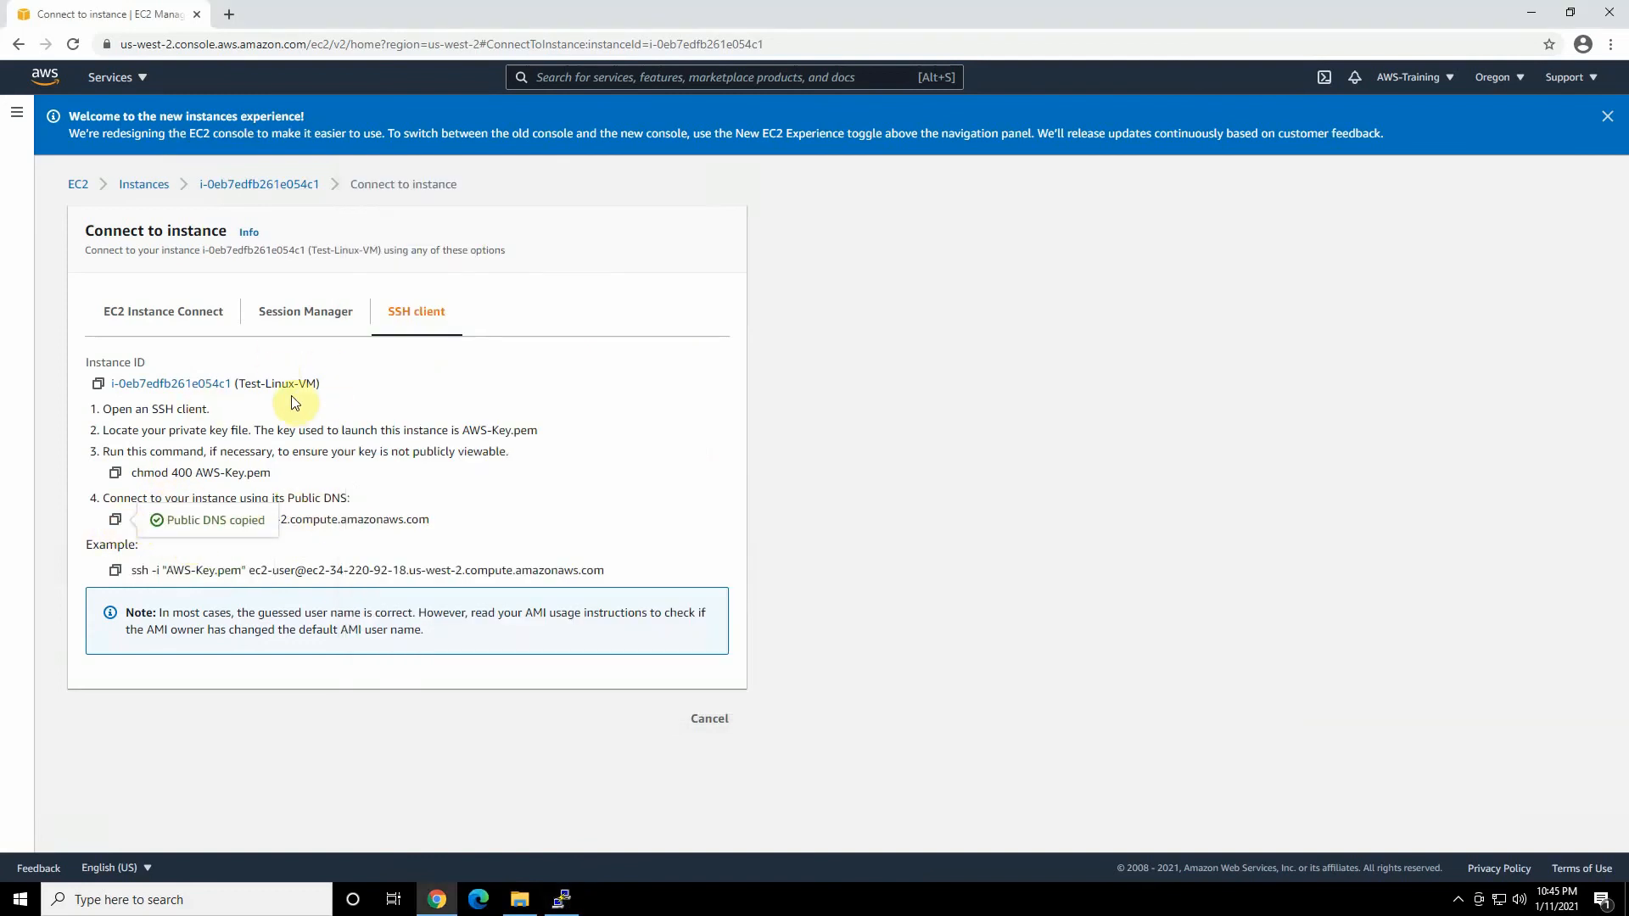
left_click(564, 897)
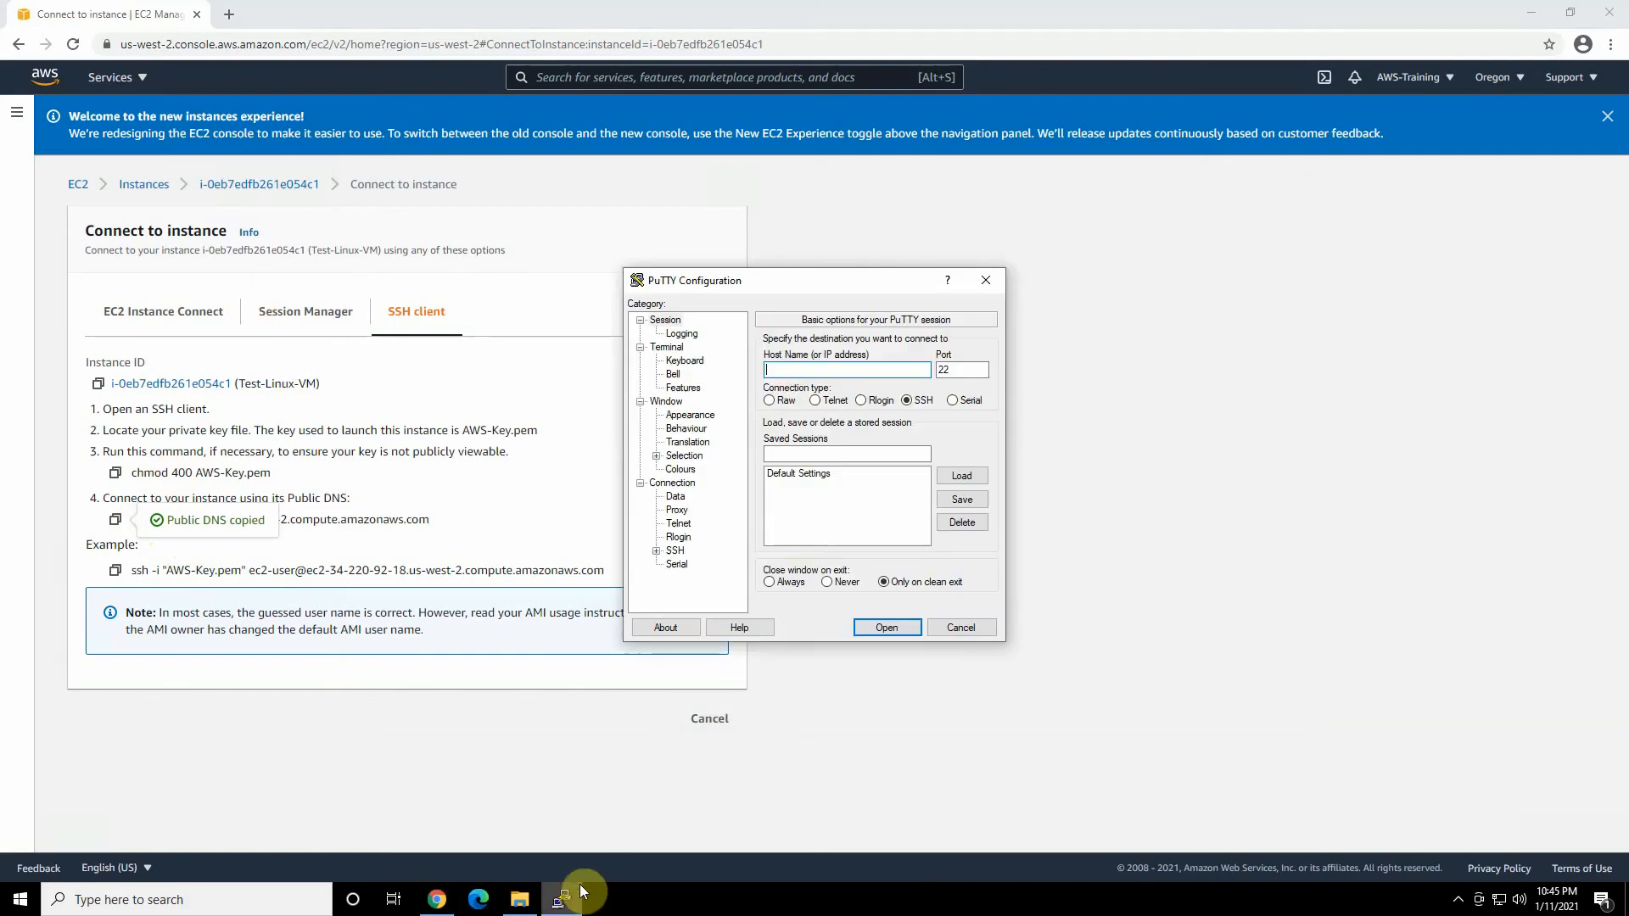
right_click(785, 370)
left_click(828, 440)
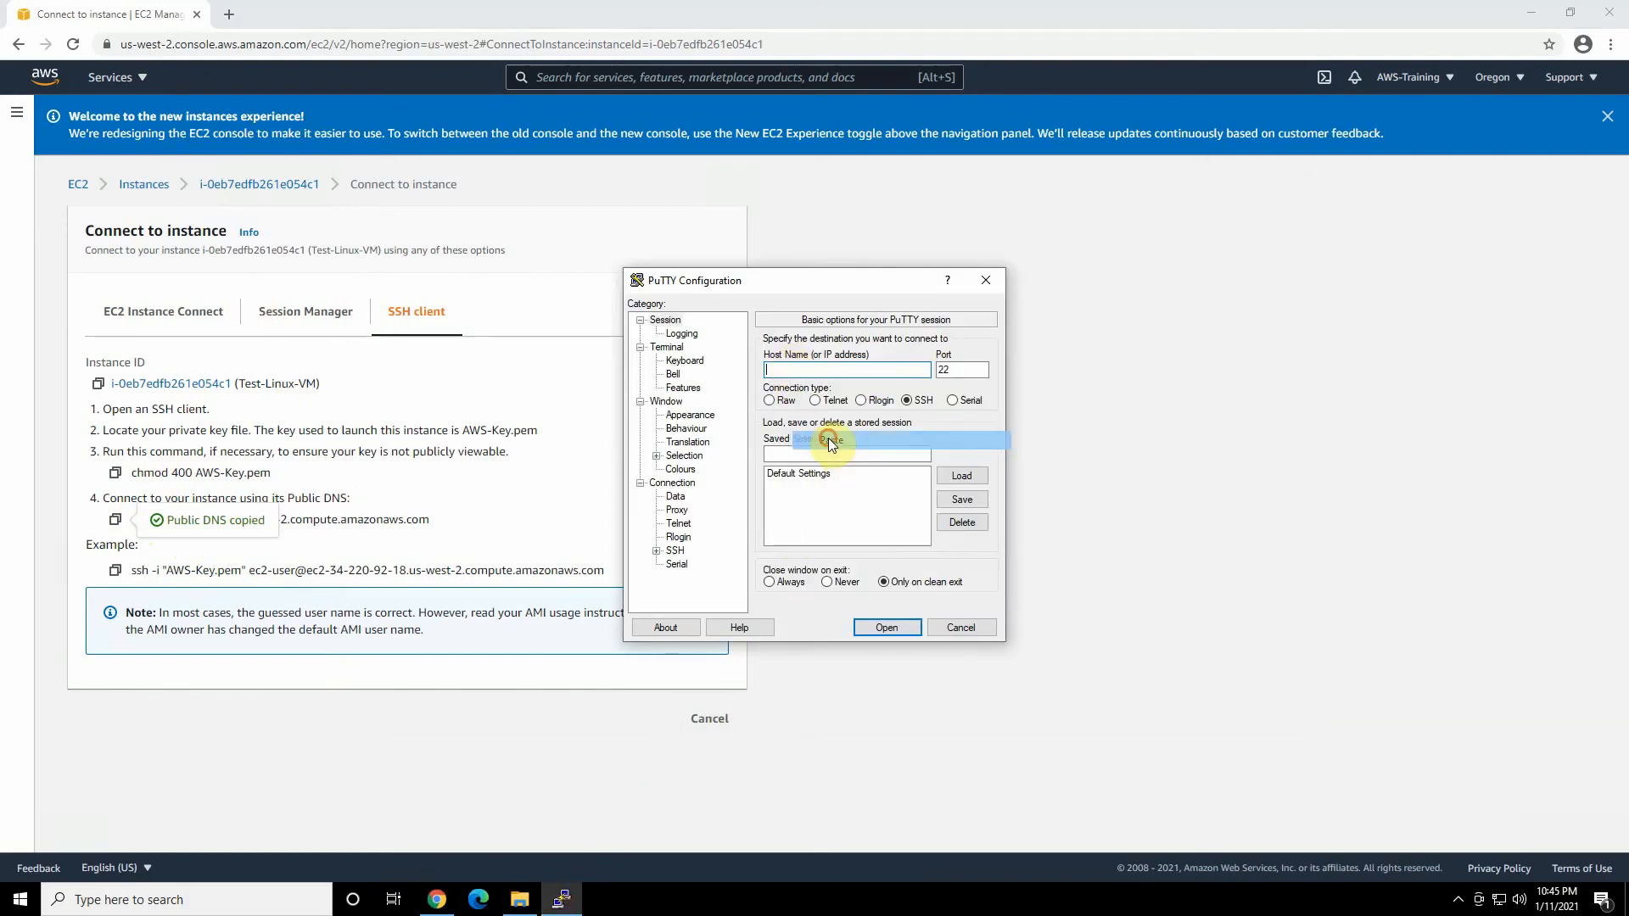
Set AWS-Key from the Downloads folder as the private key file for PuTTY's SSH authentication
left_click(663, 553)
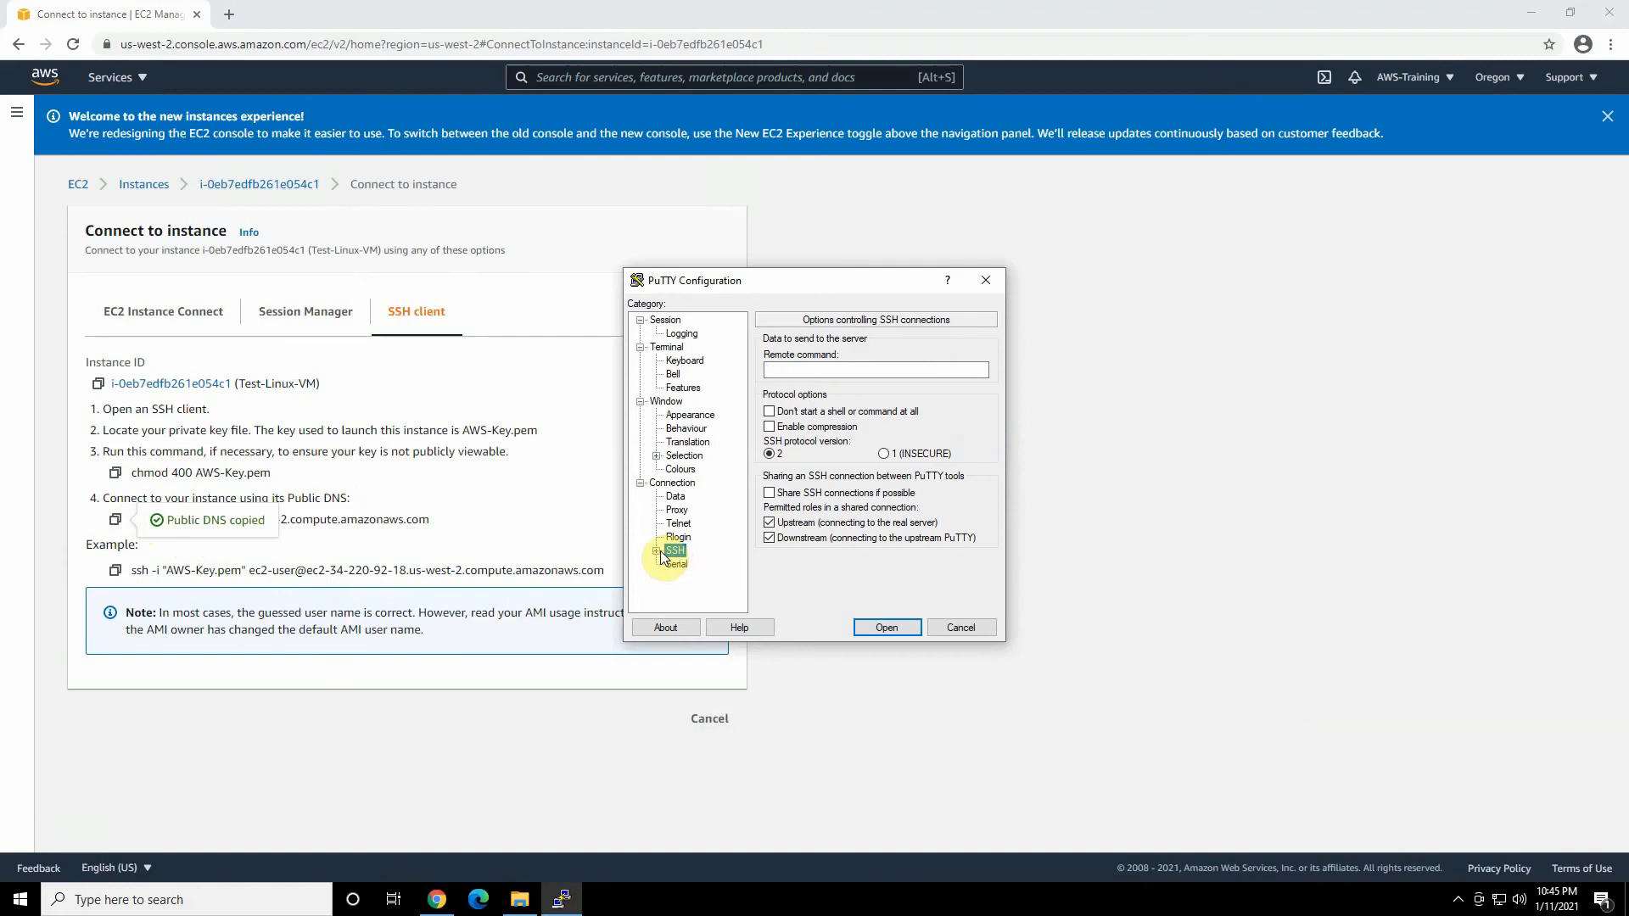
left_click(659, 551)
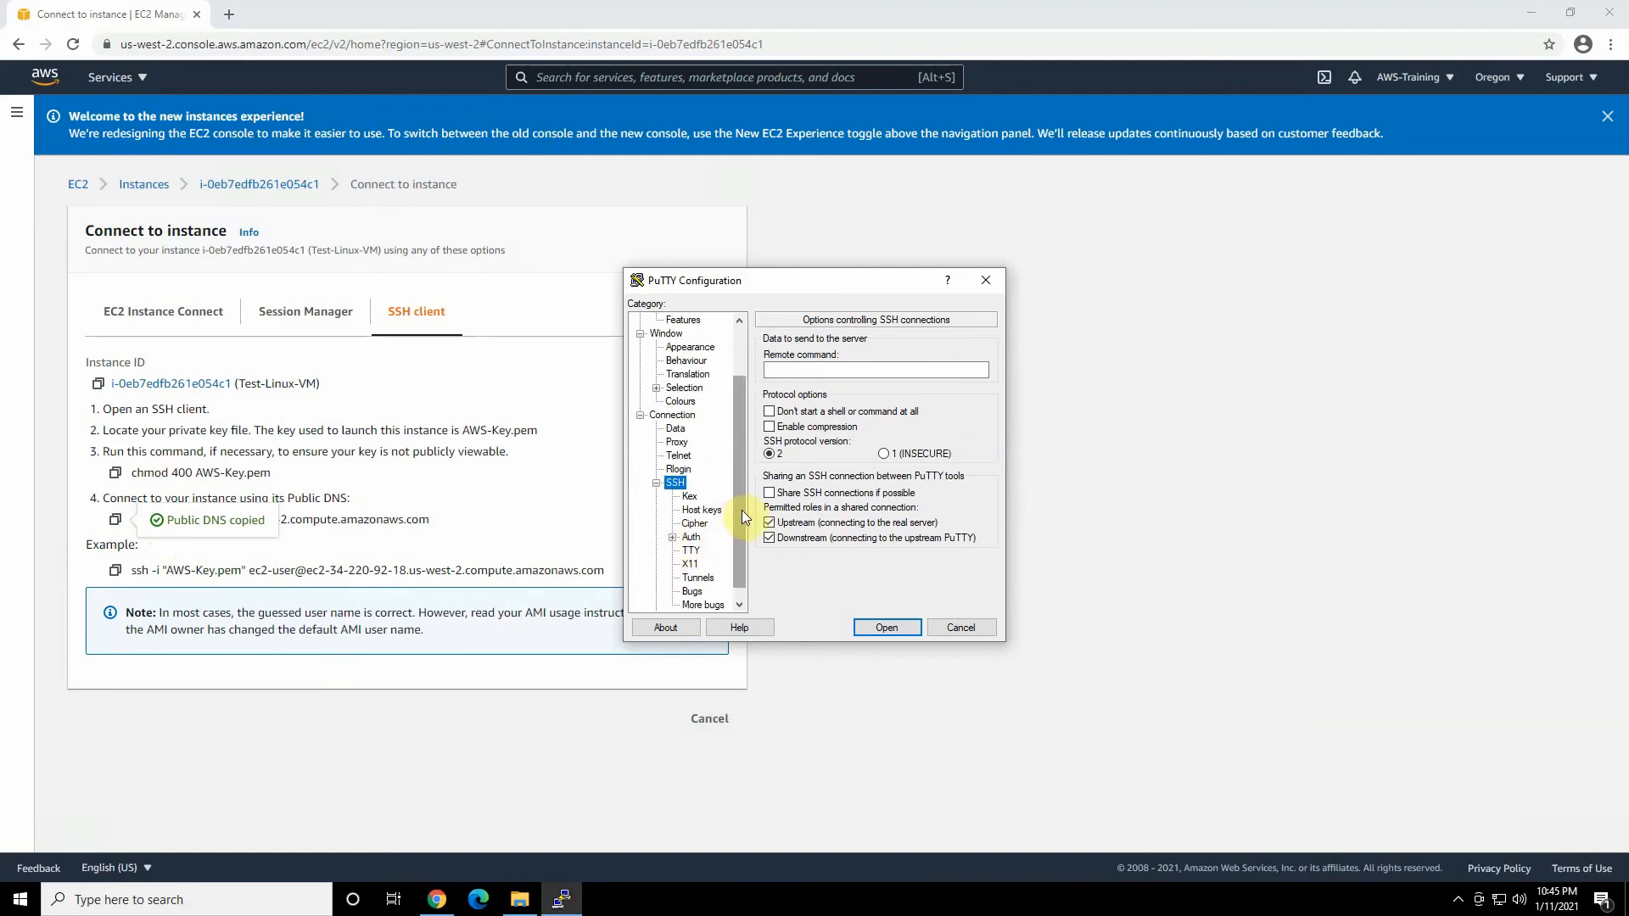
left_click(689, 536)
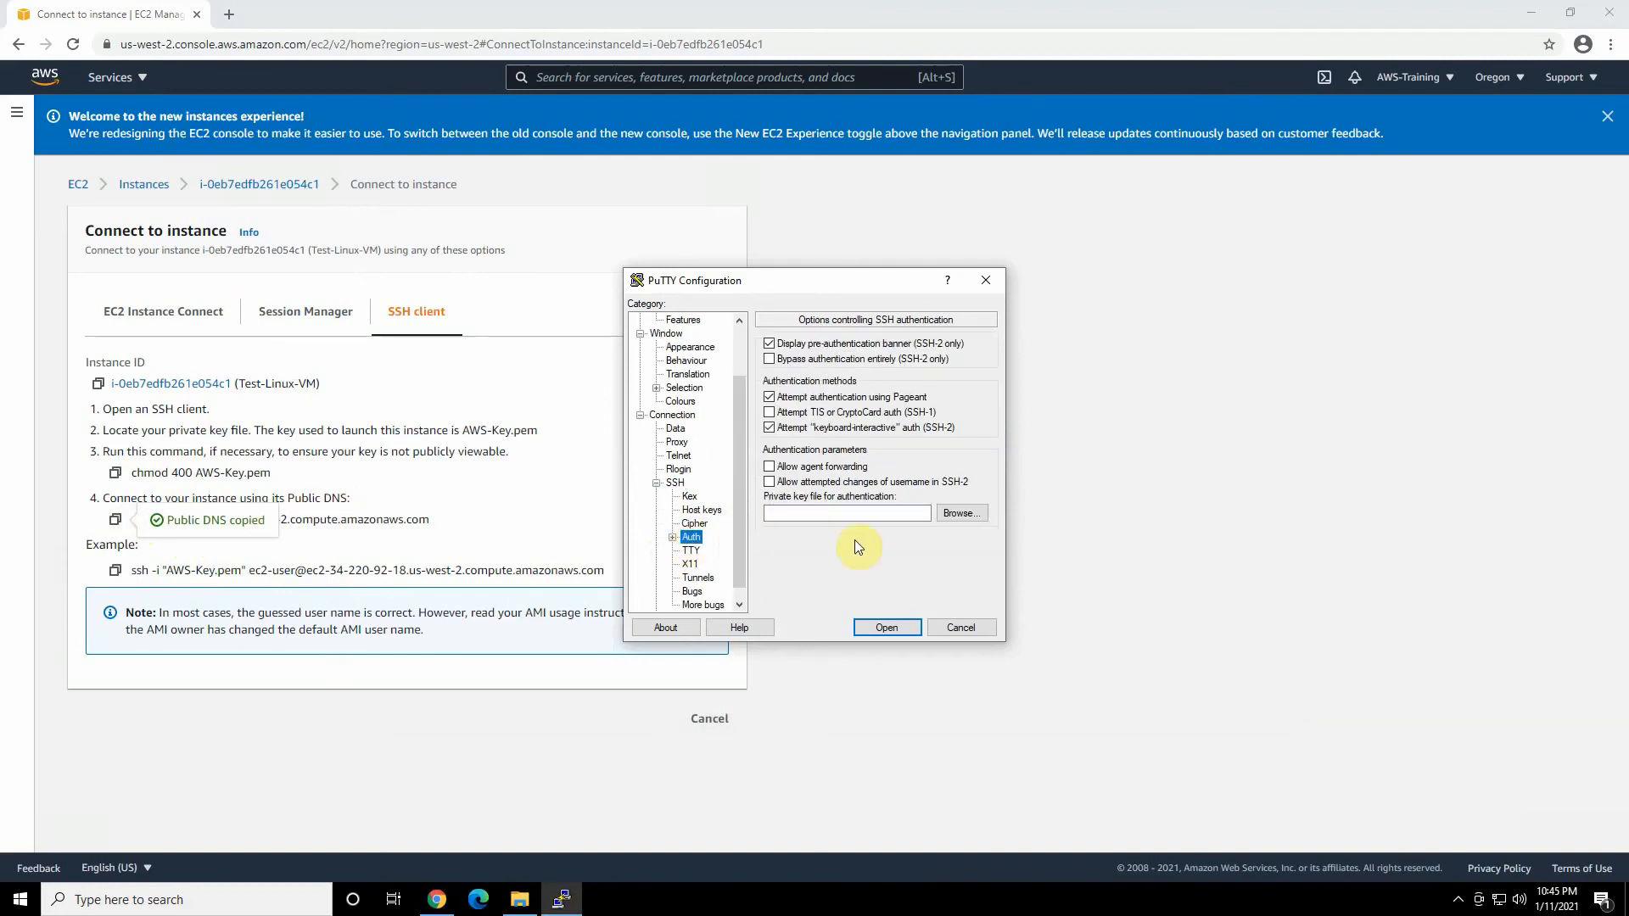
left_click(959, 513)
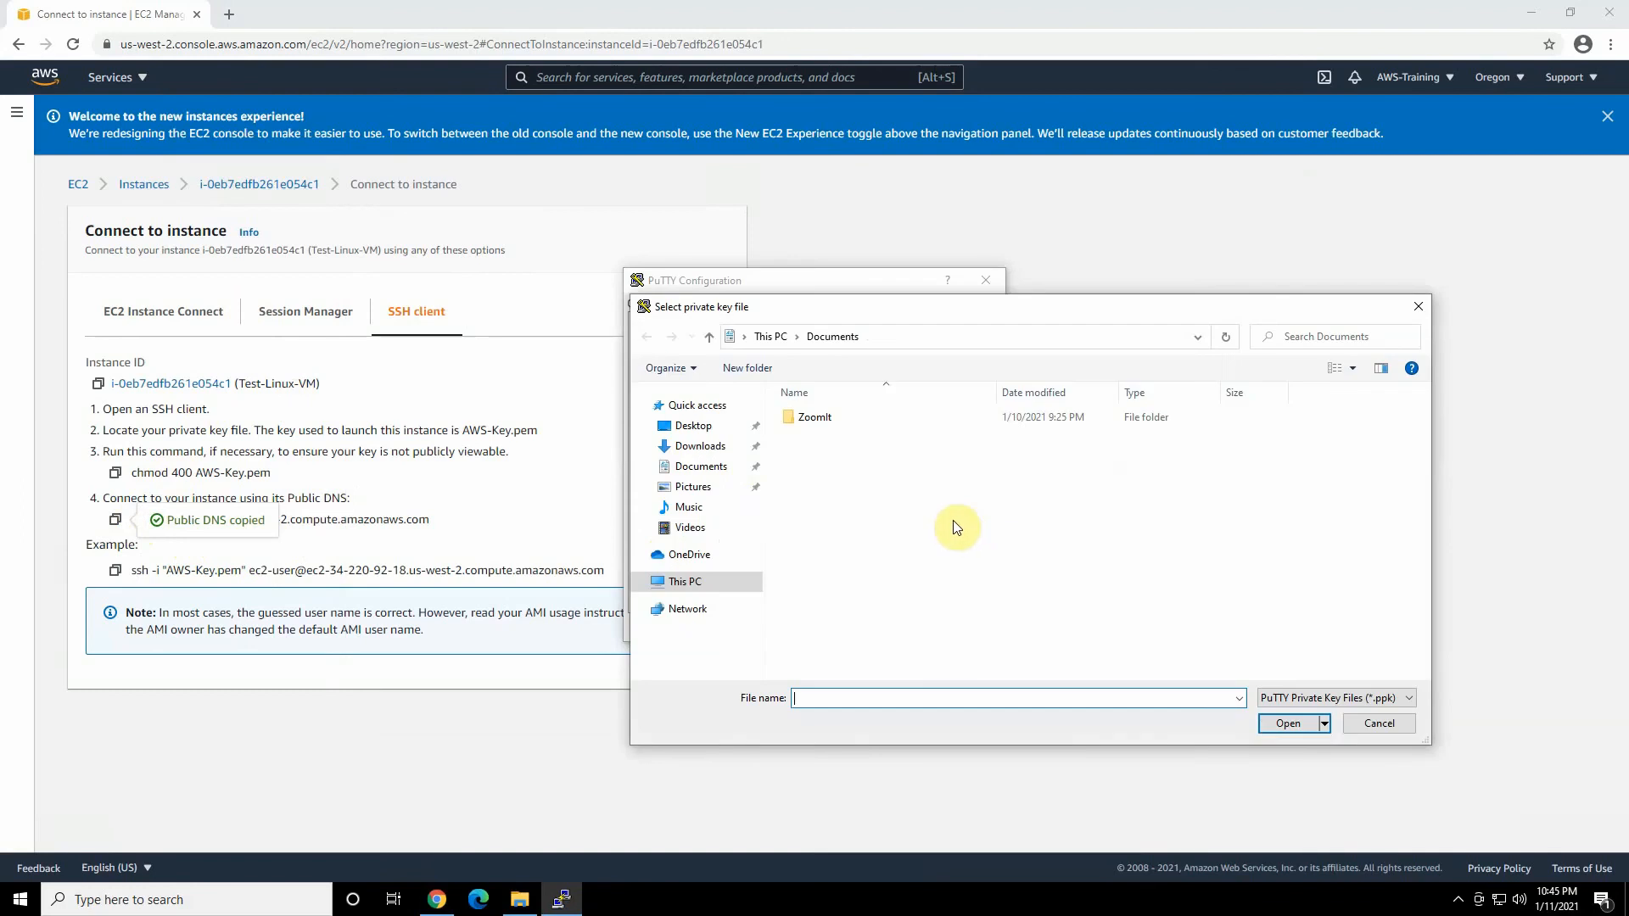
left_click(698, 446)
left_click(822, 448)
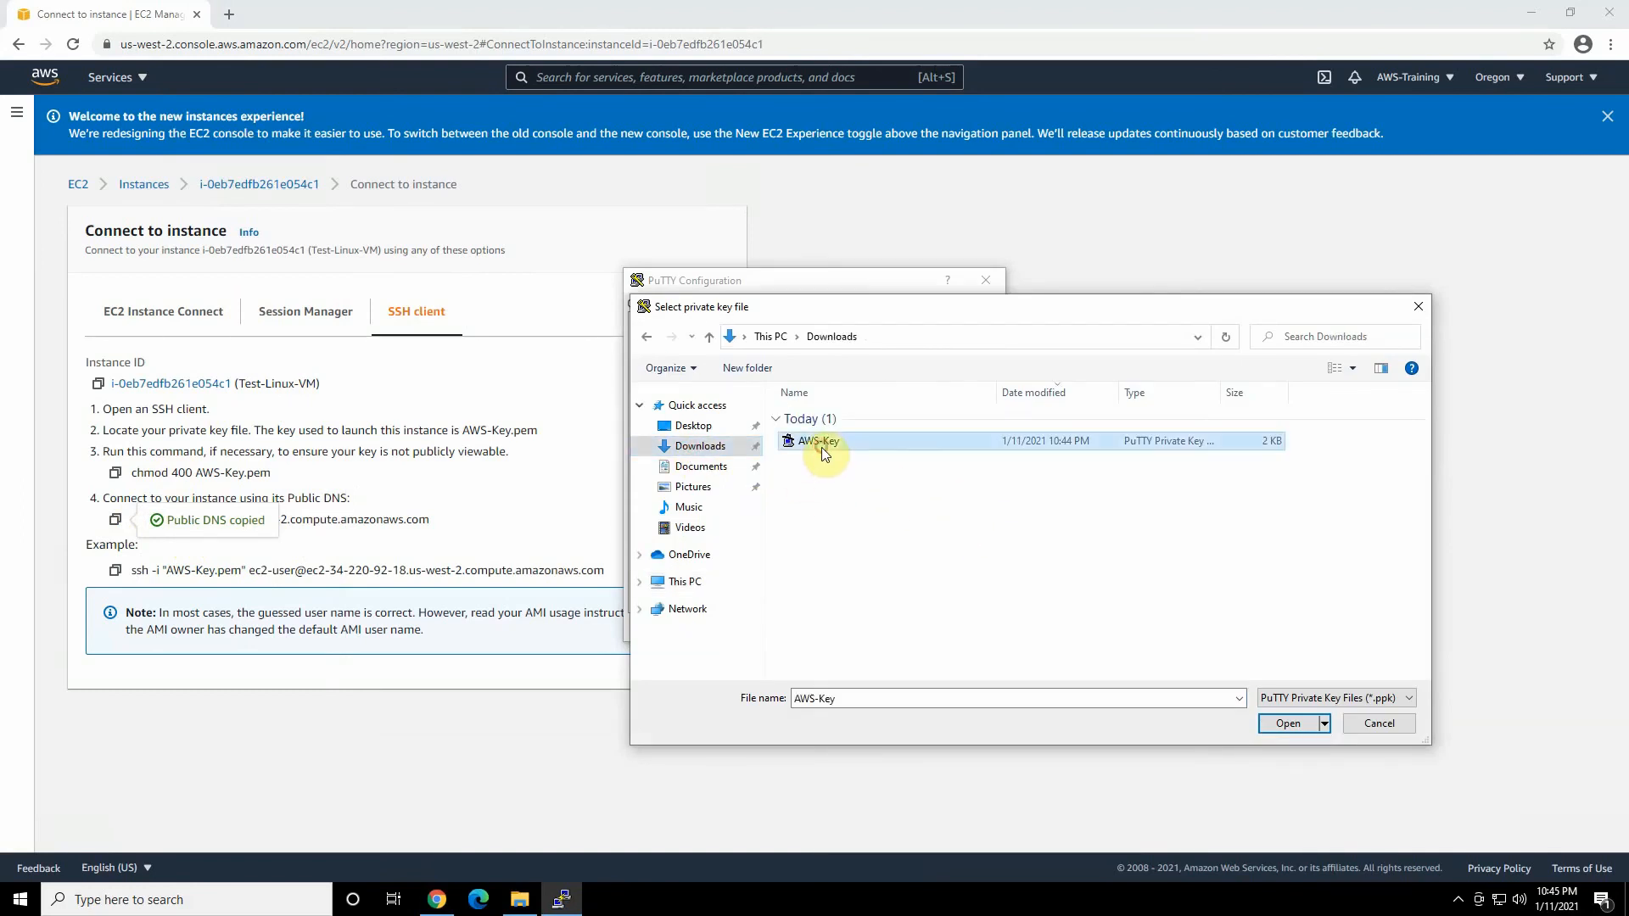
left_click(1289, 723)
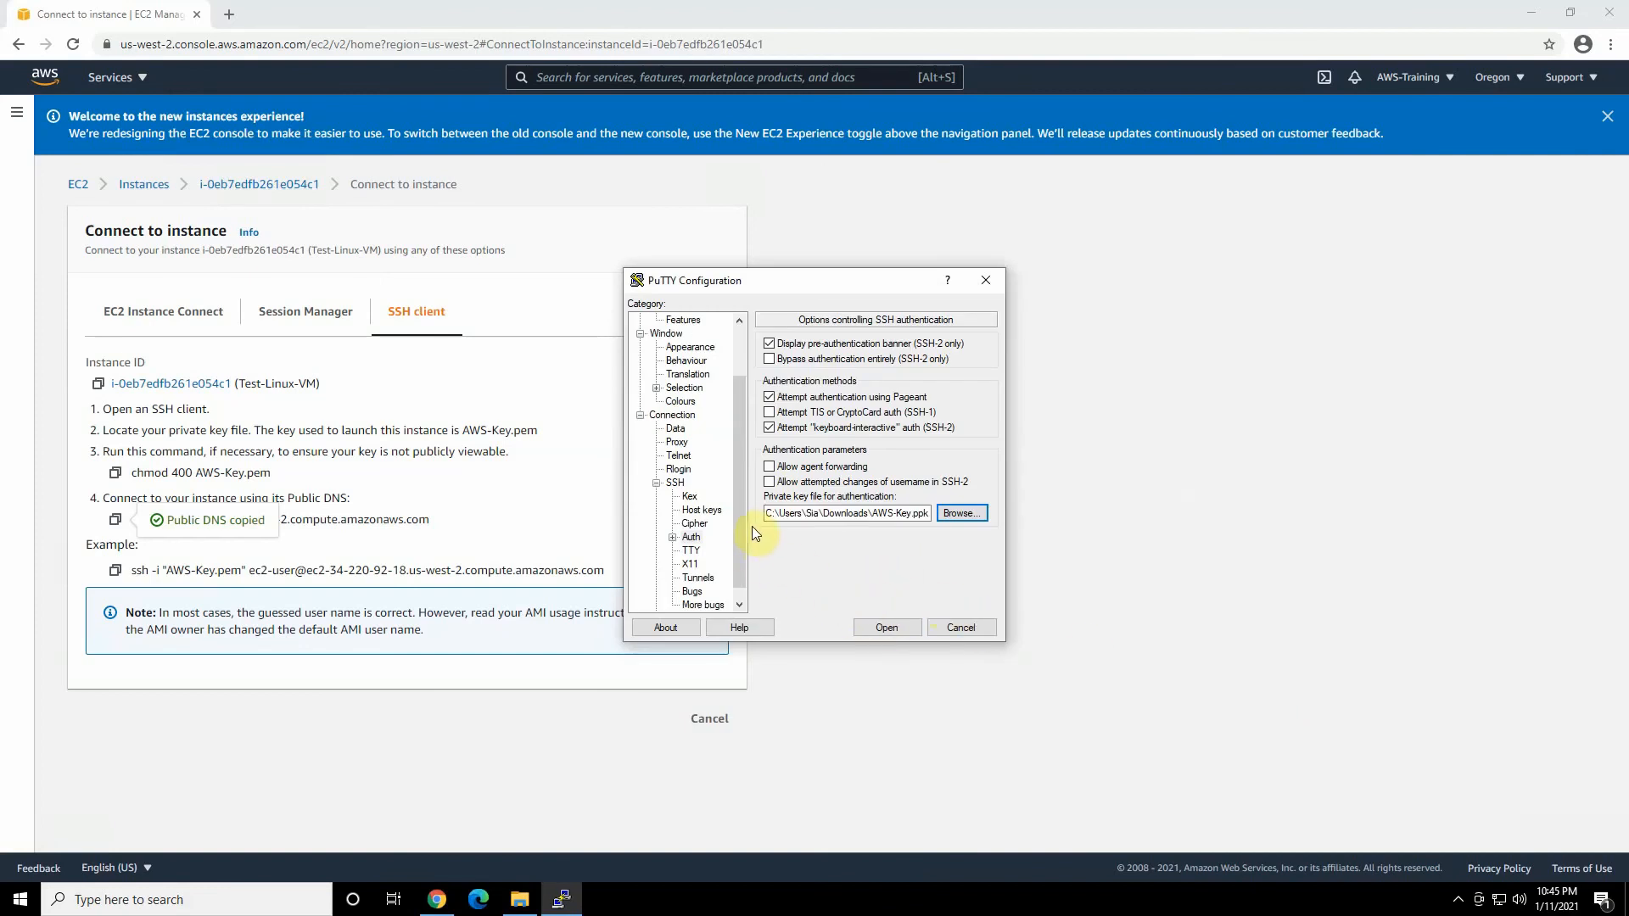
Open the PuTTY session to the instance, accept its host key and log in as ec2-user
left_click_drag(741, 520, 742, 442)
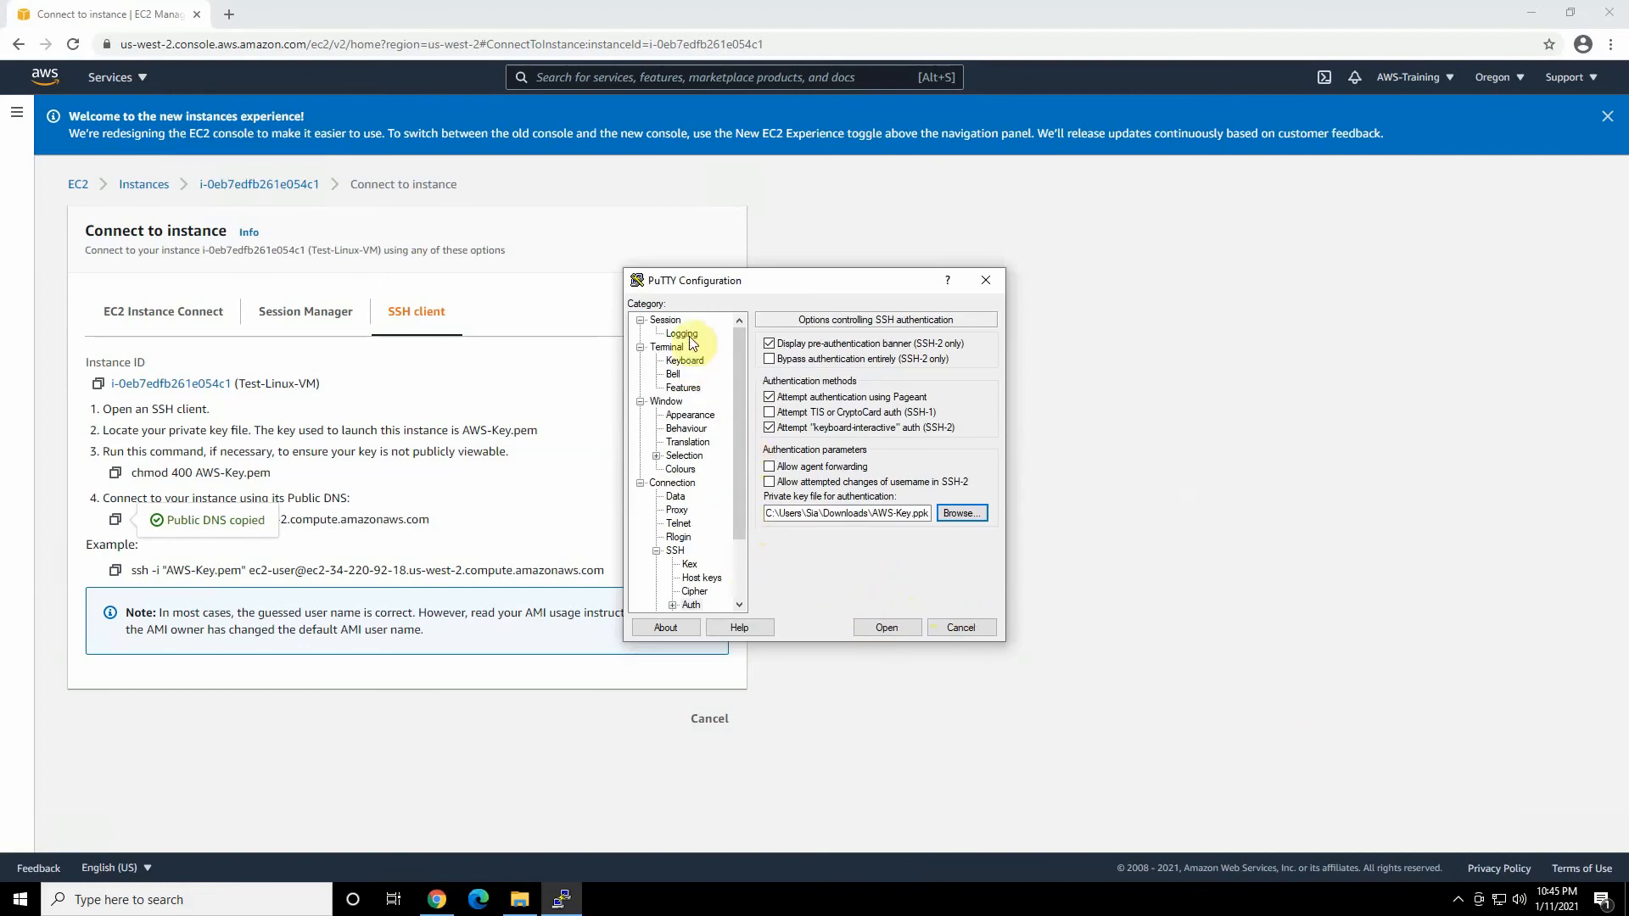
left_click(665, 320)
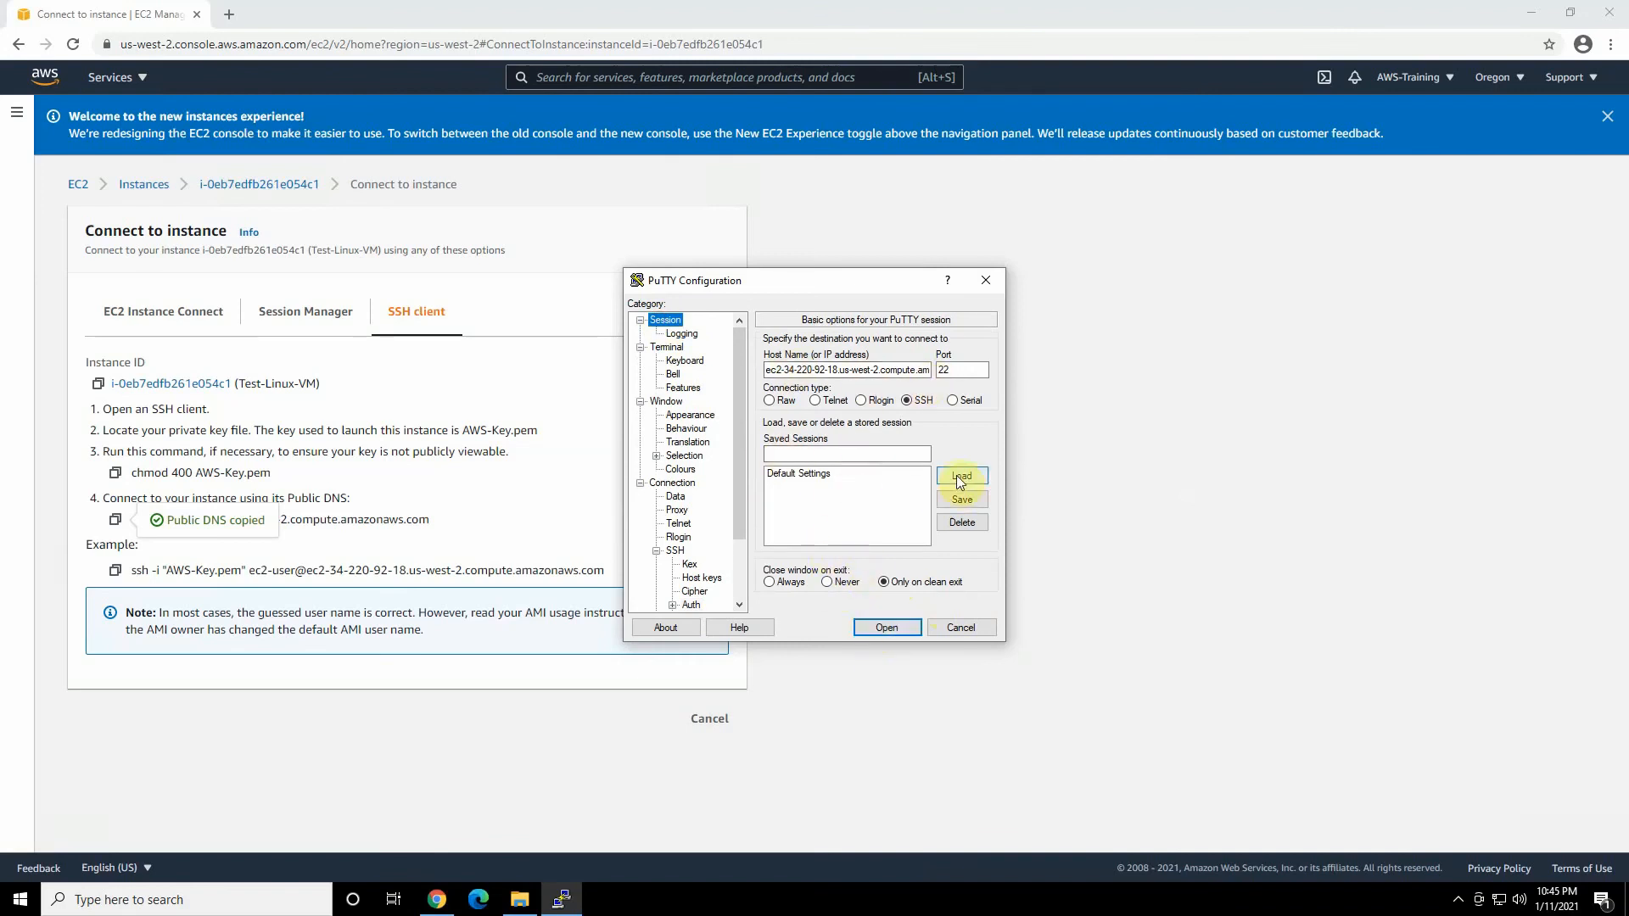
left_click(887, 630)
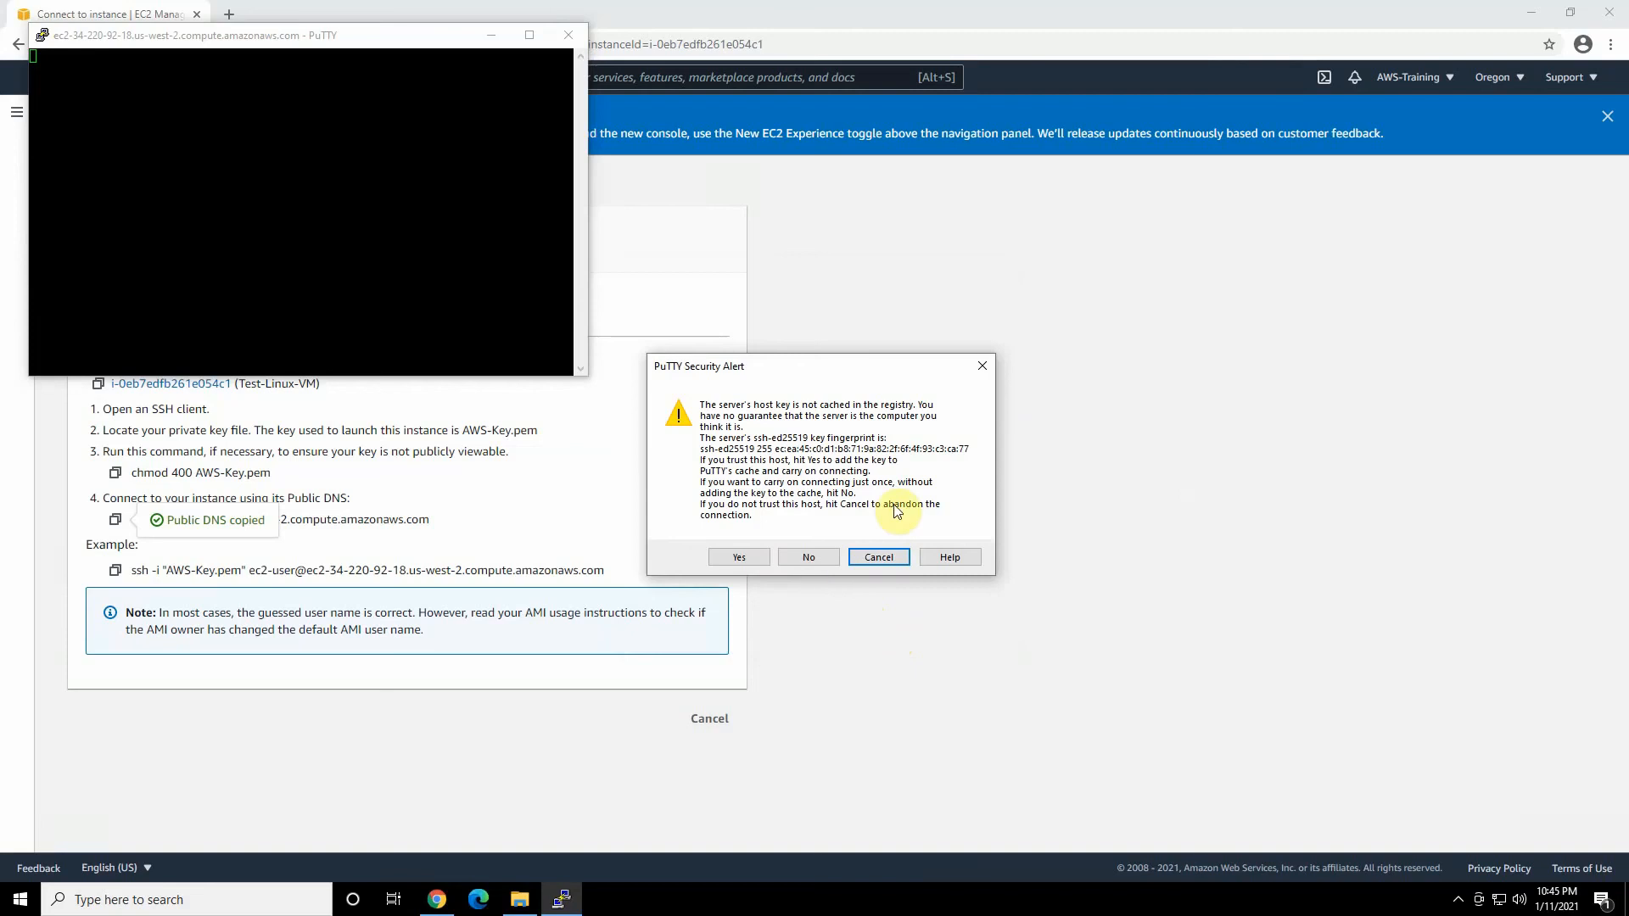
left_click(734, 560)
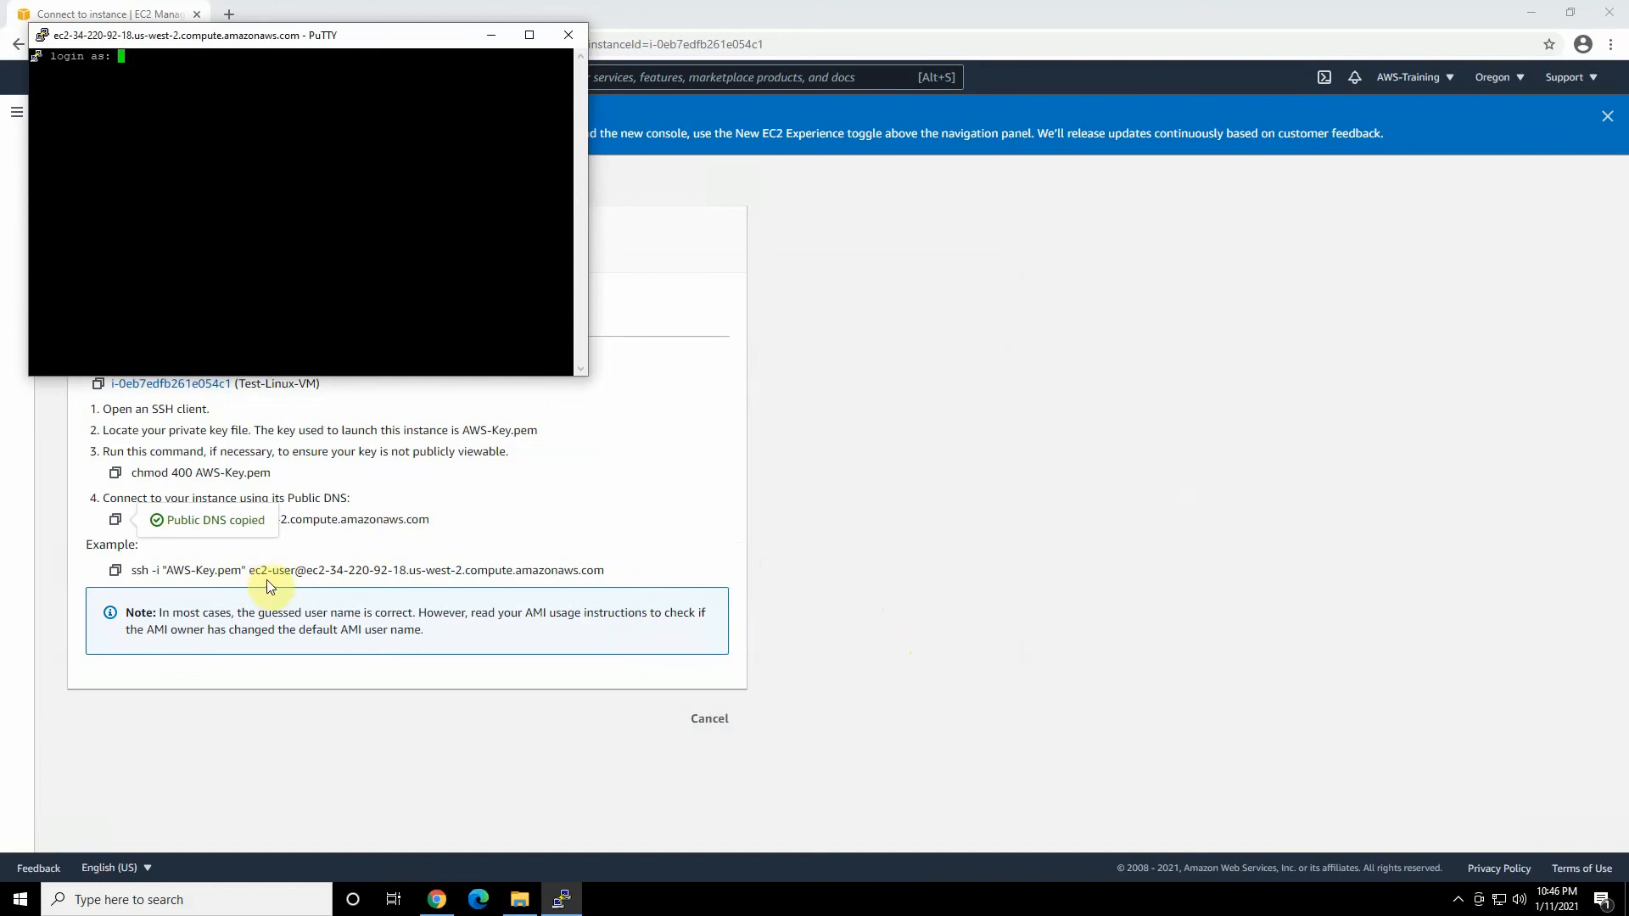
left_click(279, 173)
type("ec2-user")
key("Return")
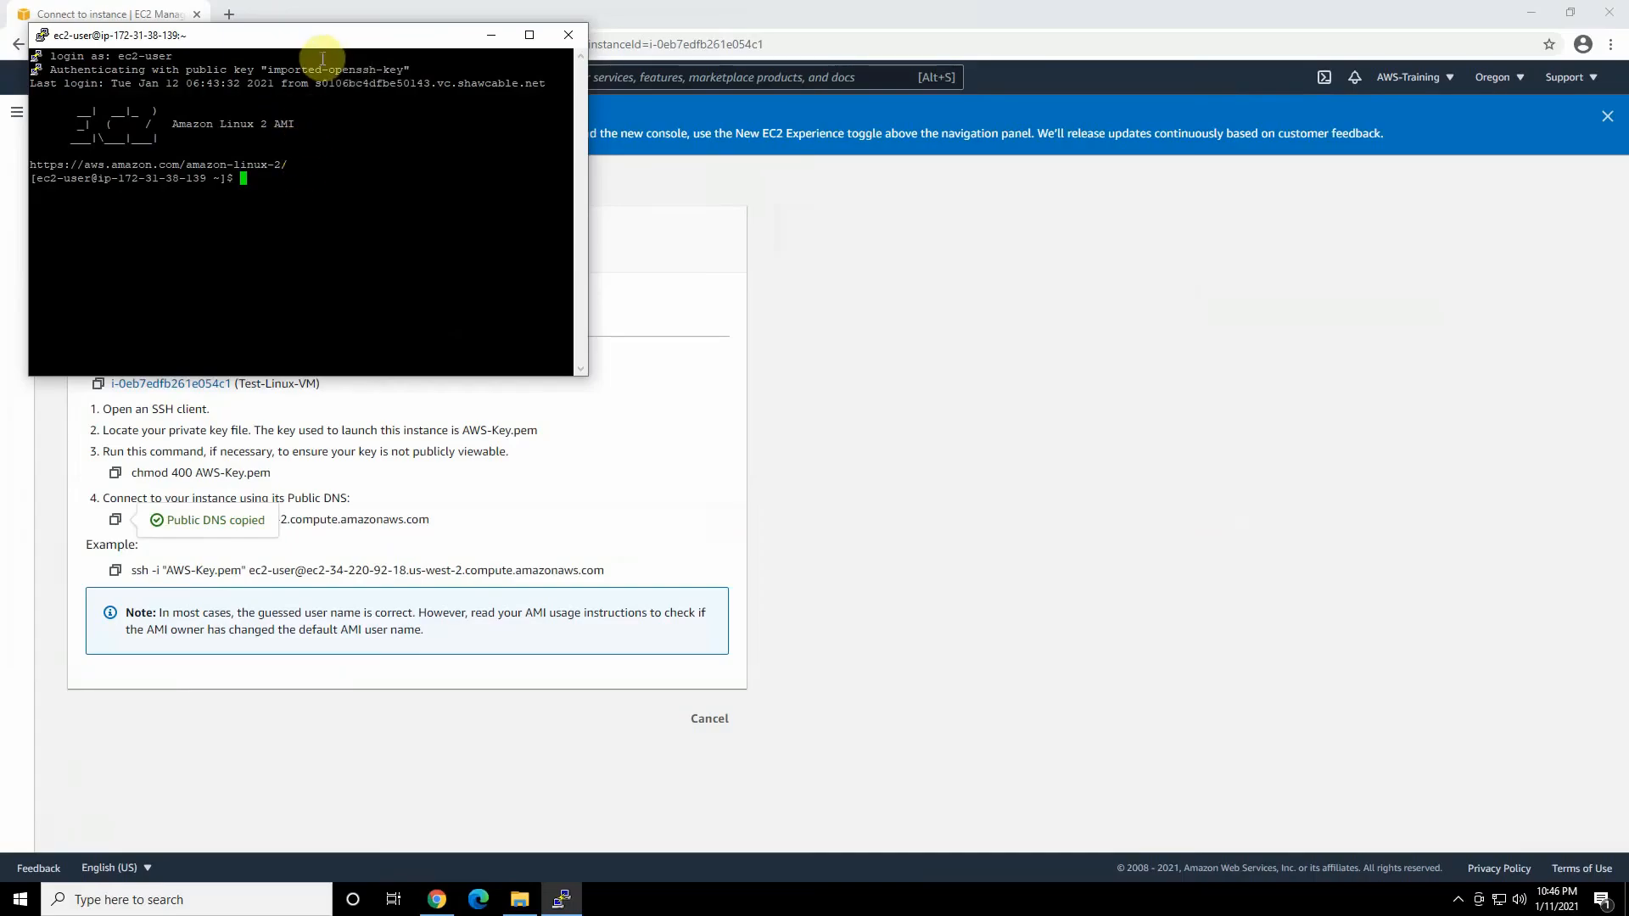
Move and enlarge the PuTTY terminal window, and run ls and echo test on the instance
left_click_drag(326, 37, 731, 177)
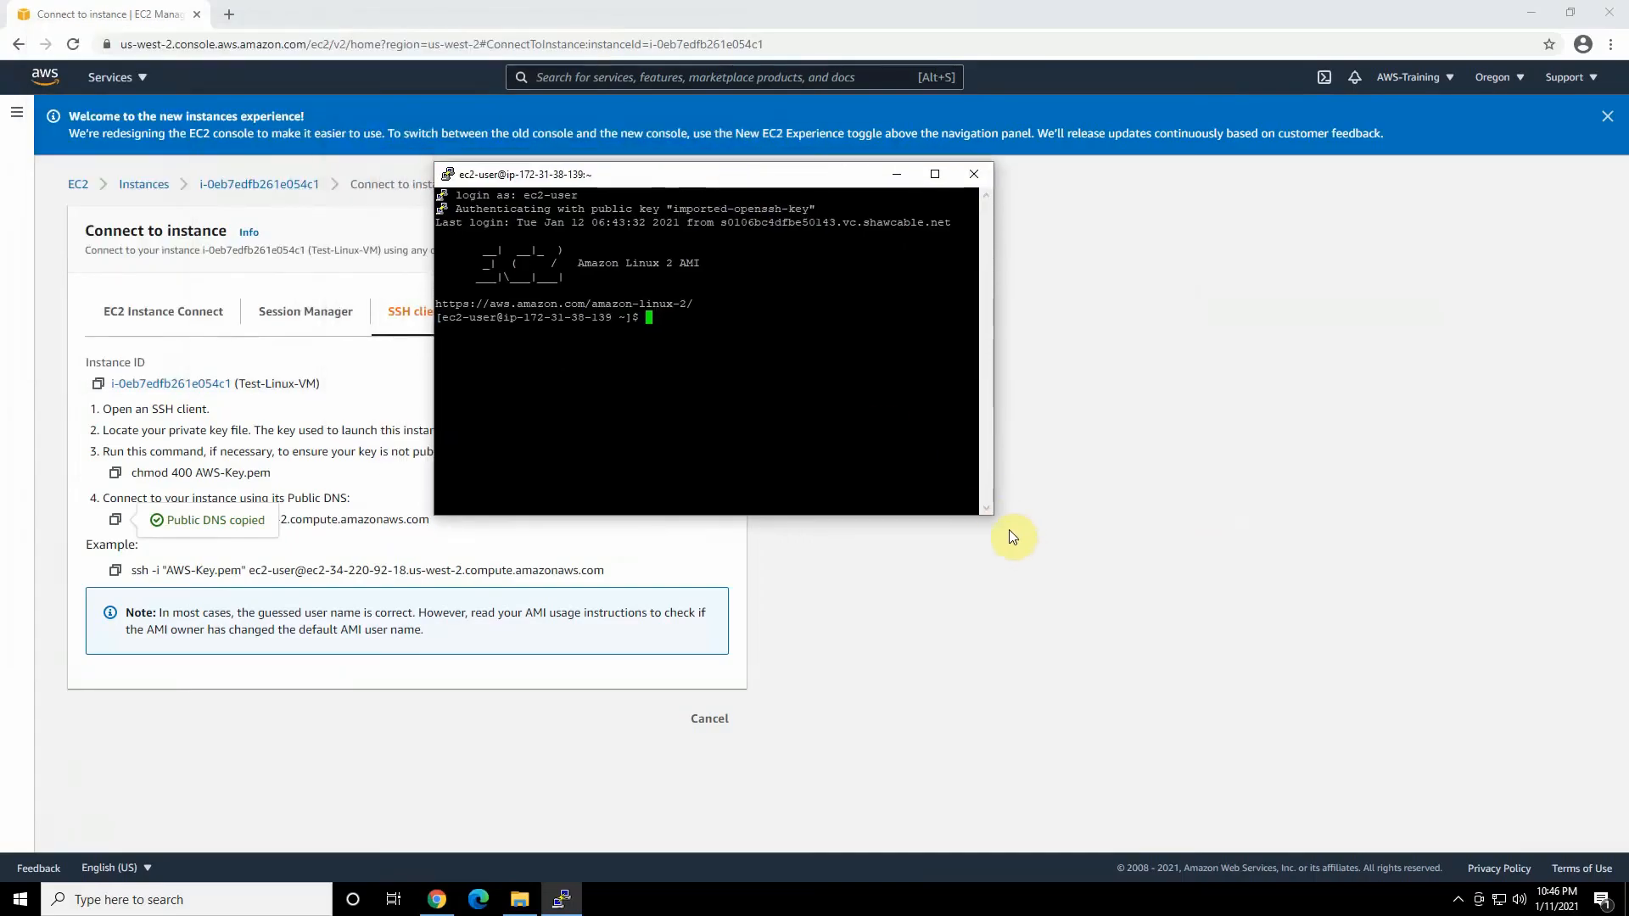
left_click_drag(992, 514, 1222, 621)
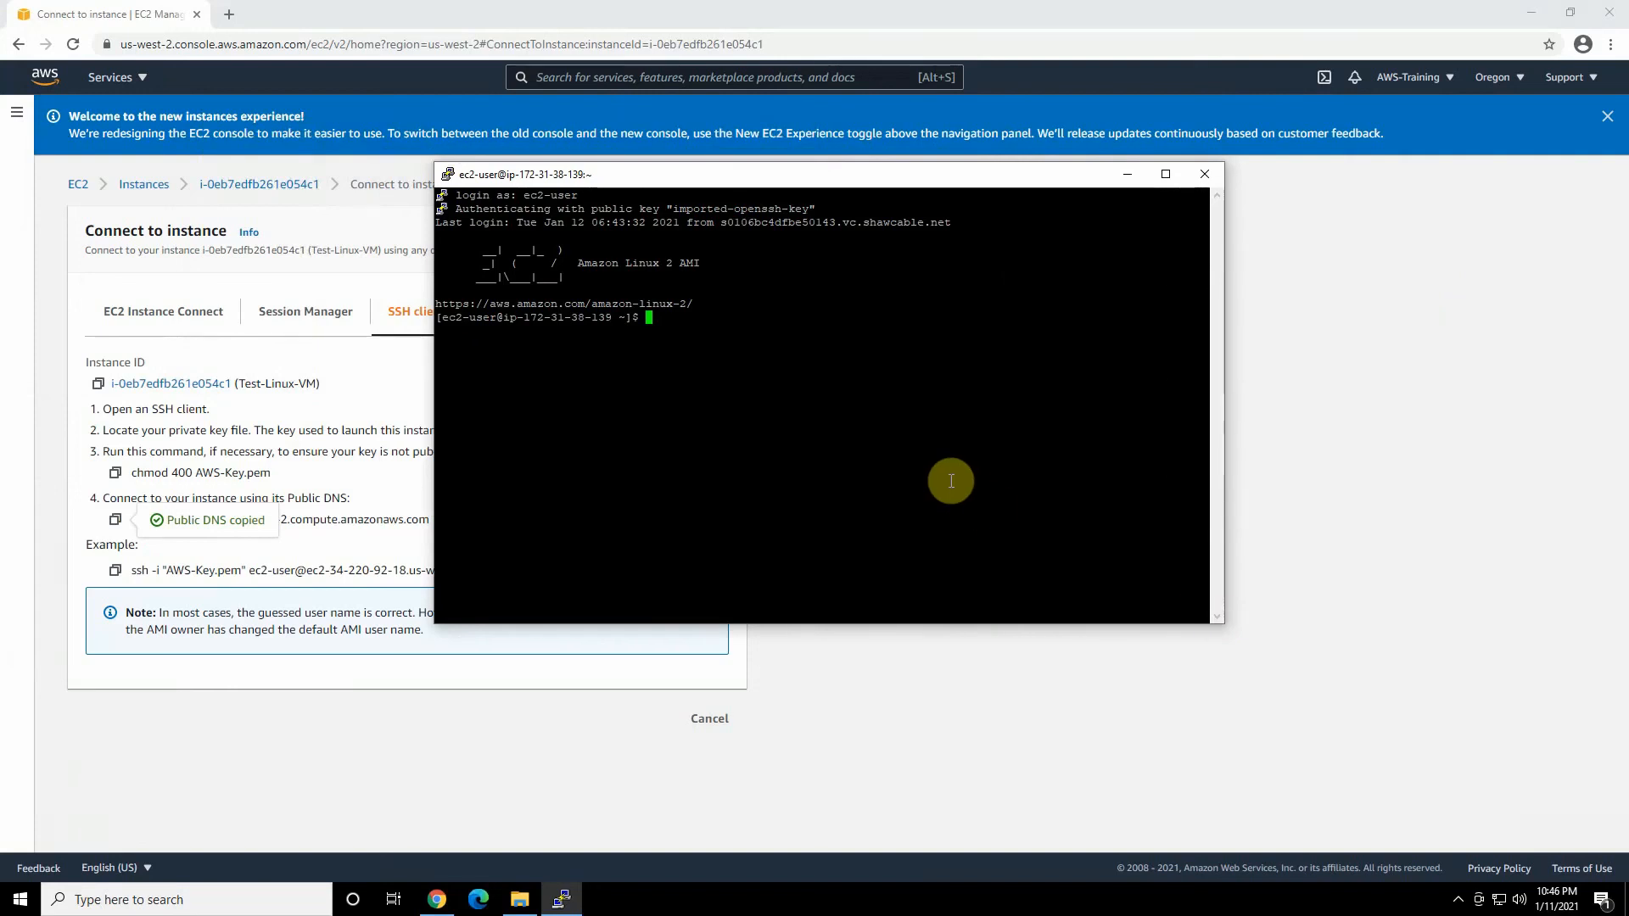
type("ls")
key("Return")
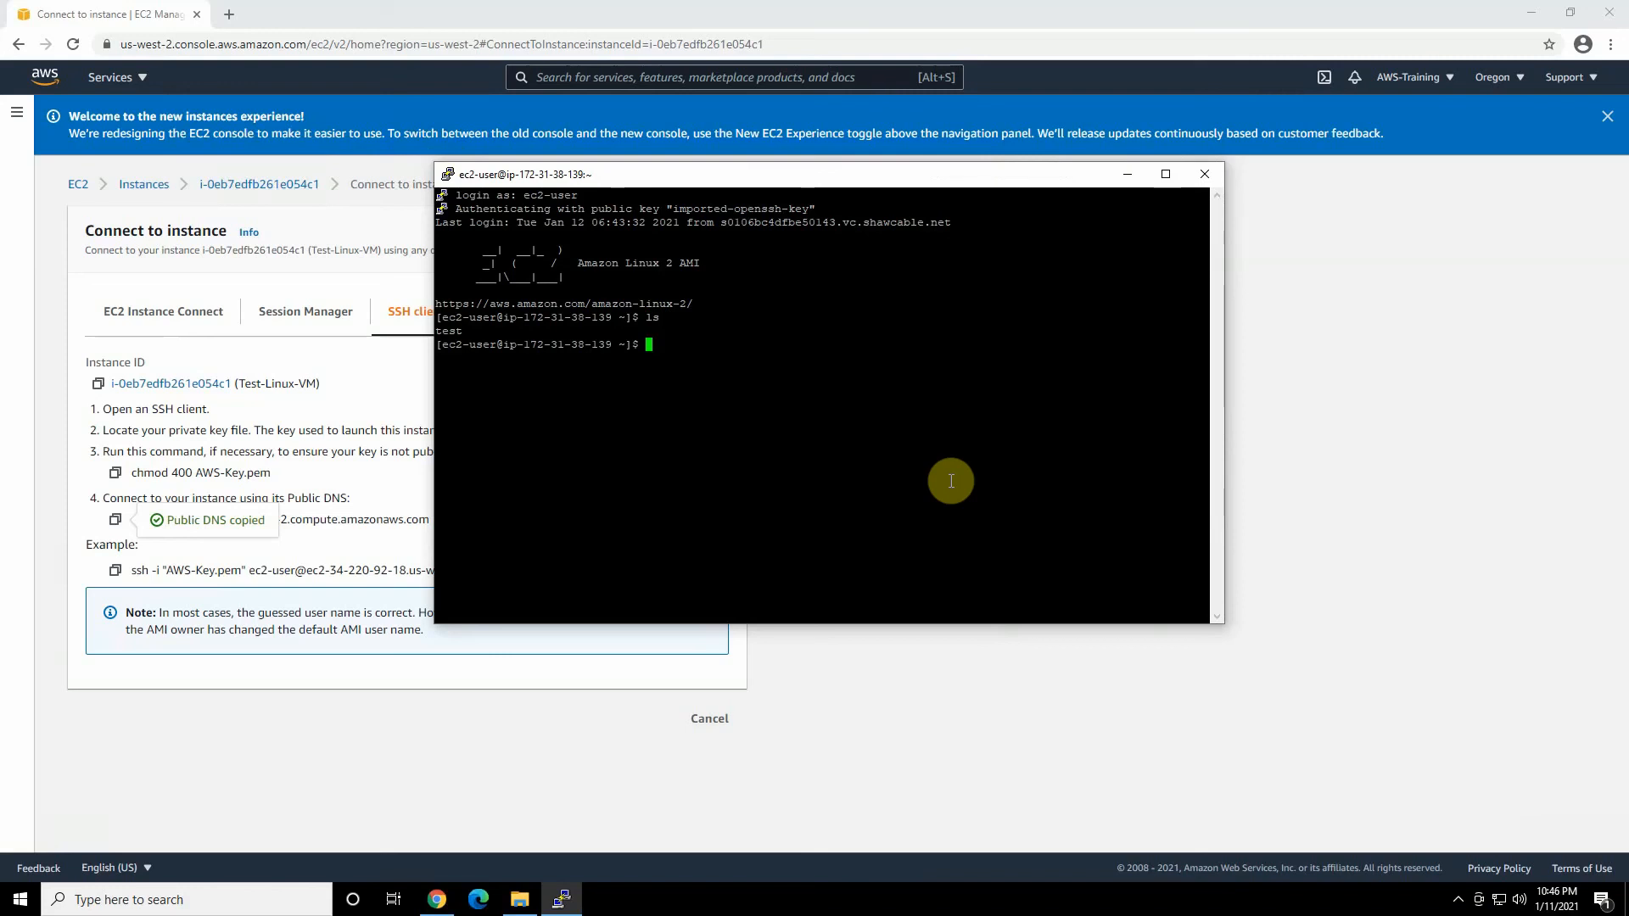
type("echo test")
key("Return")
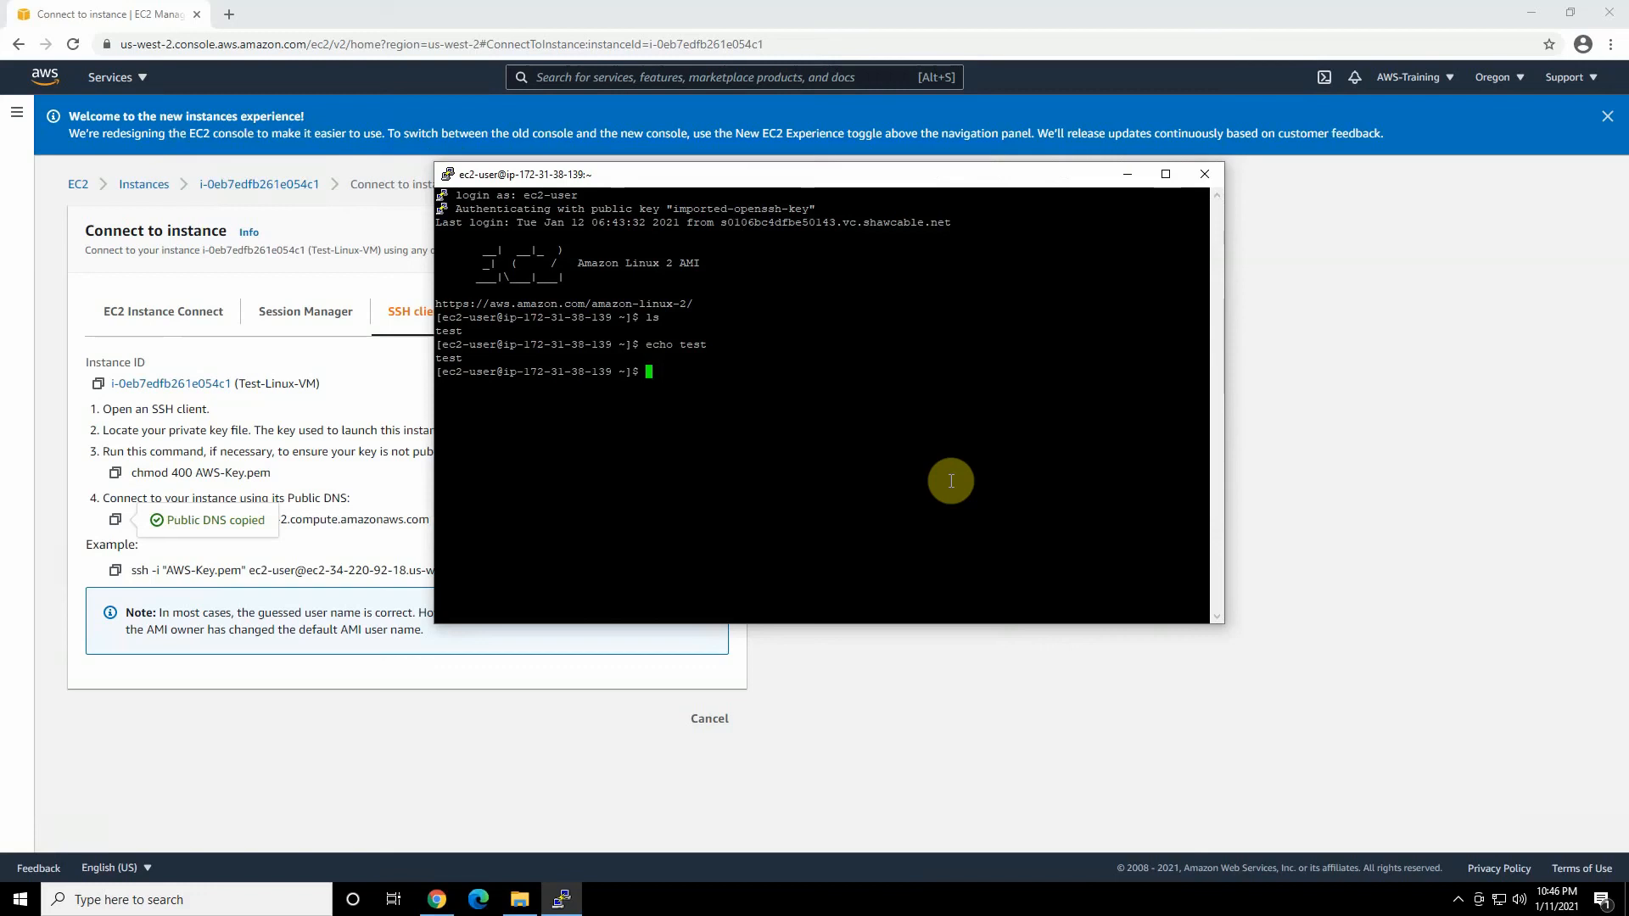
Clear the stray characters from the prompt and end the PuTTY session with exit
type("??!")
key("BackSpace")
key("BackSpace")
key("BackSpace")
type("exit")
key("Return")
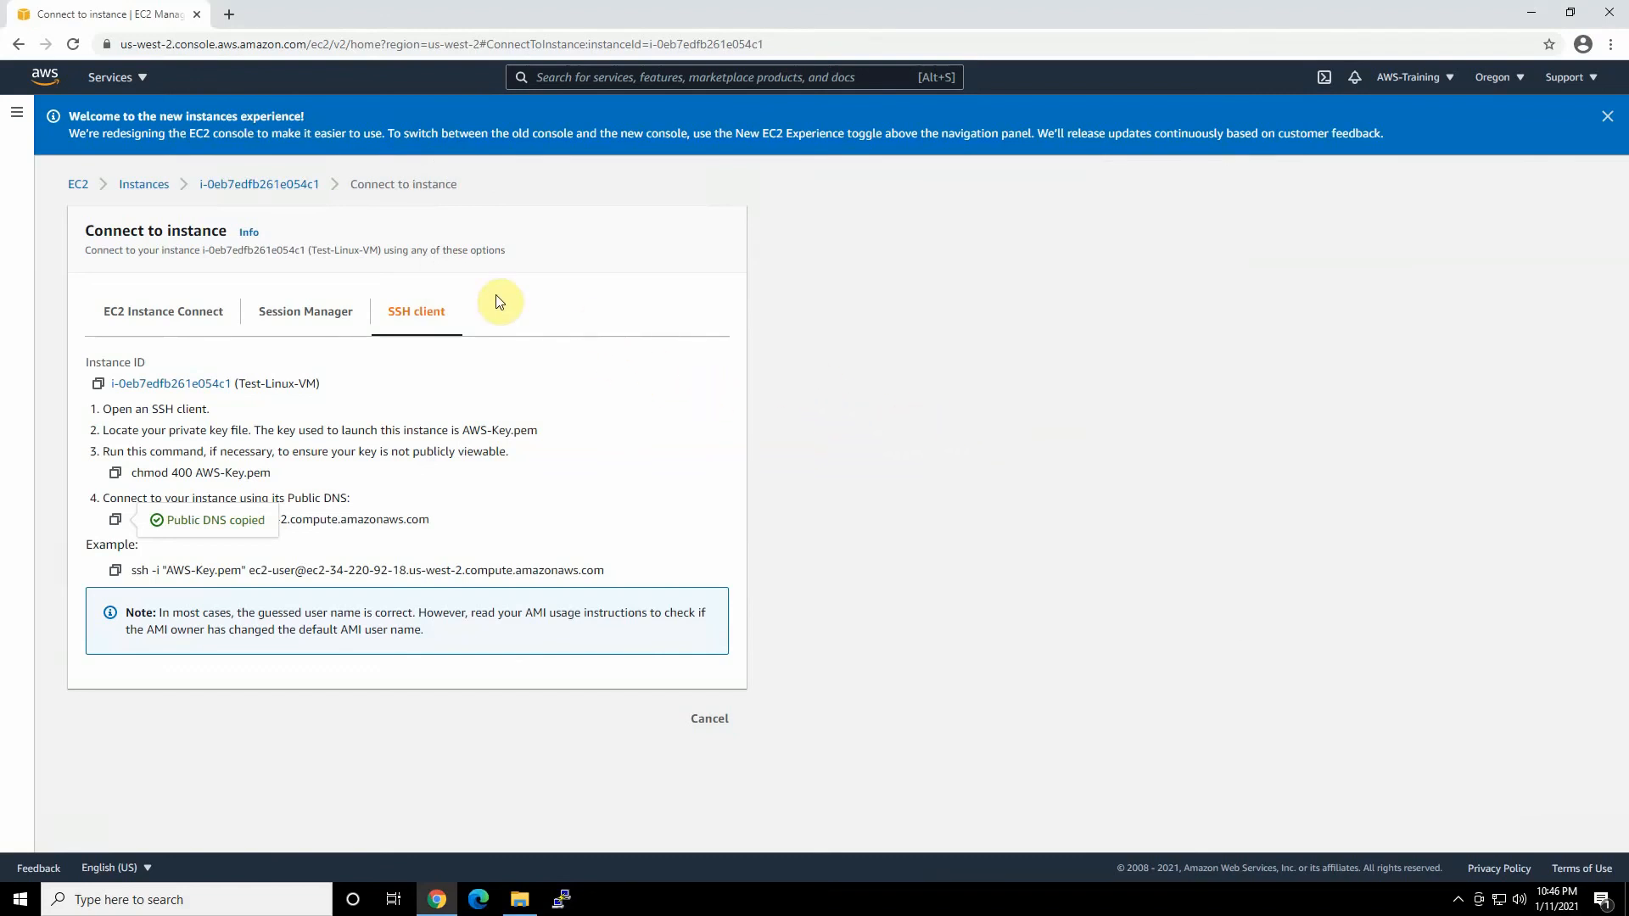
Review the EC2 Instance Connect option for Test-Linux-VM and return to the instances list without connecting
left_click(145, 184)
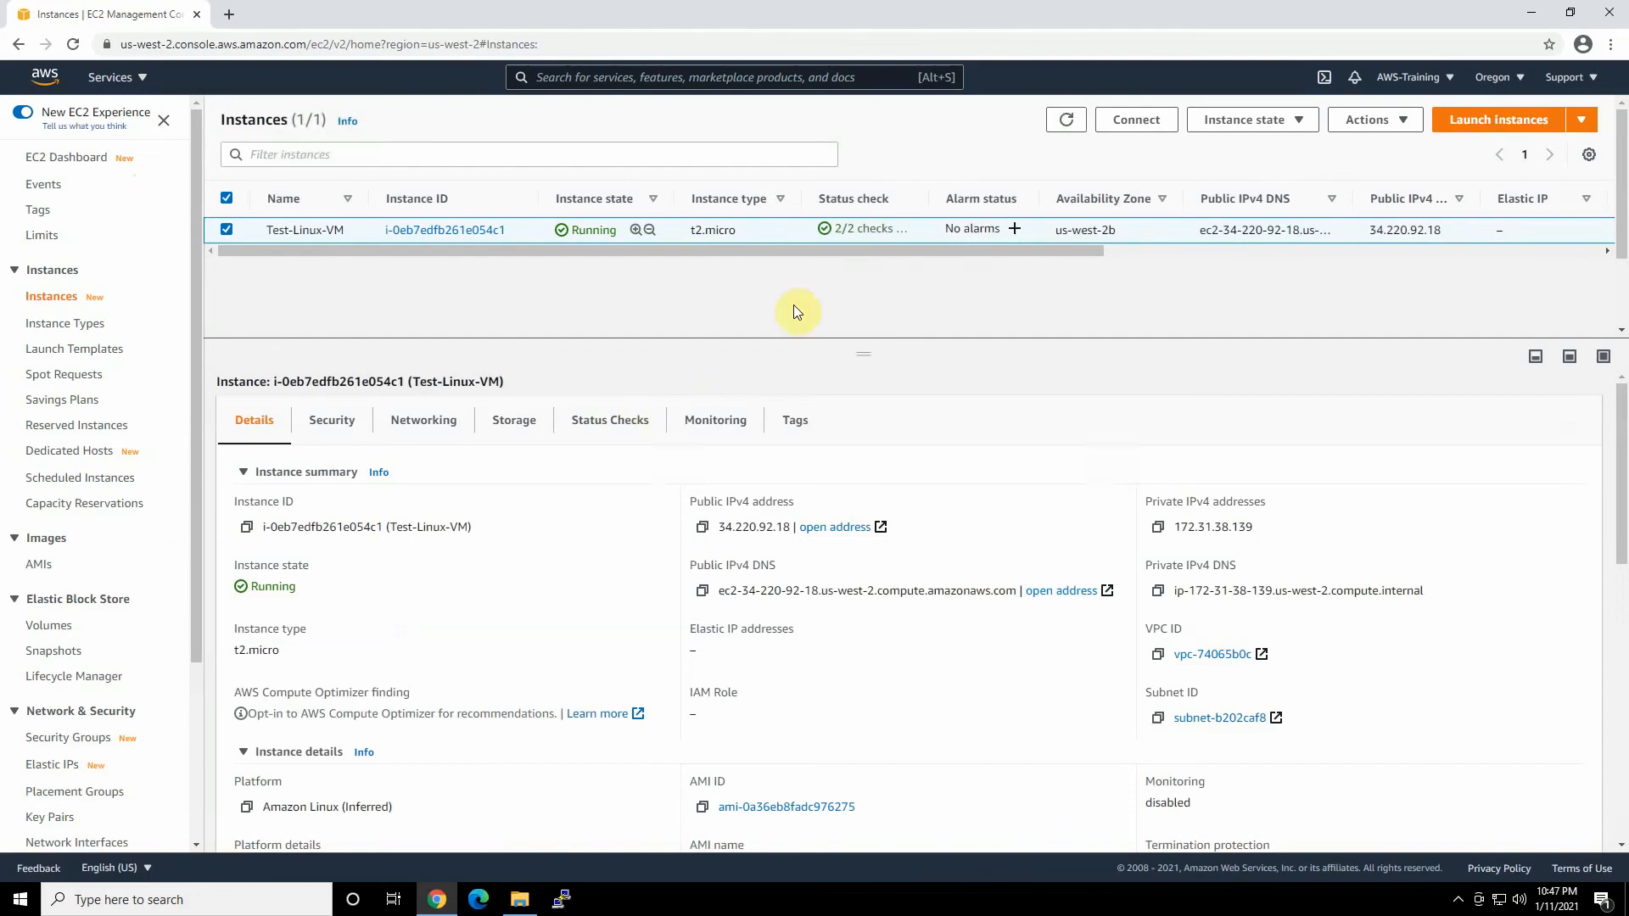
left_click(1135, 123)
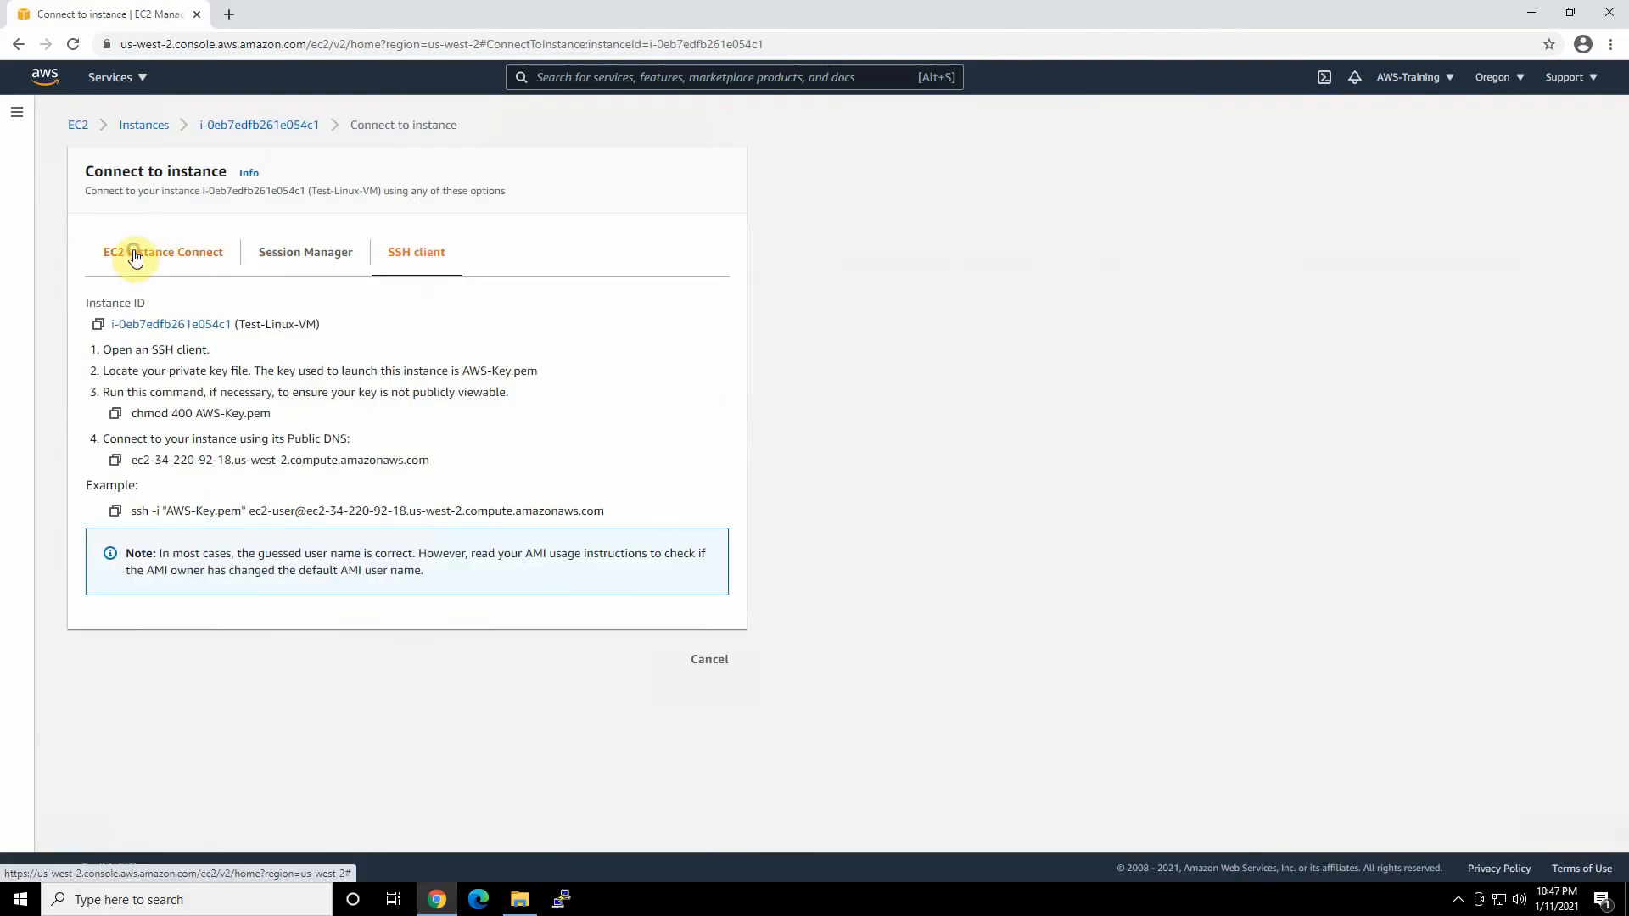
left_click(180, 255)
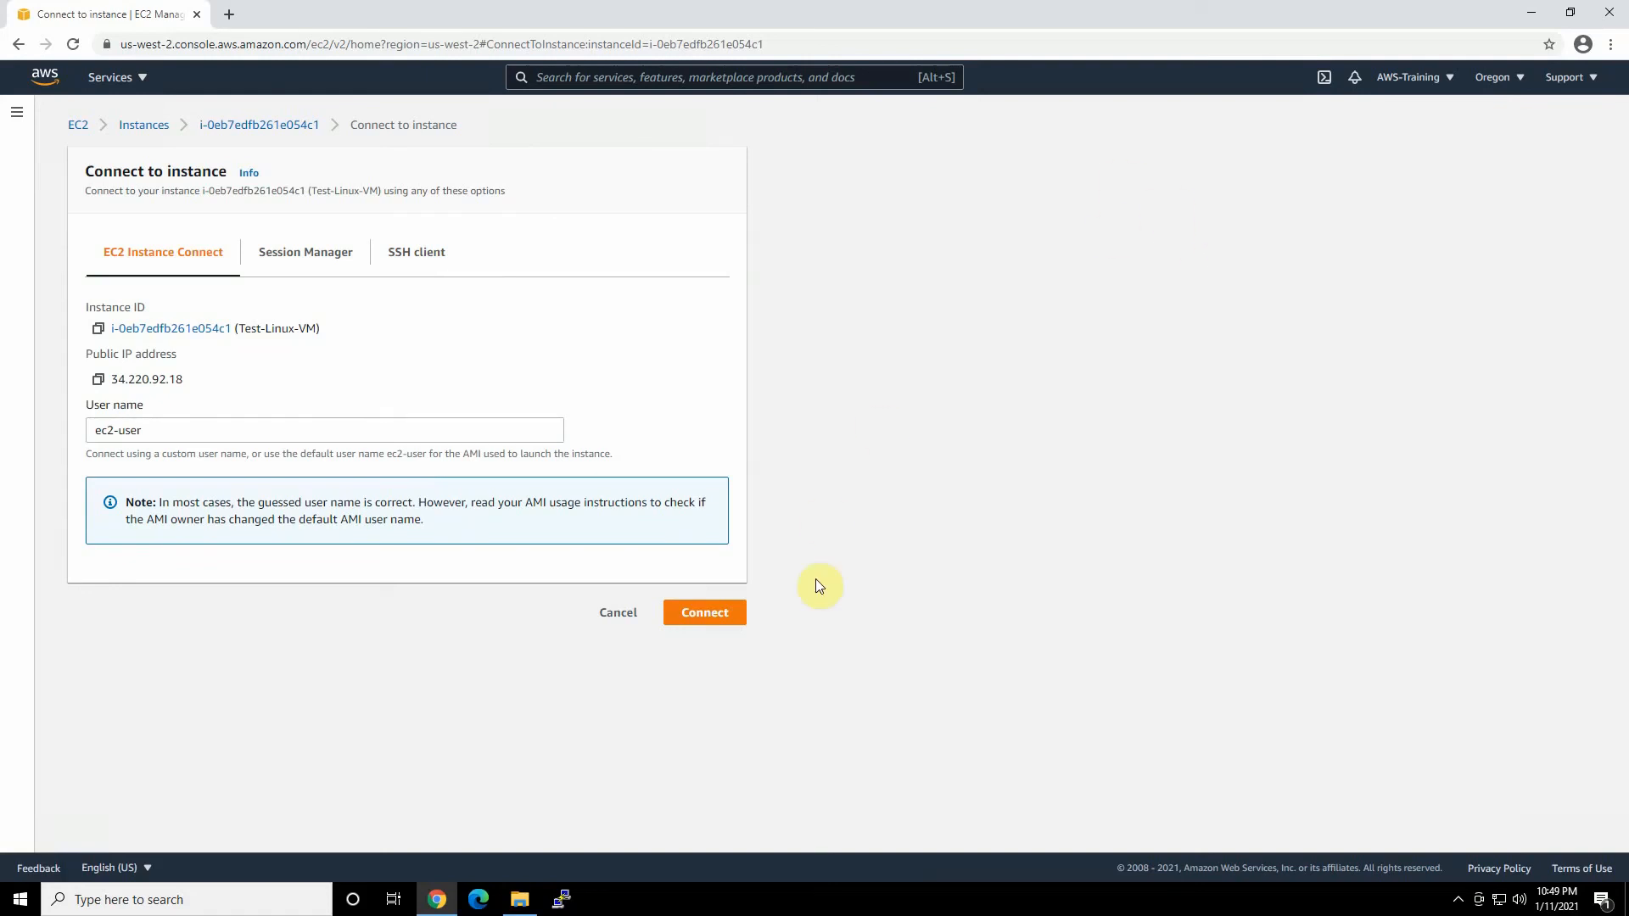
left_click(625, 622)
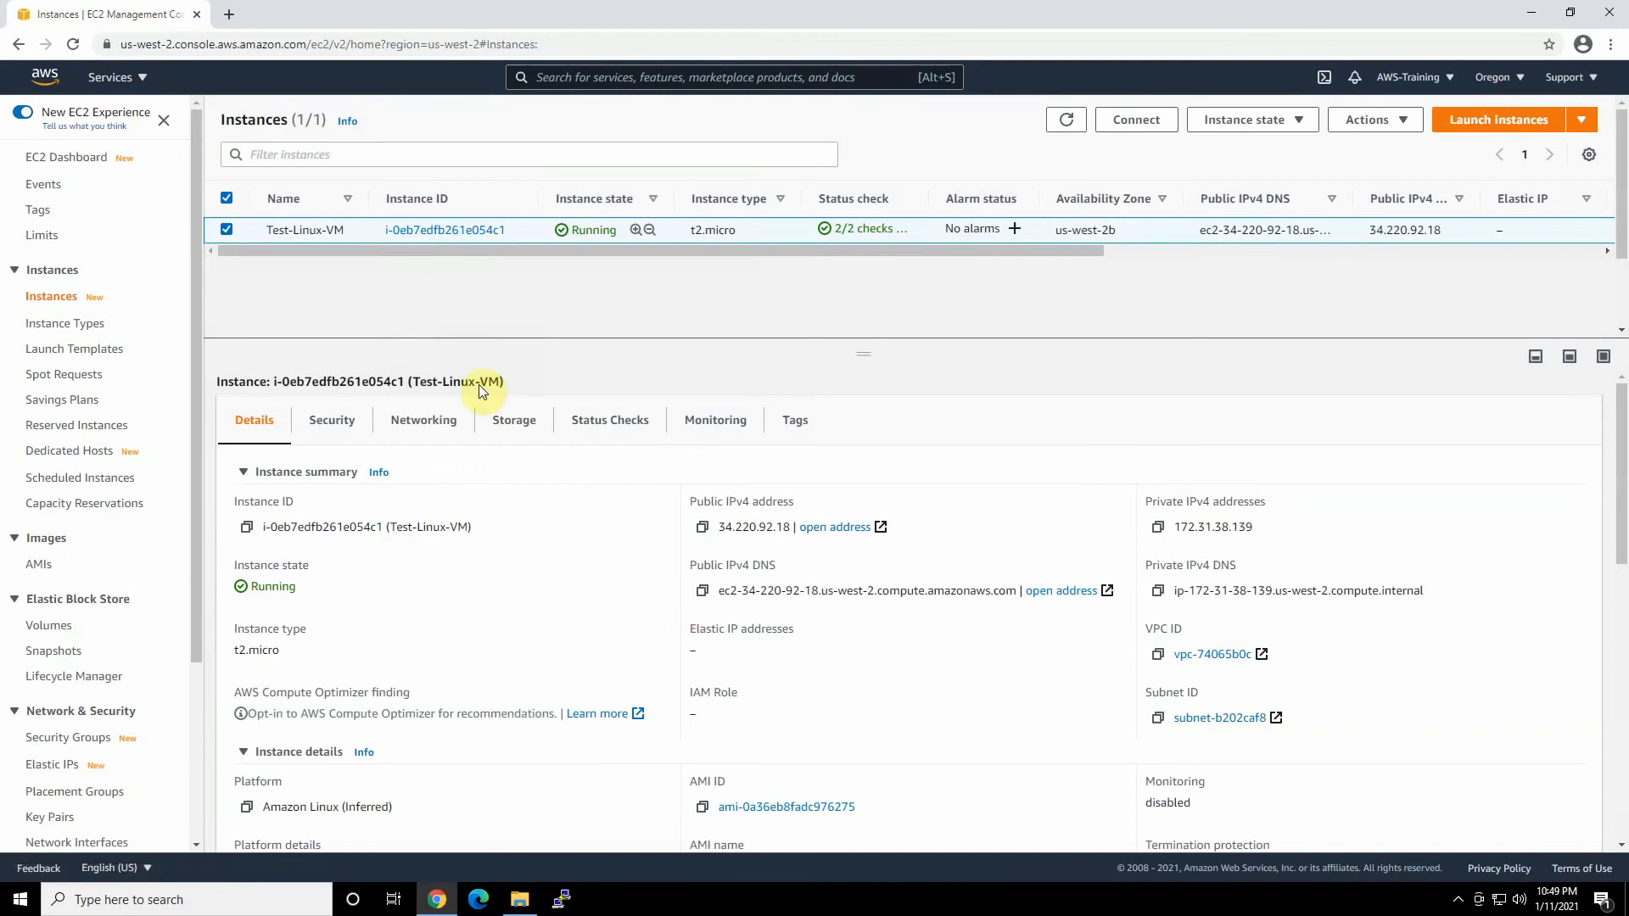
Stop the Test-Linux-VM instance and refresh the instances list until its state is updated
left_click(1291, 129)
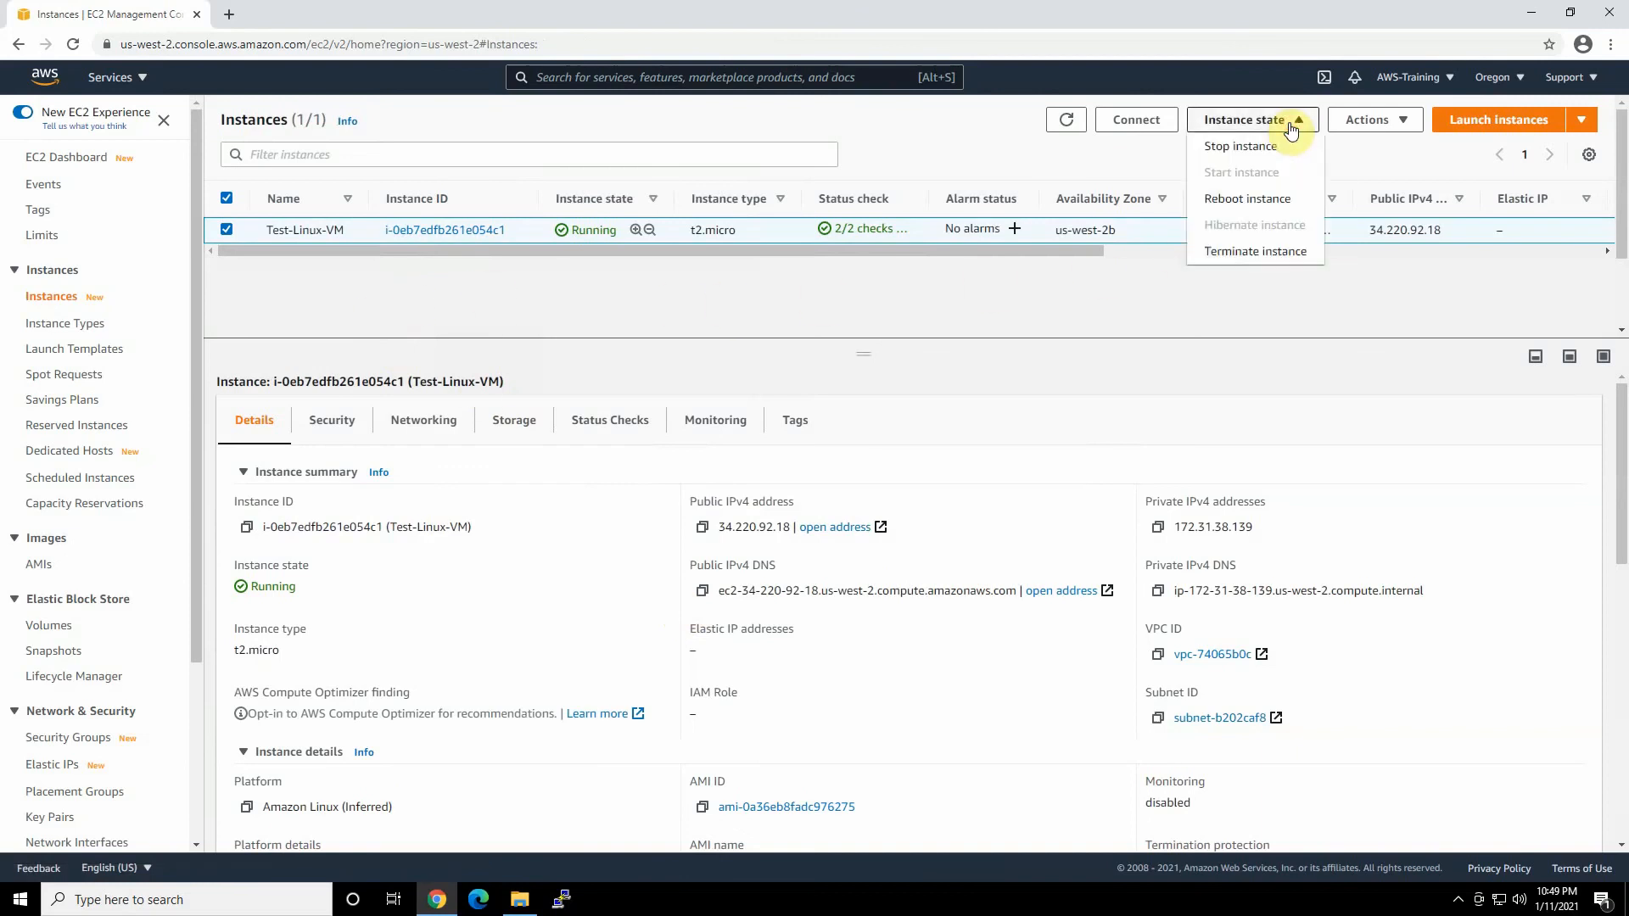
left_click(1238, 148)
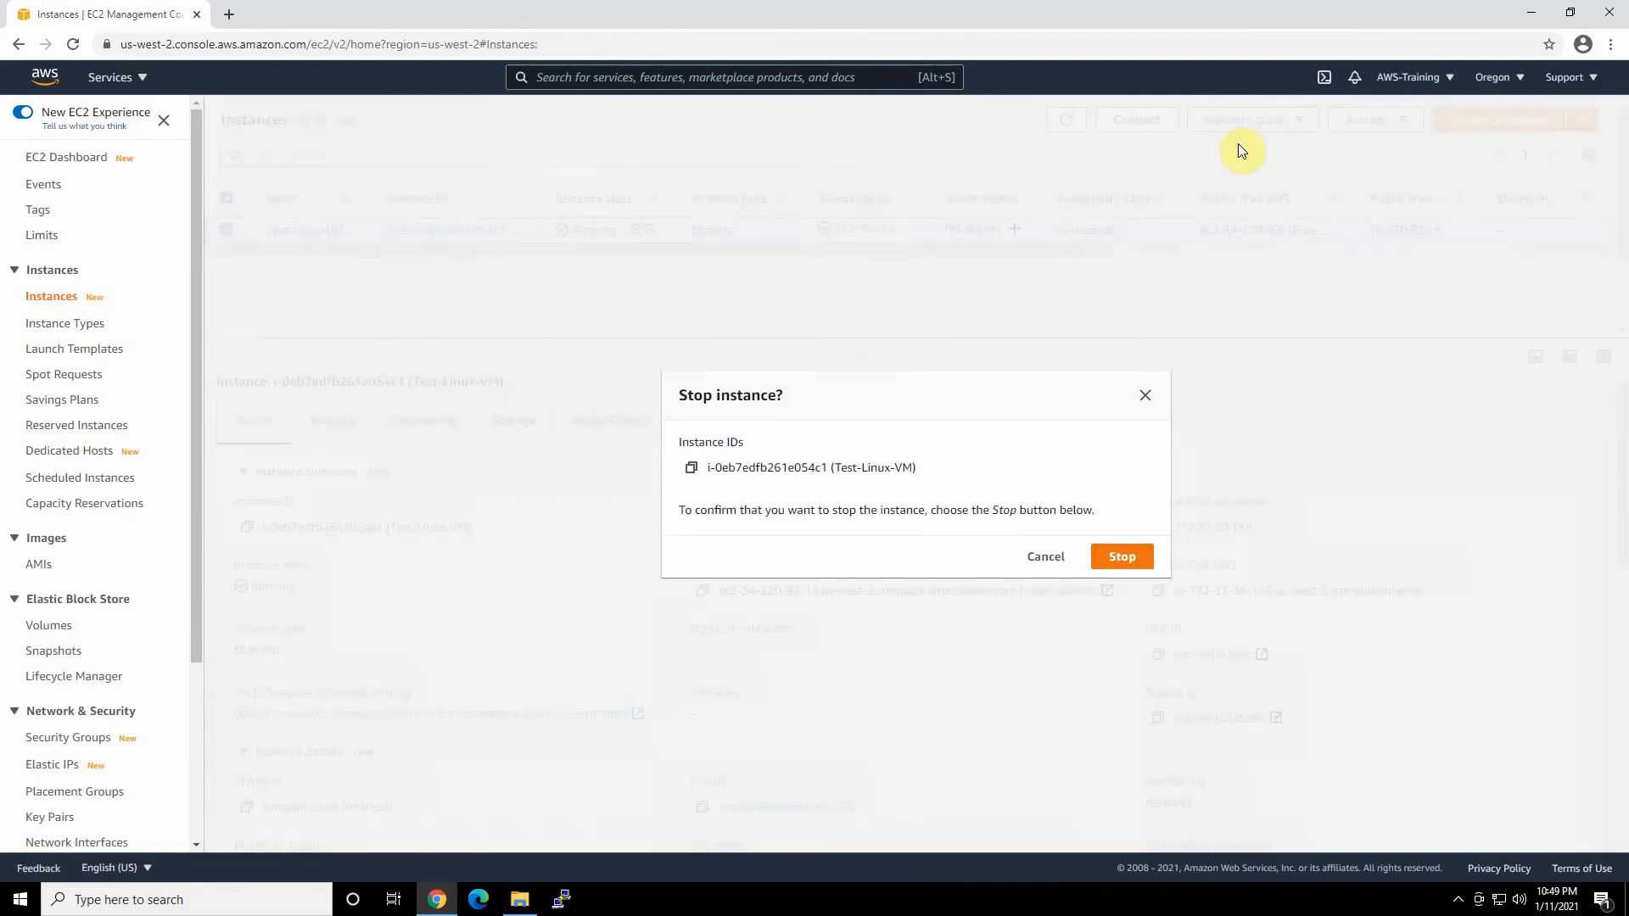
left_click(1114, 560)
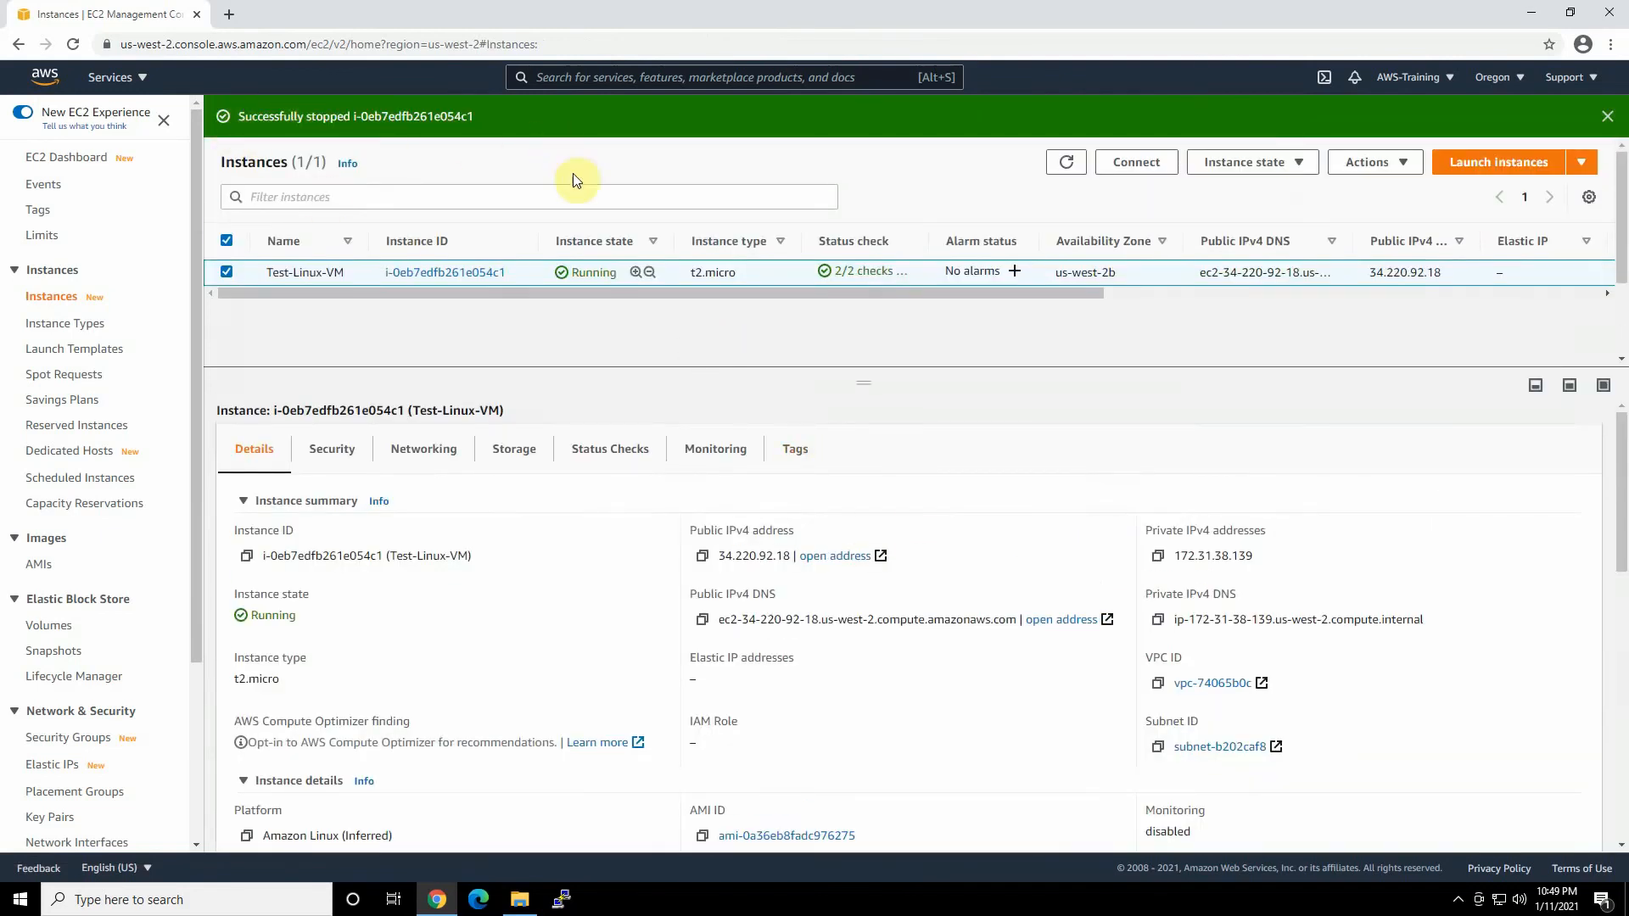
left_click(1066, 164)
left_click(1066, 162)
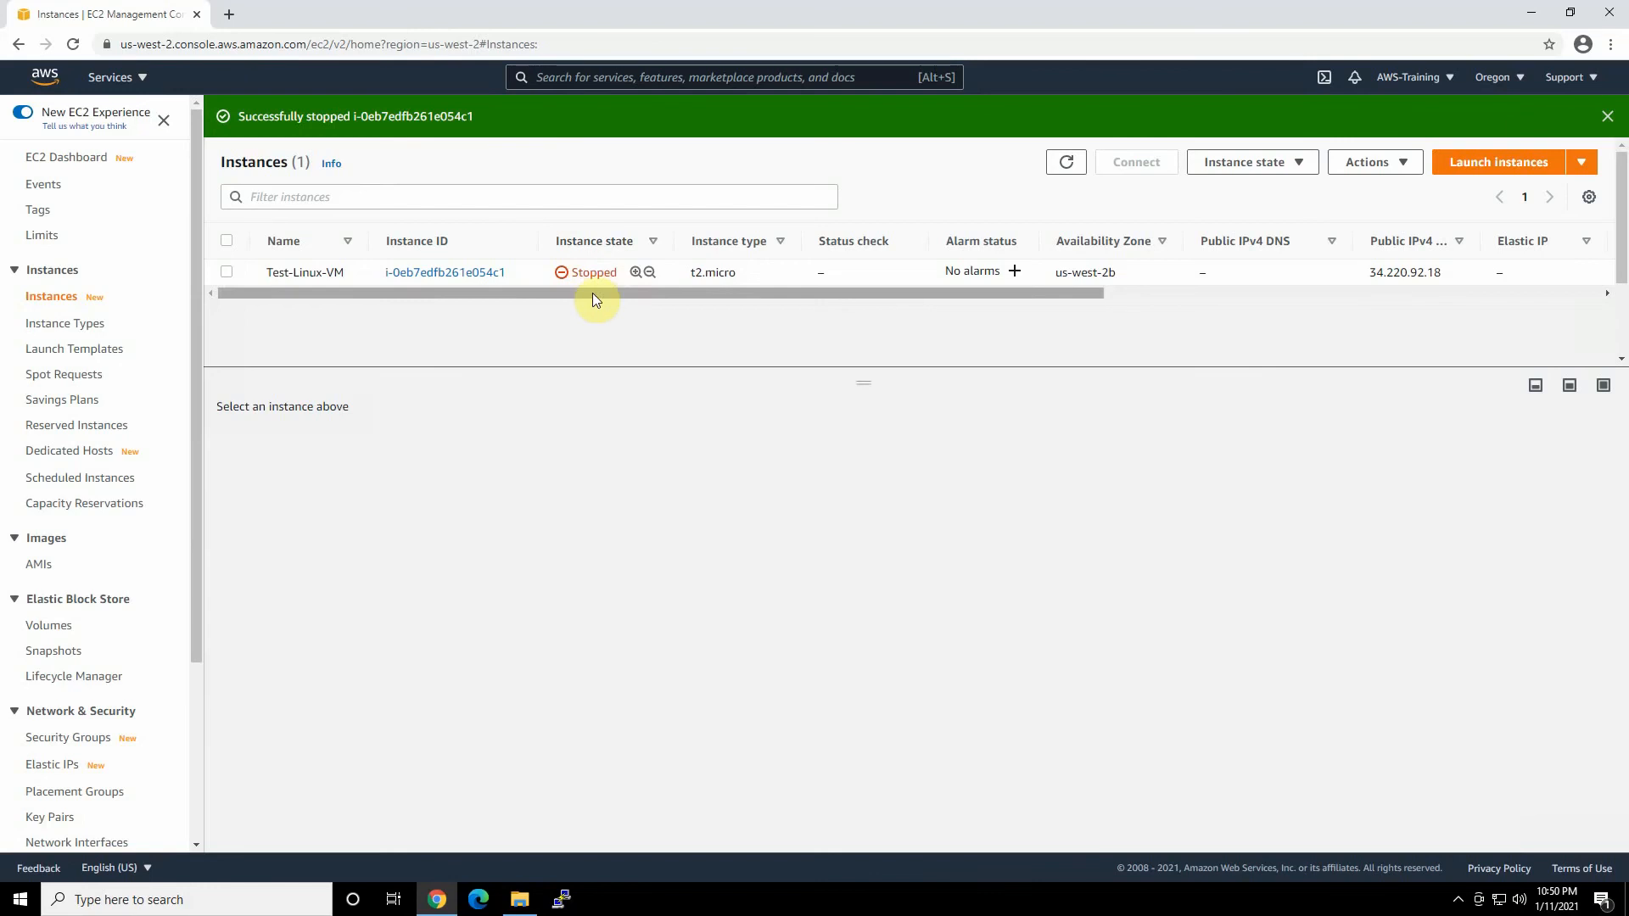
left_click(1066, 162)
Terminate the stopped Test-Linux-VM instance and refresh the instances list to check its state
left_click(226, 273)
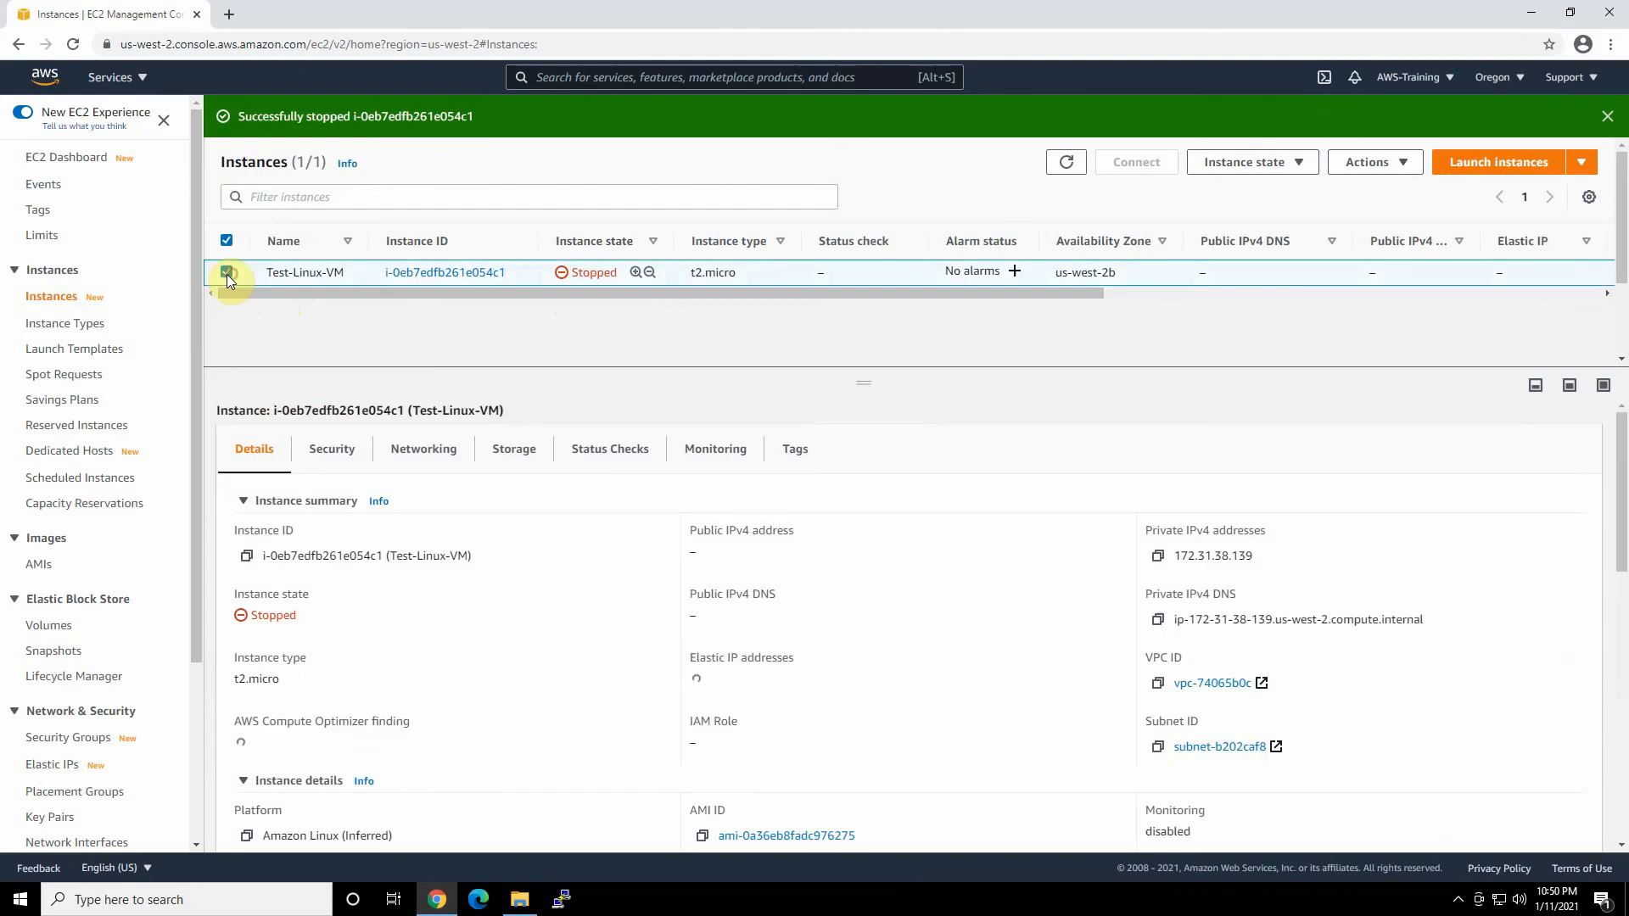
left_click(1279, 162)
left_click(1257, 292)
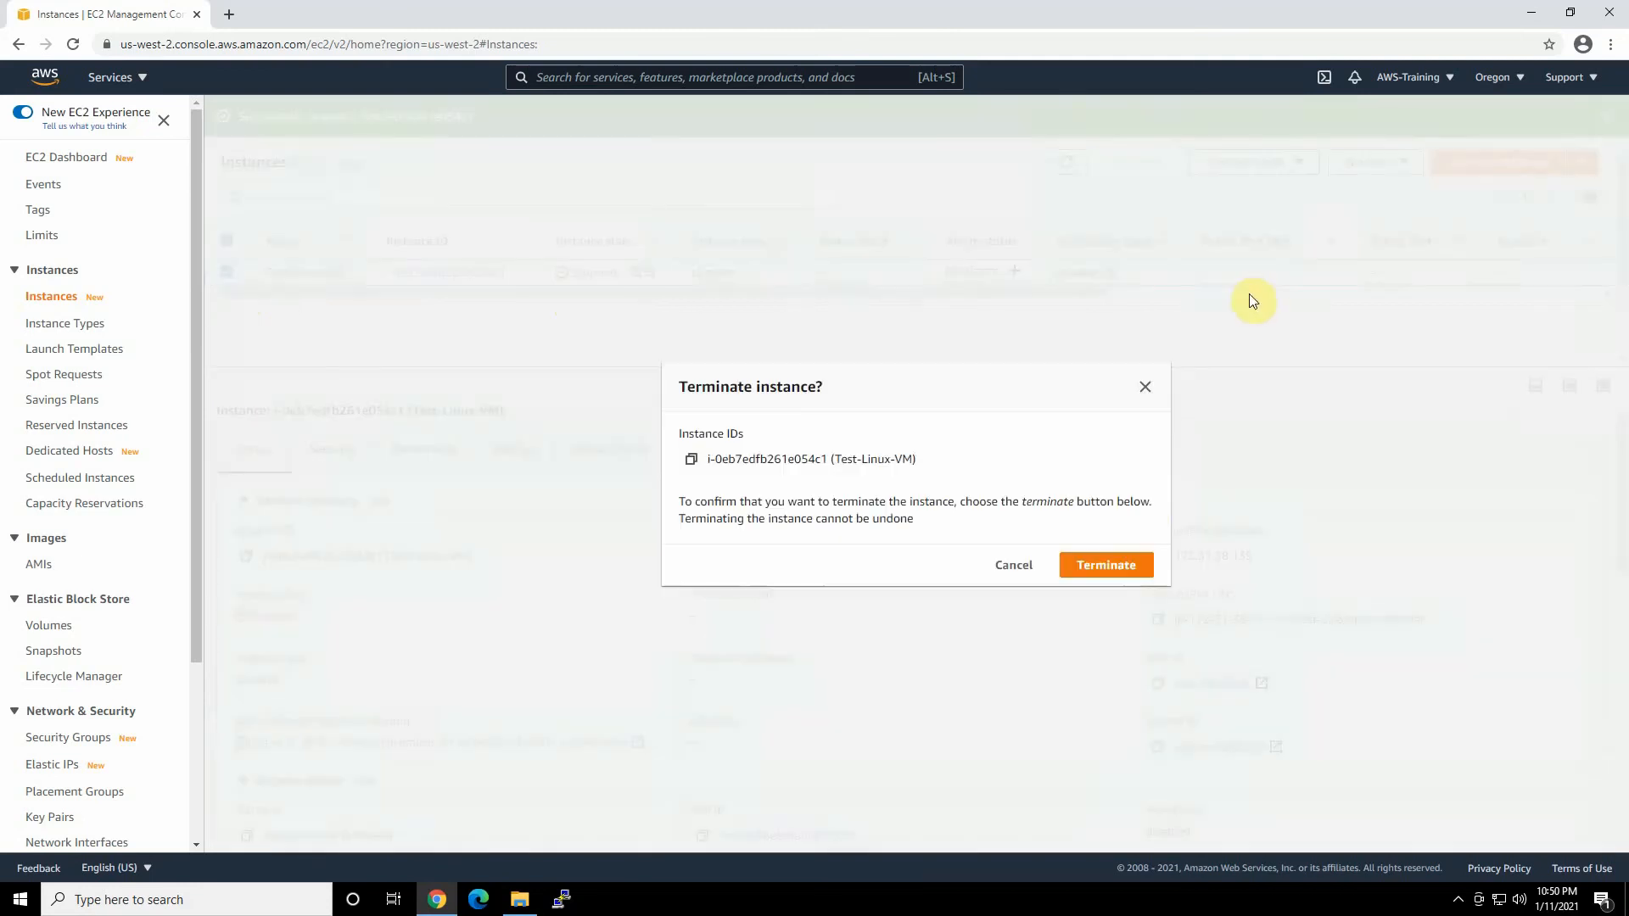
left_click(1109, 569)
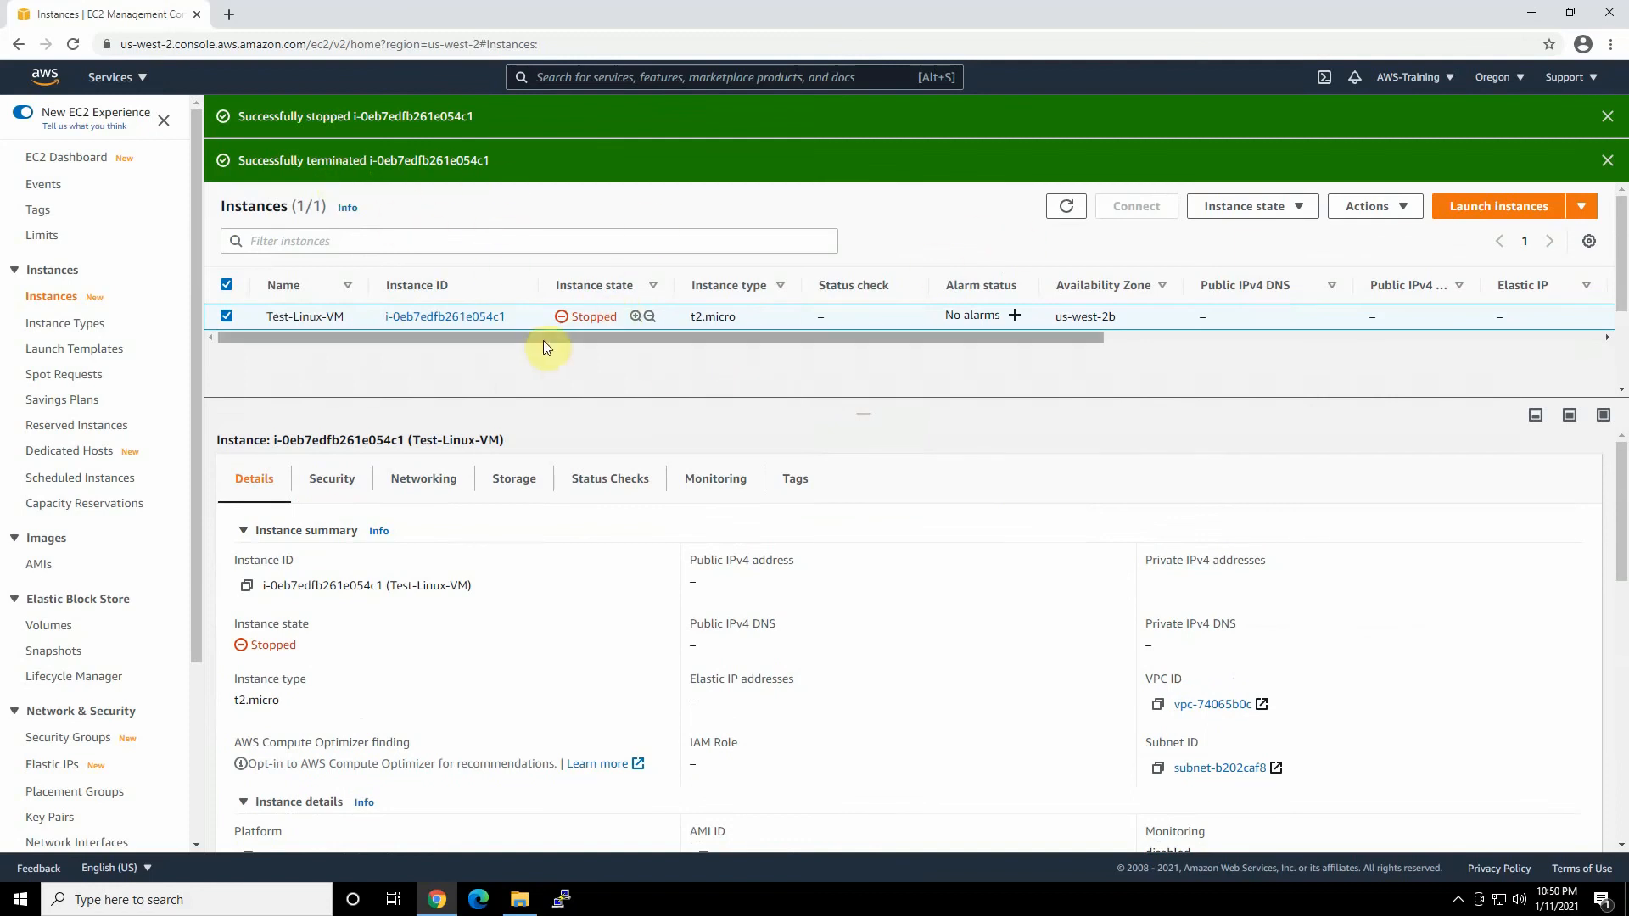
left_click(1063, 208)
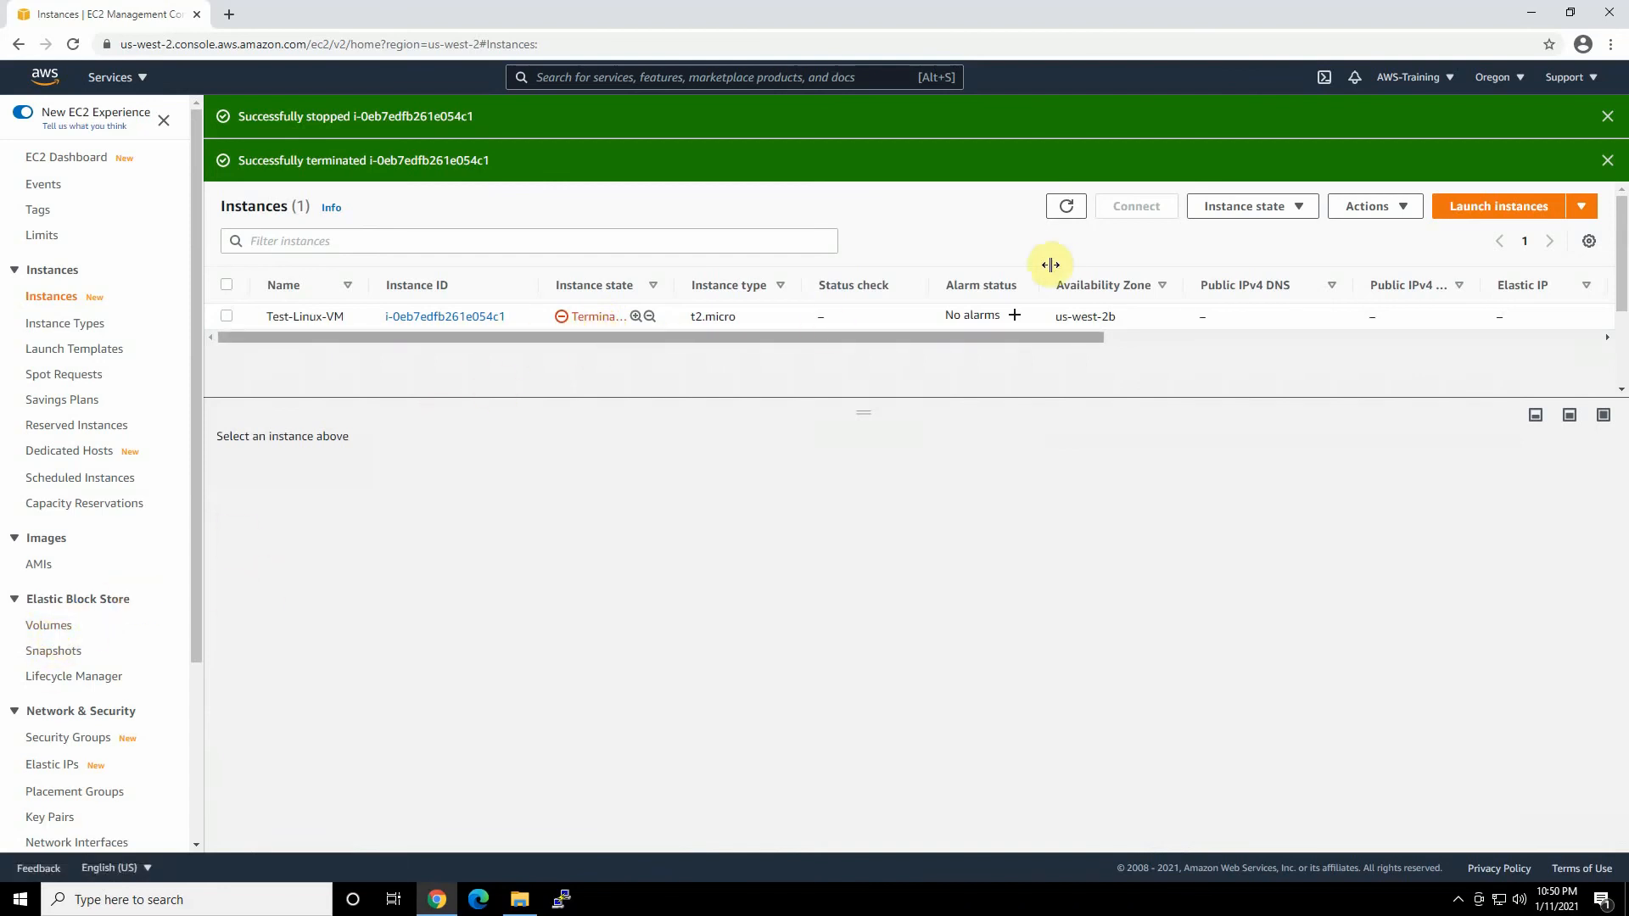
left_click(1067, 212)
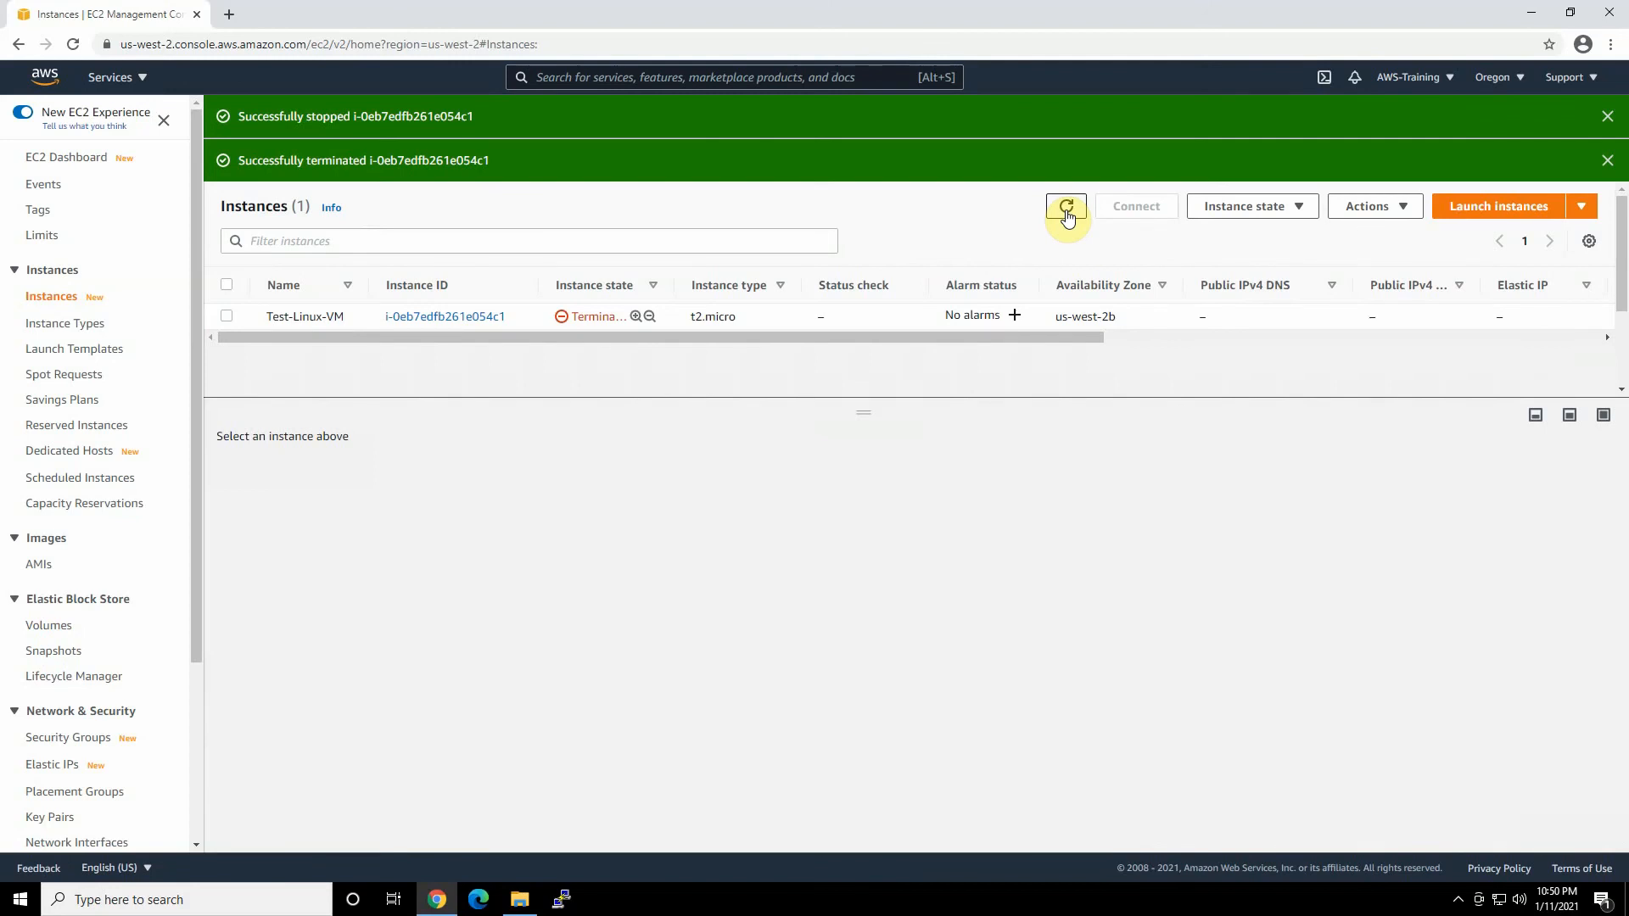
left_click(1067, 212)
left_click(1067, 212)
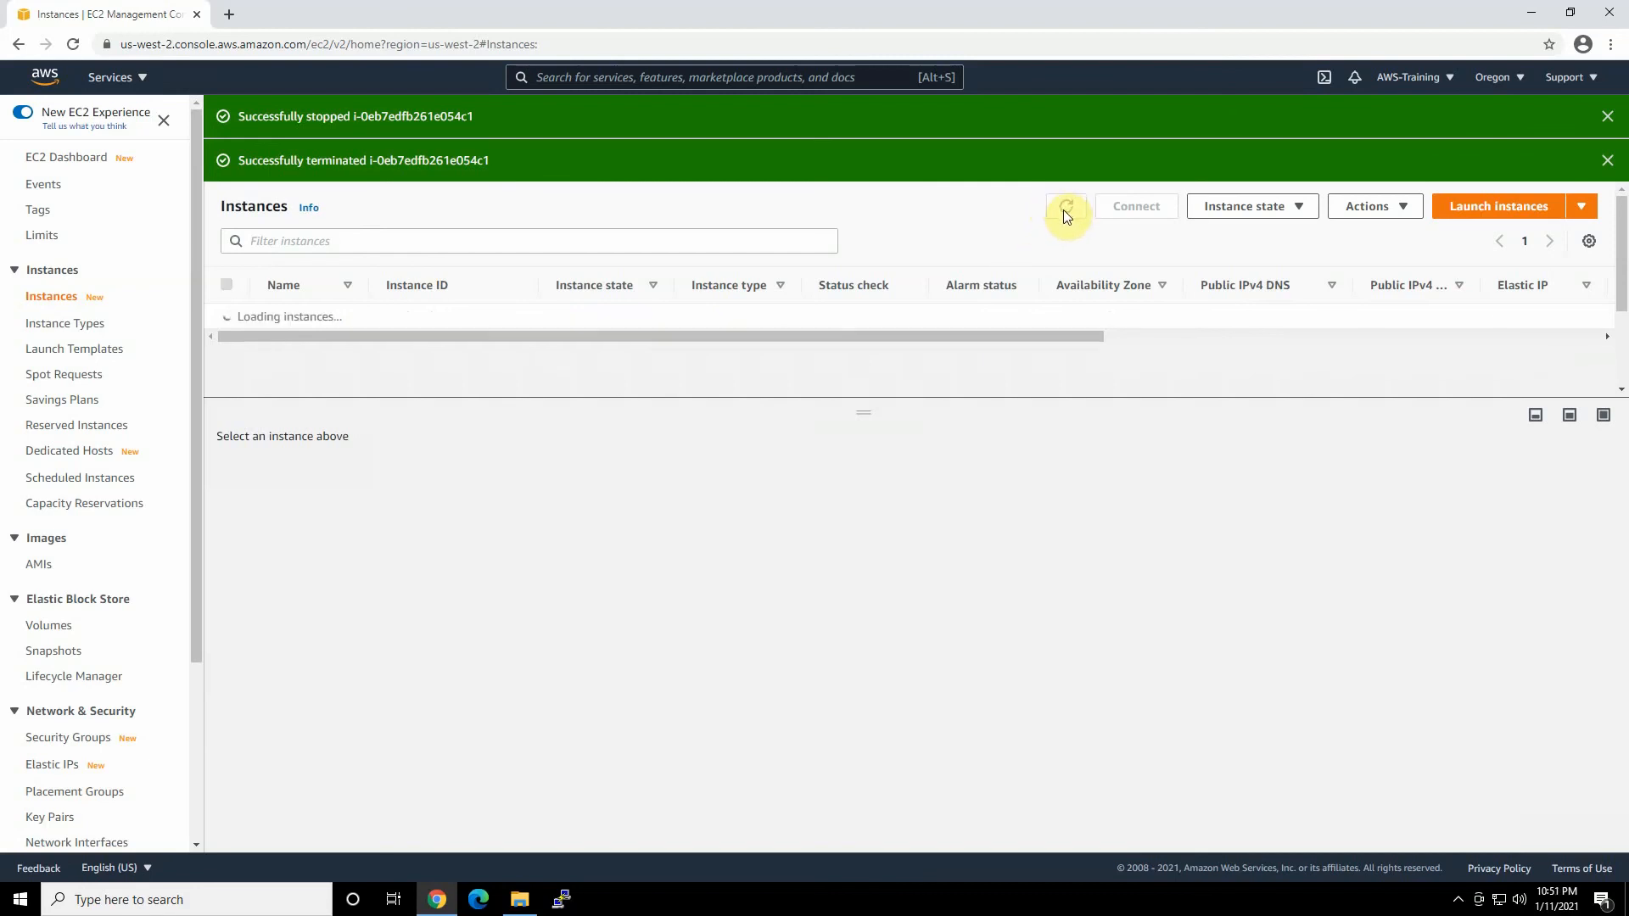
Review the security groups and running instances from the EC2 Dashboard, and refresh the instances list with the running-state filter removed
left_click(80, 158)
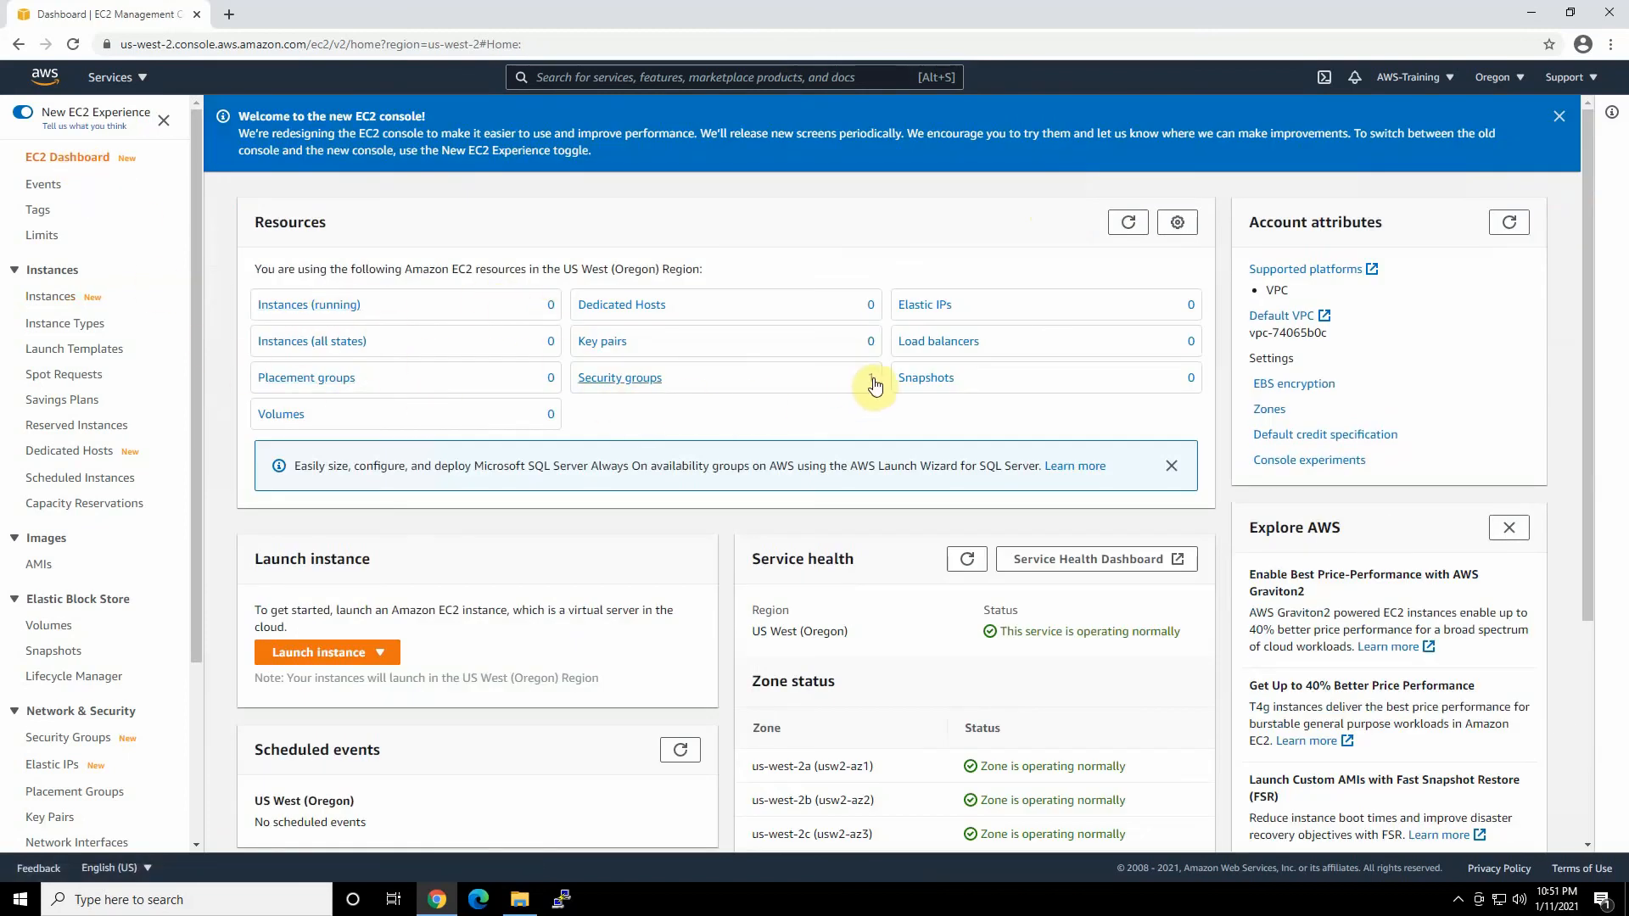
left_click(622, 379)
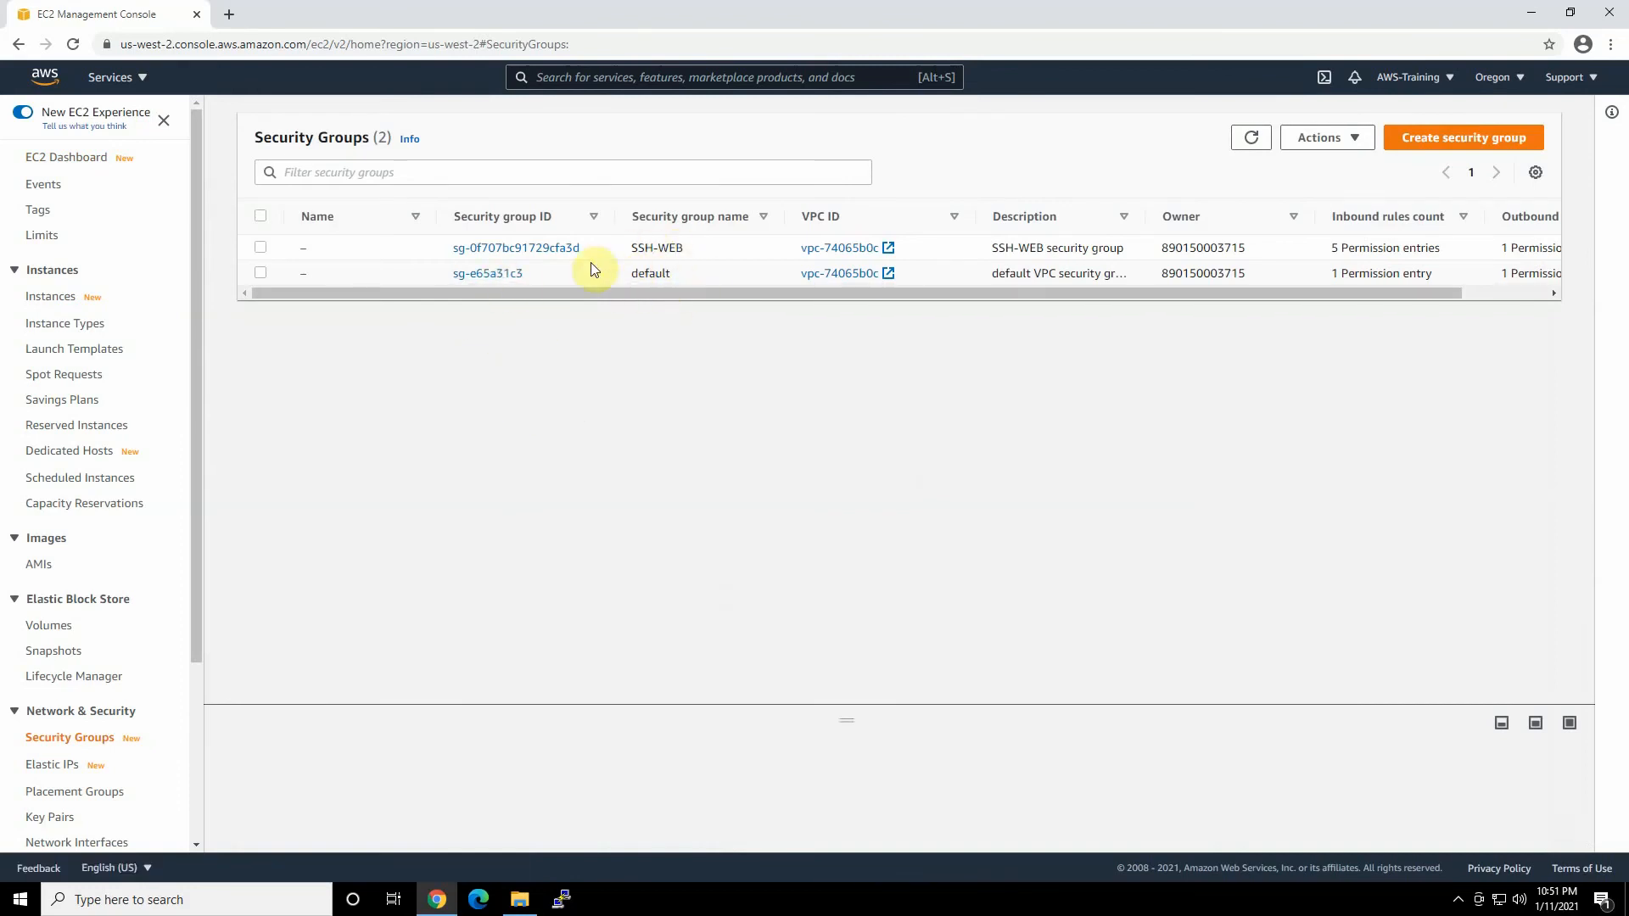
left_click(77, 168)
left_click(334, 307)
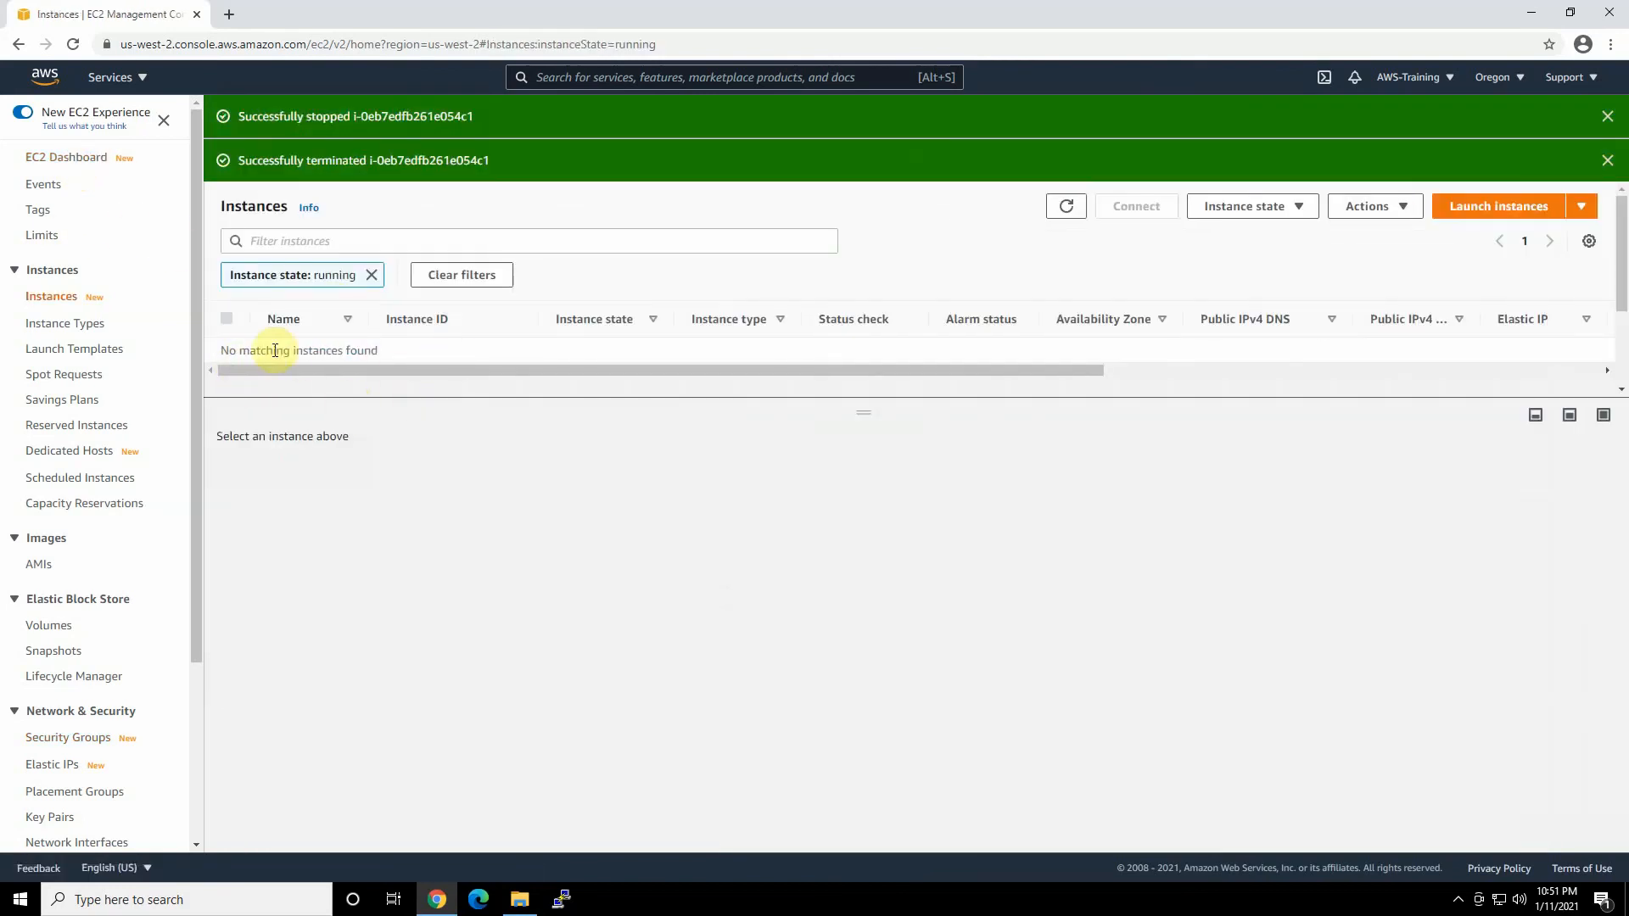
left_click(371, 274)
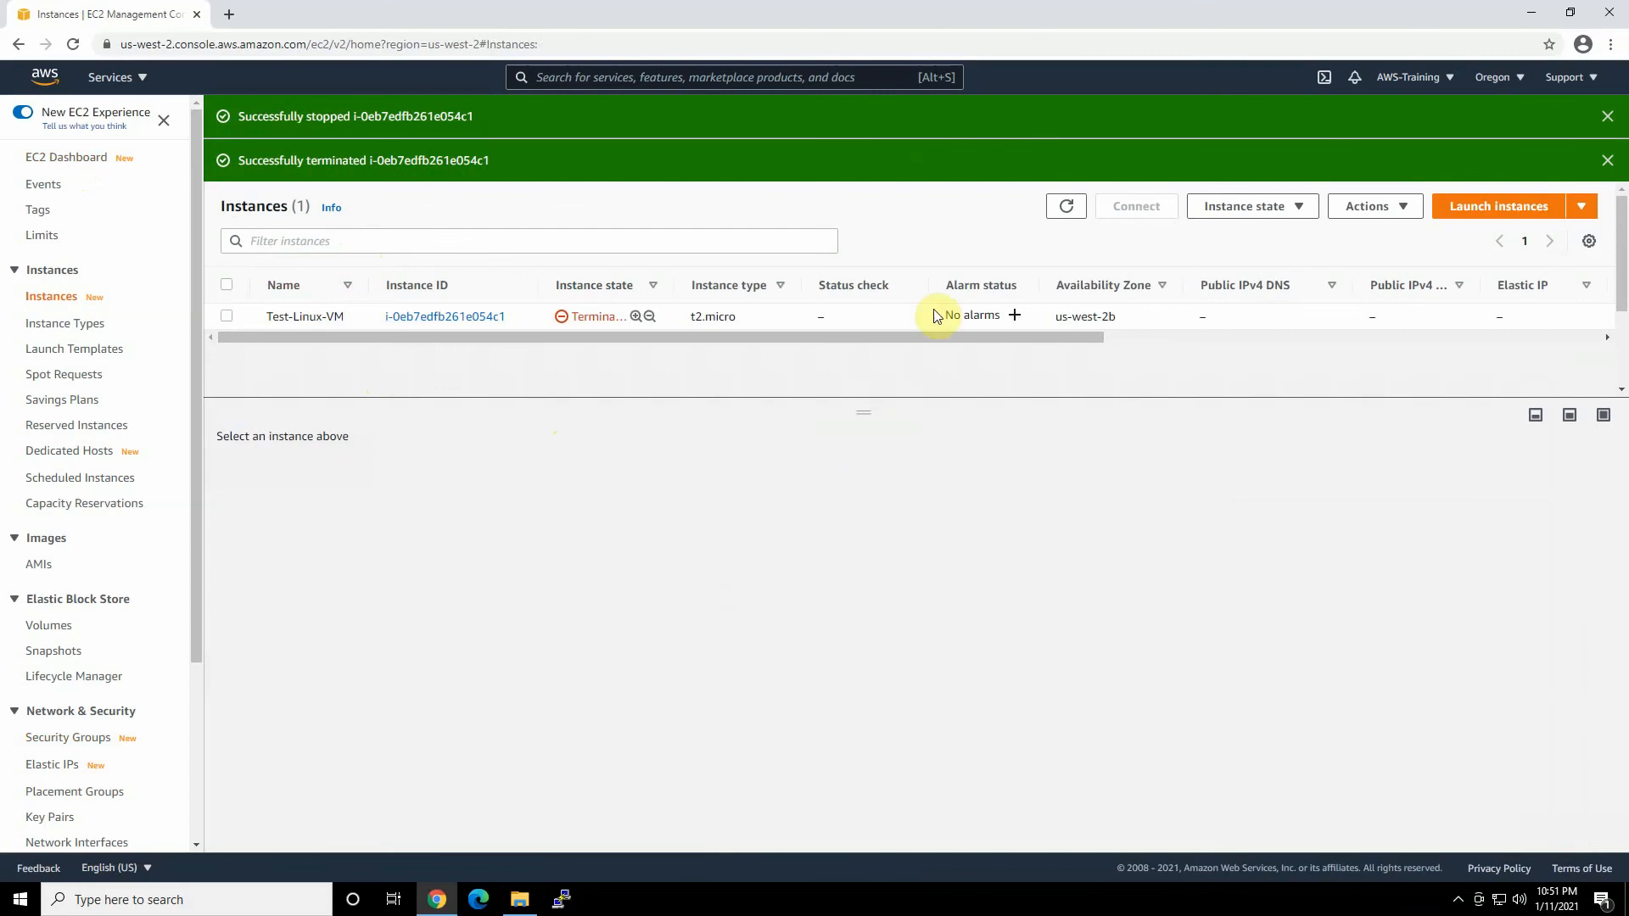
left_click(1071, 209)
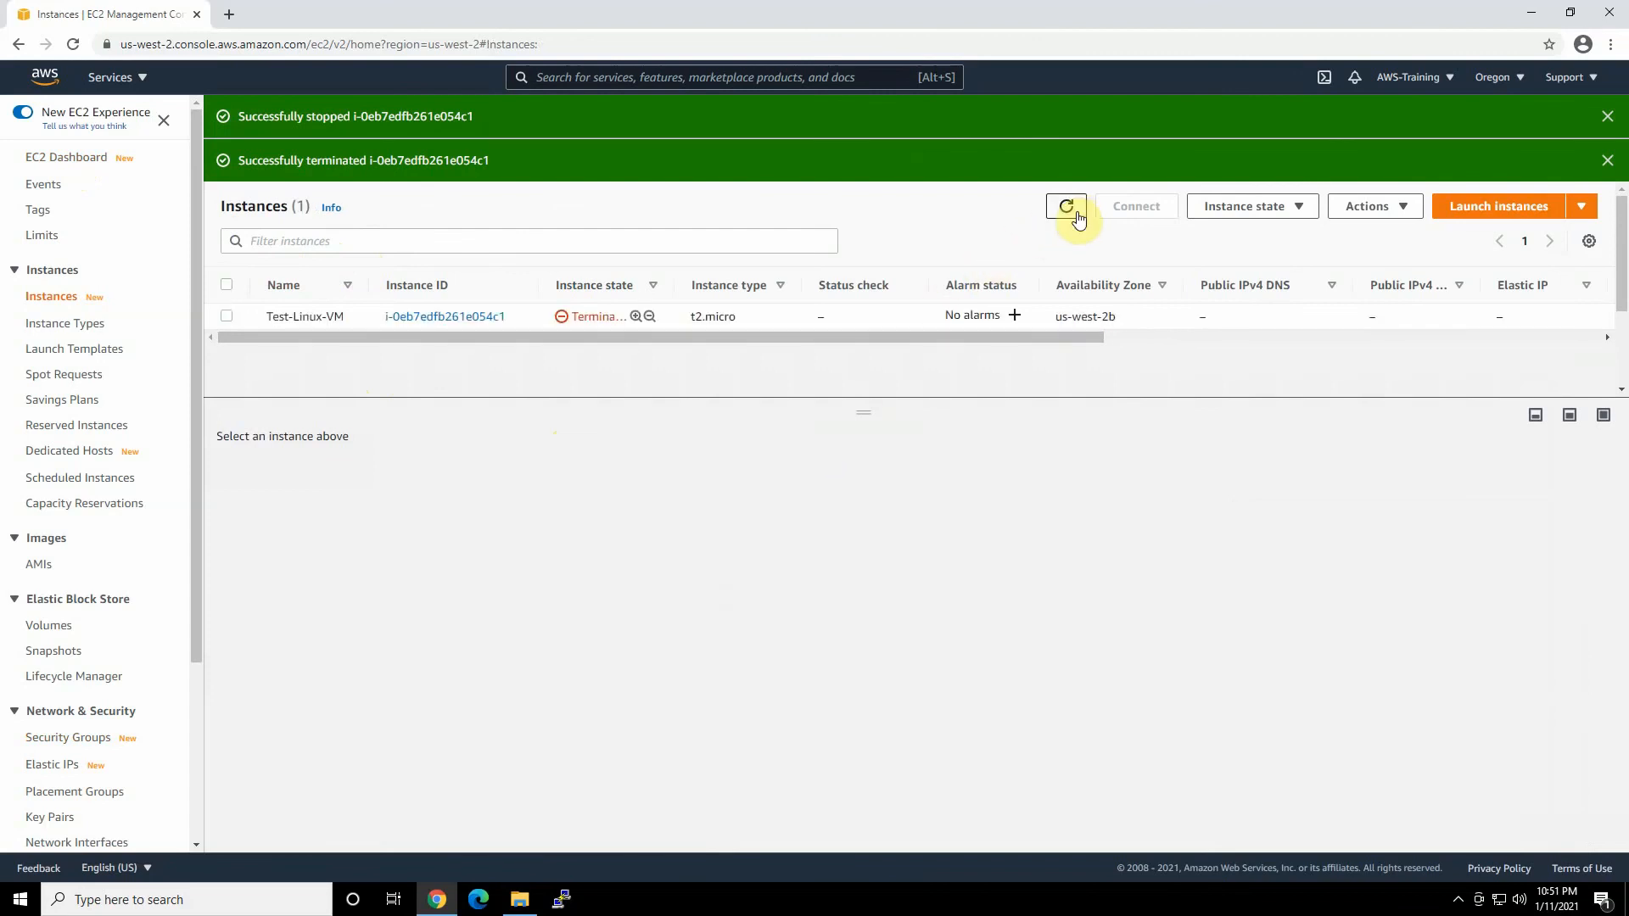